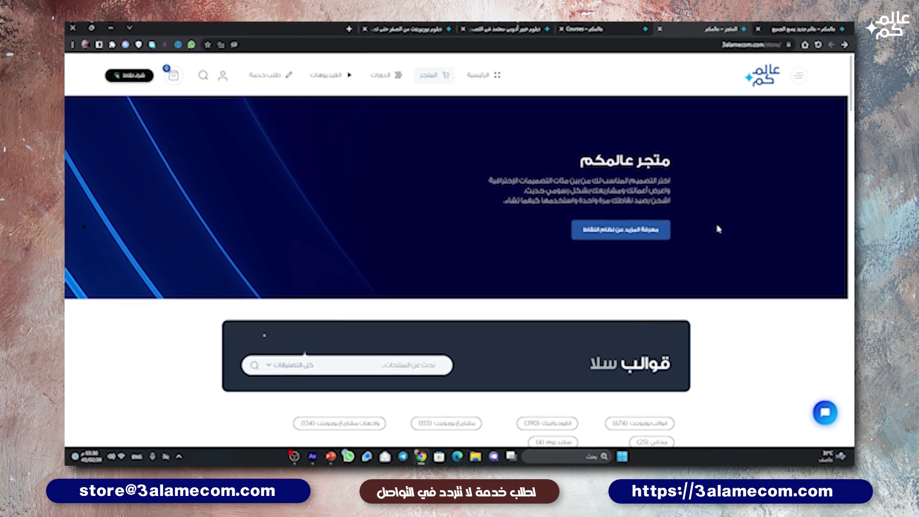
Scroll the 3alamecom store page through the product grids to the newsletter signup and footer.
{"action": "scroll", "coordinate": [718, 228], "scroll_direction": "down", "scroll_amount": 4}
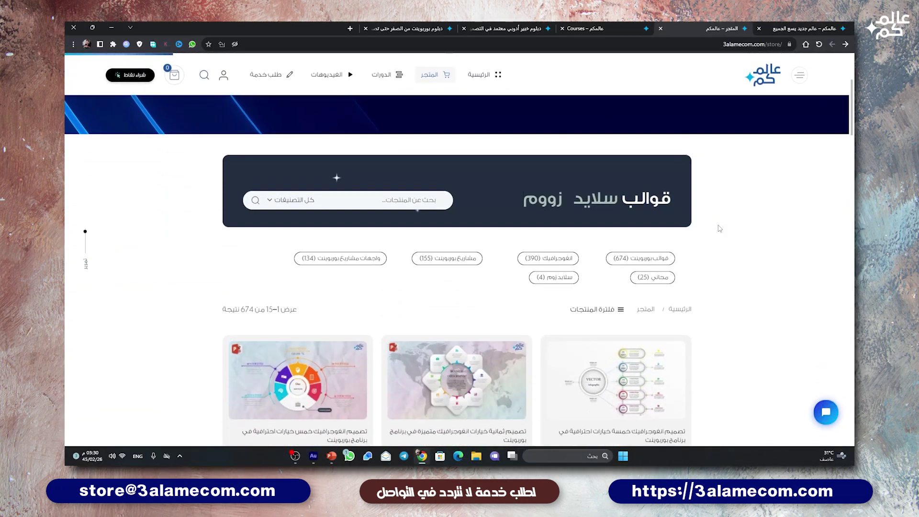
{"action": "scroll", "coordinate": [719, 228], "scroll_direction": "down", "scroll_amount": 2}
{"action": "scroll", "coordinate": [719, 228], "scroll_direction": "down", "scroll_amount": 1}
{"action": "scroll", "coordinate": [719, 228], "scroll_direction": "down", "scroll_amount": 1}
{"action": "scroll", "coordinate": [719, 228], "scroll_direction": "down", "scroll_amount": 1}
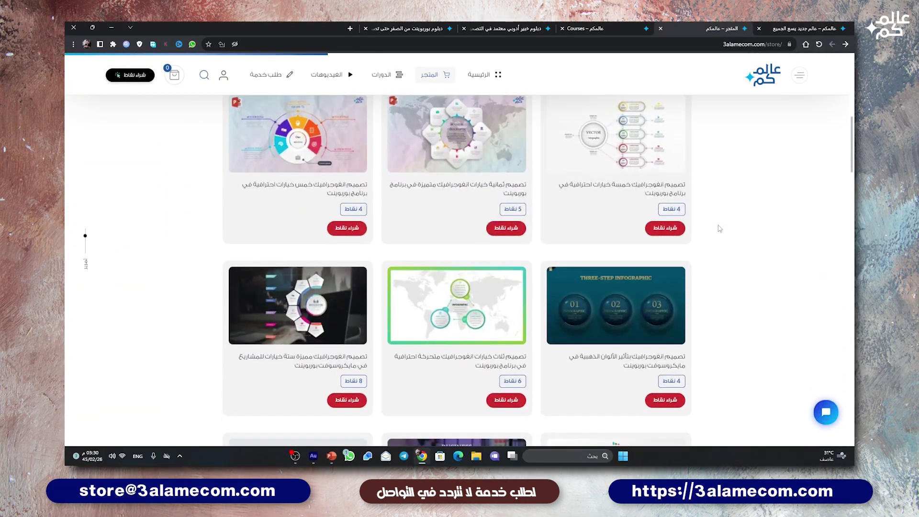
{"action": "scroll", "coordinate": [719, 228], "scroll_direction": "down", "scroll_amount": 2}
{"action": "scroll", "coordinate": [719, 228], "scroll_direction": "down", "scroll_amount": 3}
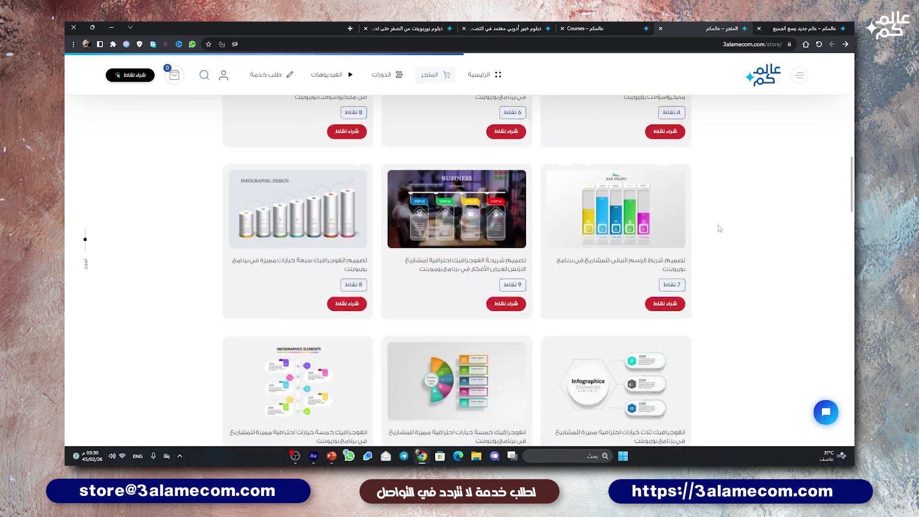
{"action": "scroll", "coordinate": [719, 228], "scroll_direction": "down", "scroll_amount": 2}
{"action": "scroll", "coordinate": [719, 229], "scroll_direction": "down", "scroll_amount": 2}
{"action": "scroll", "coordinate": [719, 228], "scroll_direction": "down", "scroll_amount": 1}
{"action": "scroll", "coordinate": [719, 228], "scroll_direction": "down", "scroll_amount": 2}
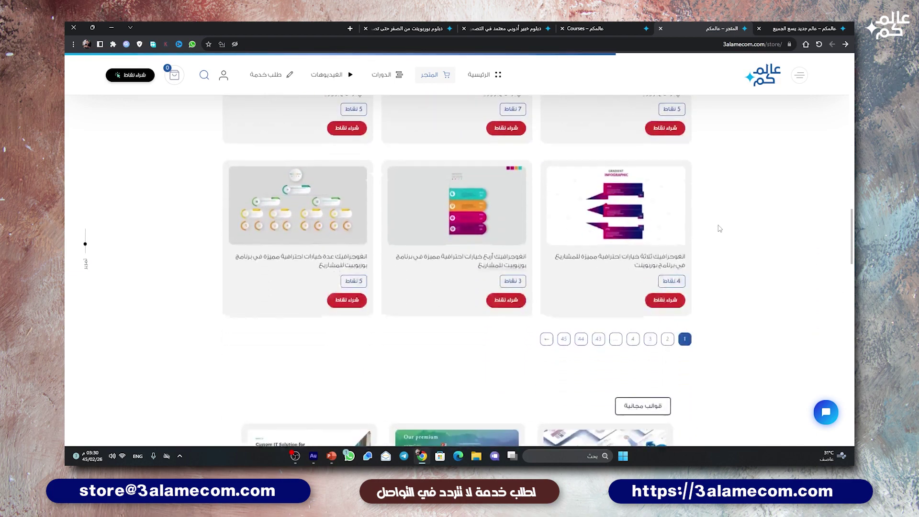
{"action": "scroll", "coordinate": [719, 228], "scroll_direction": "down", "scroll_amount": 1}
{"action": "scroll", "coordinate": [719, 229], "scroll_direction": "down", "scroll_amount": 2}
{"action": "scroll", "coordinate": [720, 228], "scroll_direction": "down", "scroll_amount": 1}
{"action": "scroll", "coordinate": [719, 228], "scroll_direction": "down", "scroll_amount": 2}
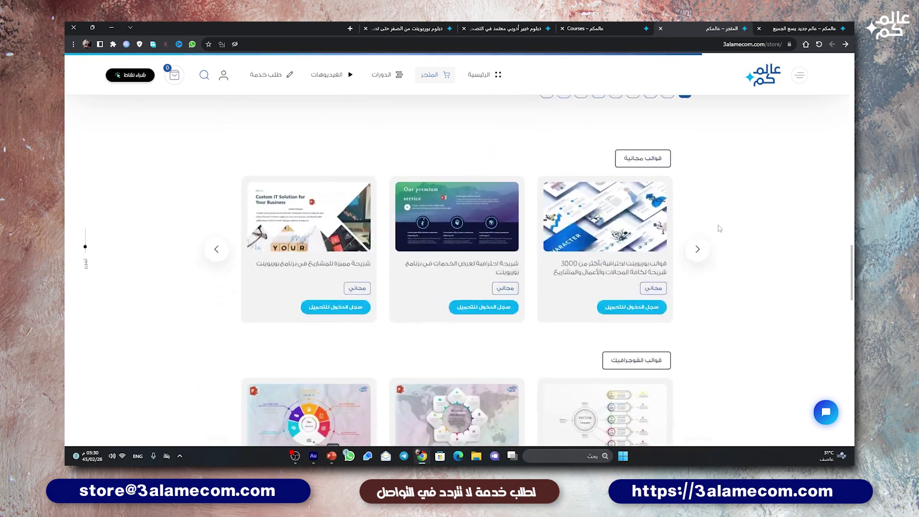
{"action": "scroll", "coordinate": [719, 228], "scroll_direction": "down", "scroll_amount": 1}
{"action": "scroll", "coordinate": [719, 228], "scroll_direction": "down", "scroll_amount": 2}
{"action": "scroll", "coordinate": [719, 229], "scroll_direction": "down", "scroll_amount": 2}
{"action": "scroll", "coordinate": [719, 229], "scroll_direction": "down", "scroll_amount": 2}
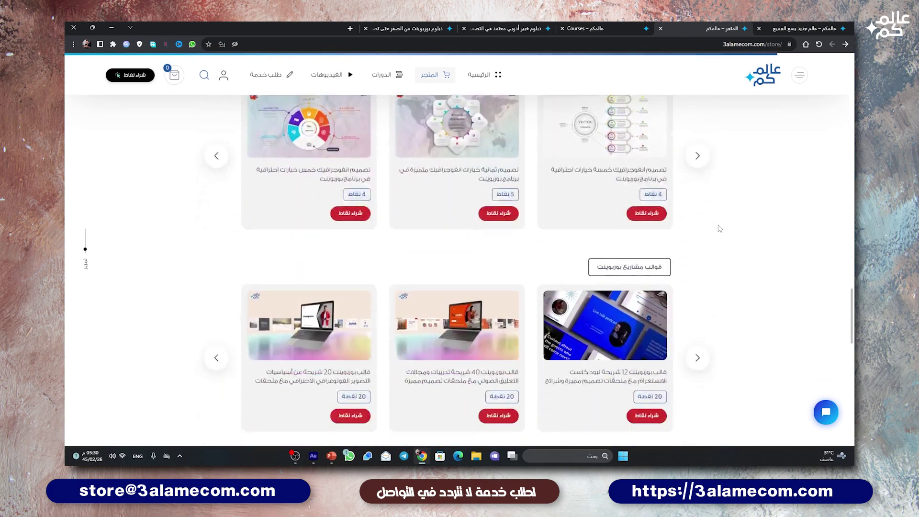
{"action": "scroll", "coordinate": [719, 228], "scroll_direction": "down", "scroll_amount": 2}
{"action": "scroll", "coordinate": [719, 229], "scroll_direction": "down", "scroll_amount": 1}
{"action": "scroll", "coordinate": [719, 228], "scroll_direction": "down", "scroll_amount": 4}
{"action": "scroll", "coordinate": [719, 229], "scroll_direction": "down", "scroll_amount": 1}
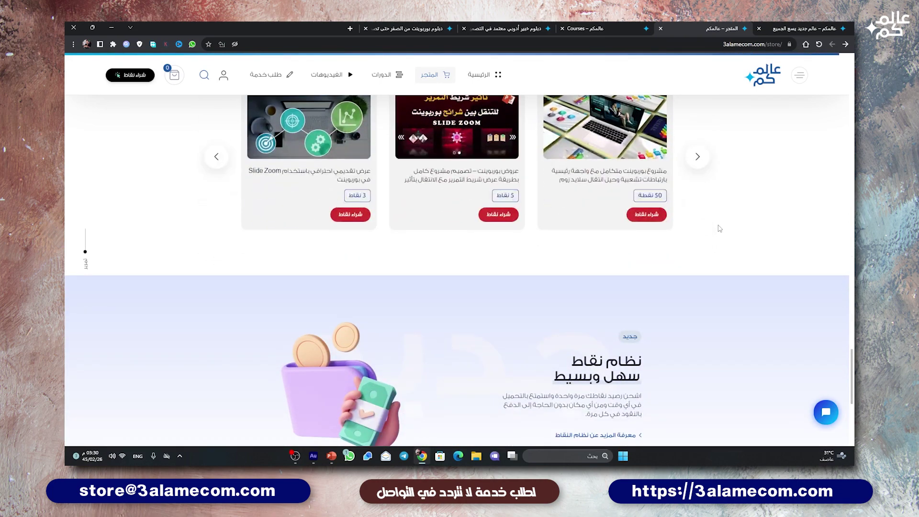
{"action": "scroll", "coordinate": [719, 228], "scroll_direction": "down", "scroll_amount": 1}
{"action": "scroll", "coordinate": [719, 228], "scroll_direction": "down", "scroll_amount": 3}
{"action": "scroll", "coordinate": [719, 228], "scroll_direction": "down", "scroll_amount": 1}
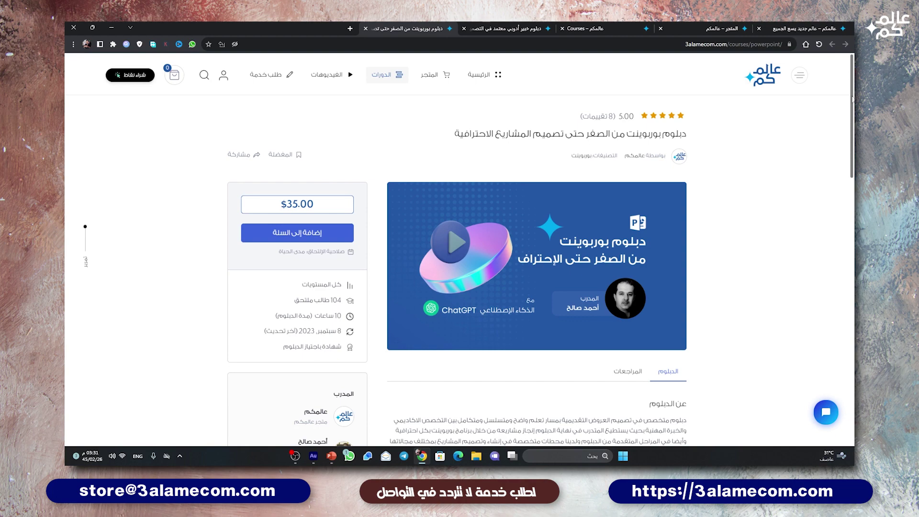
Scroll through the PowerPoint and Adobe diploma course pages.
{"action": "left_click_drag", "start_coordinate": [852, 99], "coordinate": [841, 191]}
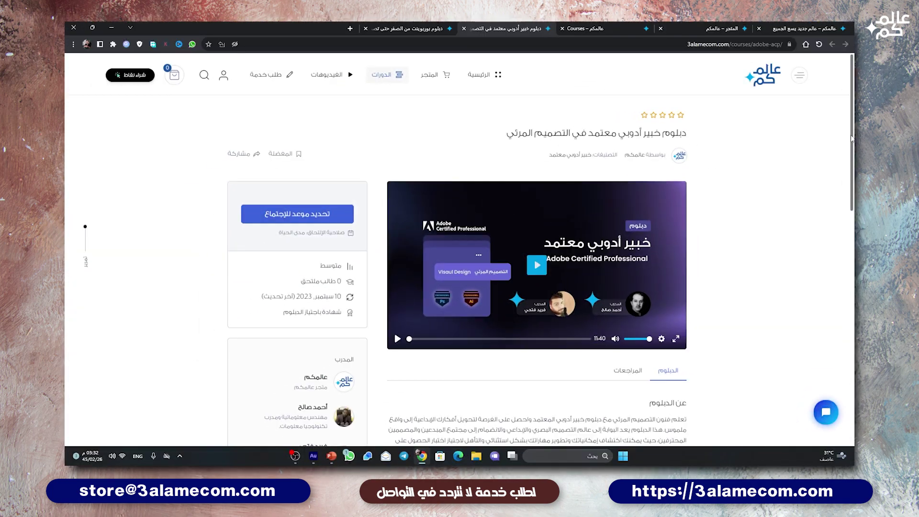
{"action": "left_click_drag", "start_coordinate": [850, 139], "coordinate": [840, 268]}
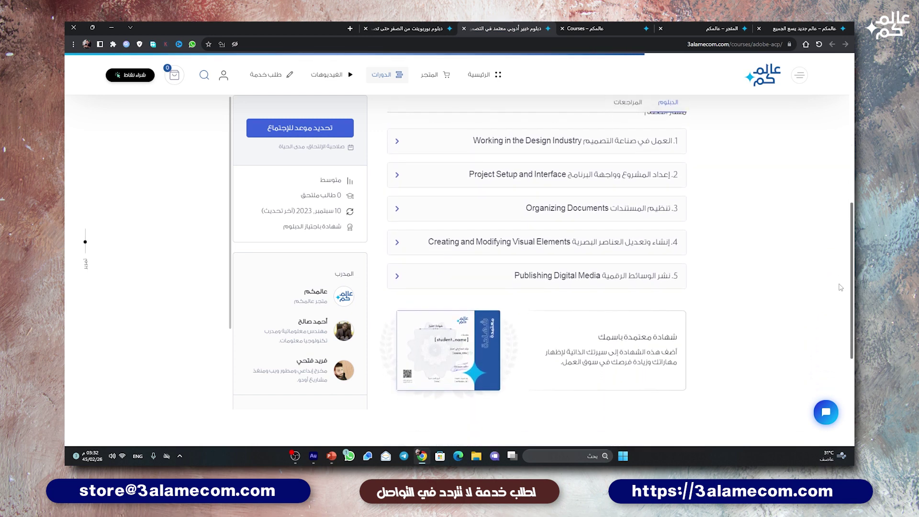
{"action": "left_click_drag", "start_coordinate": [841, 269], "coordinate": [840, 325]}
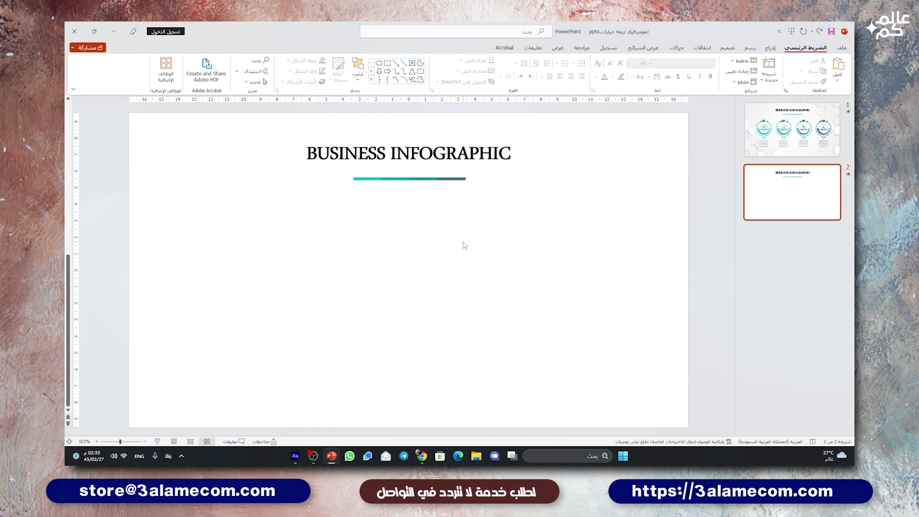
Draw a large Arc shape below the title and extend it into a nearly closed circle.
{"action": "left_click", "coordinate": [770, 47]}
{"action": "left_click", "coordinate": [718, 81]}
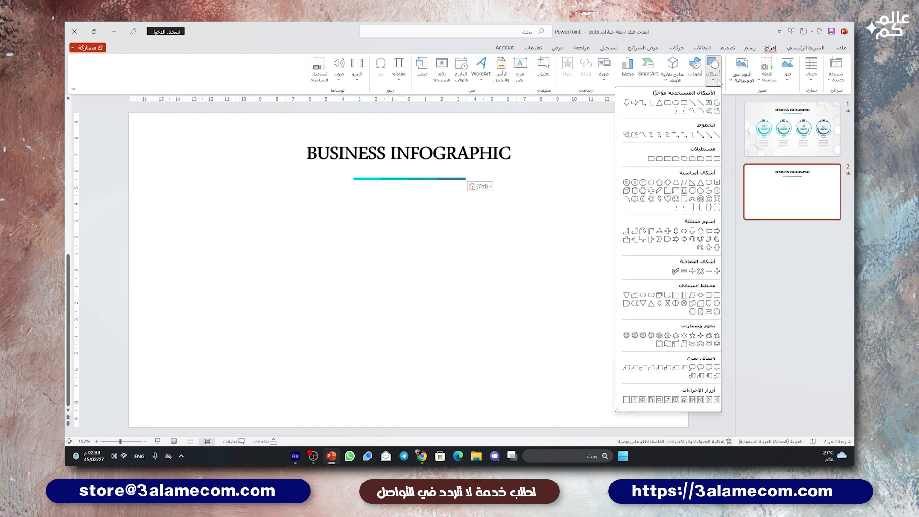
{"action": "left_click", "coordinate": [701, 111]}
{"action": "left_click_drag", "start_coordinate": [546, 195], "coordinate": [383, 357]}
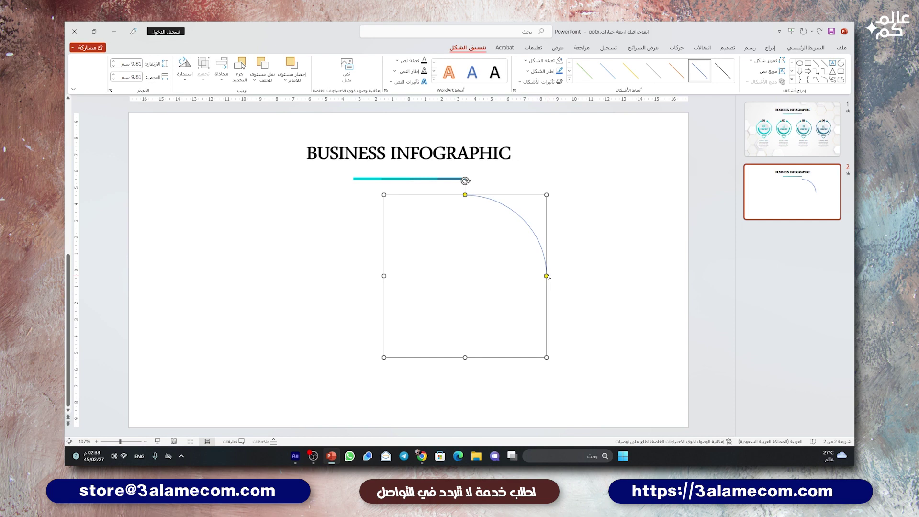
{"action": "left_click_drag", "start_coordinate": [546, 276], "coordinate": [533, 316]}
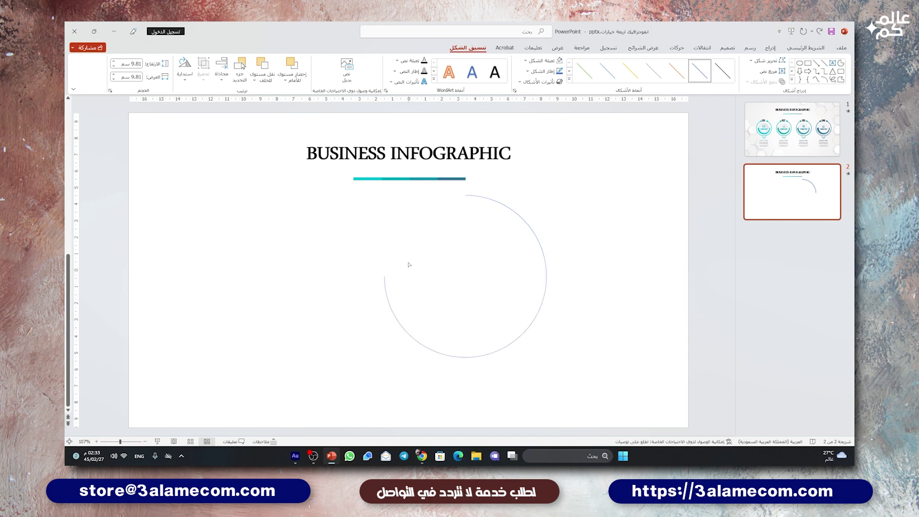
{"action": "mouse_move", "coordinate": [449, 203]}
{"action": "left_mouse_down"}
{"action": "mouse_move", "coordinate": [476, 196]}
{"action": "mouse_move", "coordinate": [354, 225]}
{"action": "left_mouse_up"}
{"action": "left_click", "coordinate": [538, 73]}
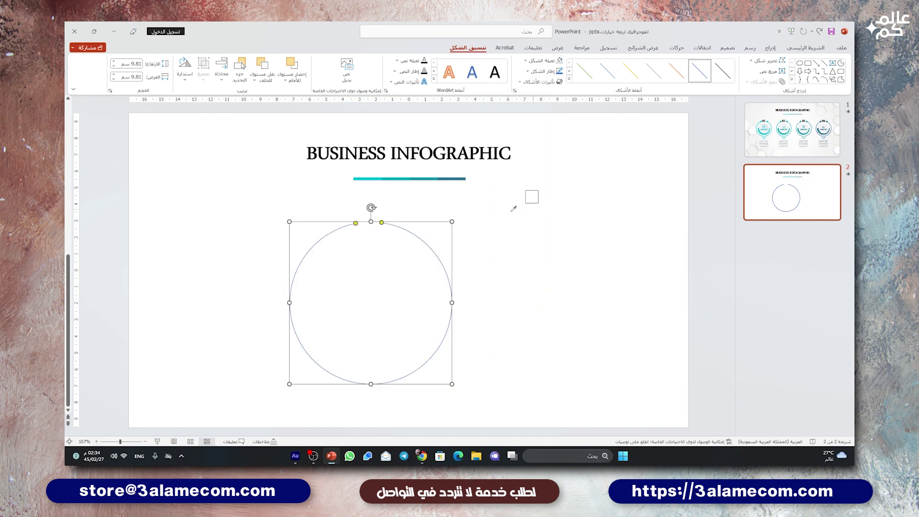
Give the arc a teal outline, eyedropped from the title underline, at 2.25 pt weight.
{"action": "left_click", "coordinate": [542, 208]}
{"action": "left_click", "coordinate": [360, 177]}
{"action": "left_click", "coordinate": [541, 71]}
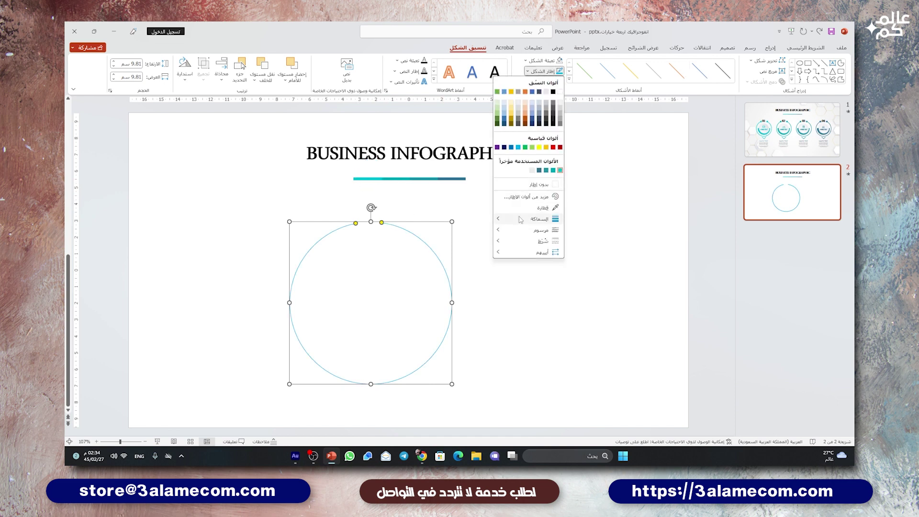
{"action": "mouse_move", "coordinate": [527, 218]}
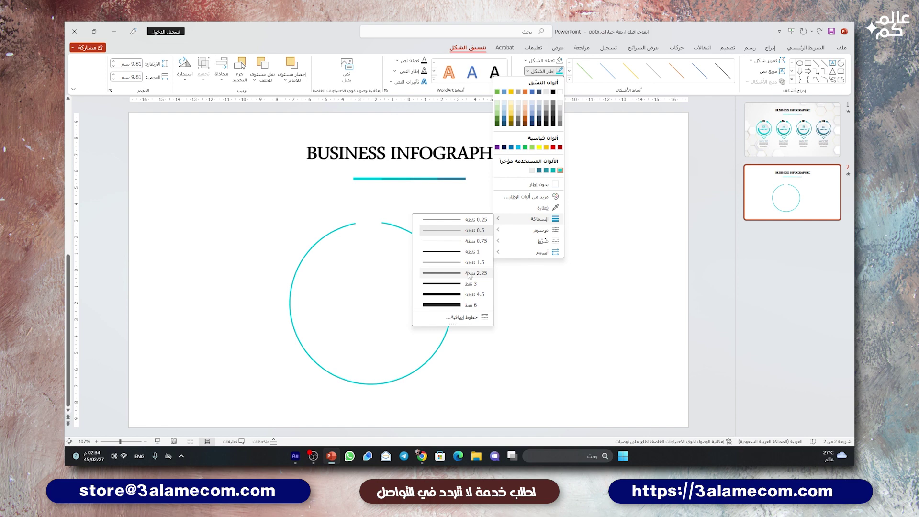
{"action": "left_click", "coordinate": [474, 276]}
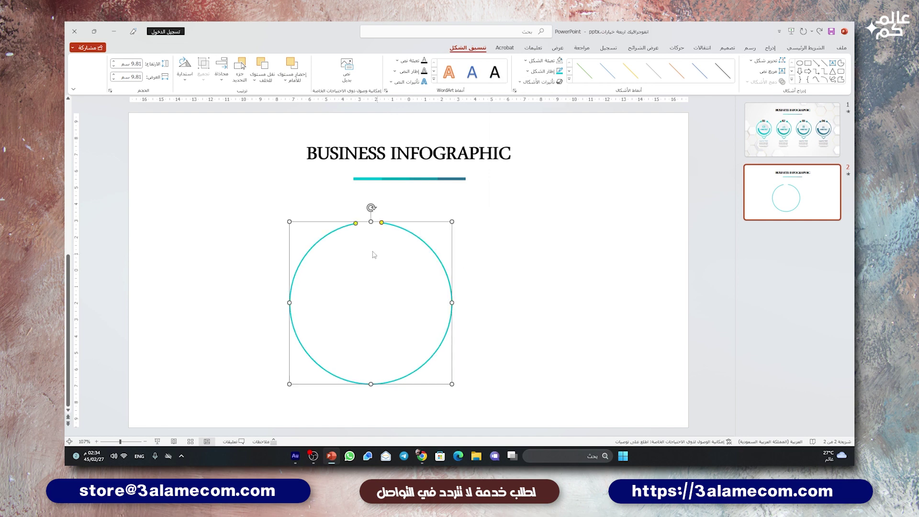
{"action": "left_click", "coordinate": [771, 48]}
Draw a horizontal guide line across the circle top and pull both arc ends to it.
{"action": "left_click", "coordinate": [713, 69]}
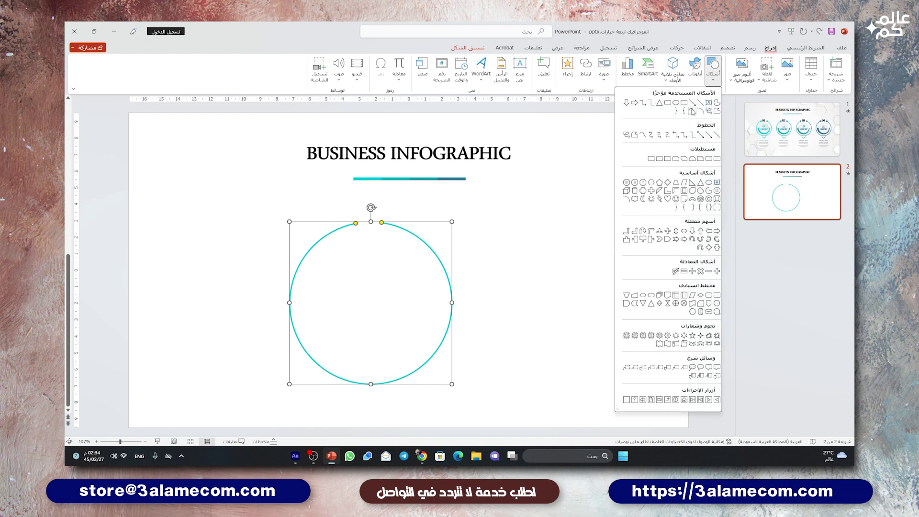
{"action": "left_click", "coordinate": [700, 104]}
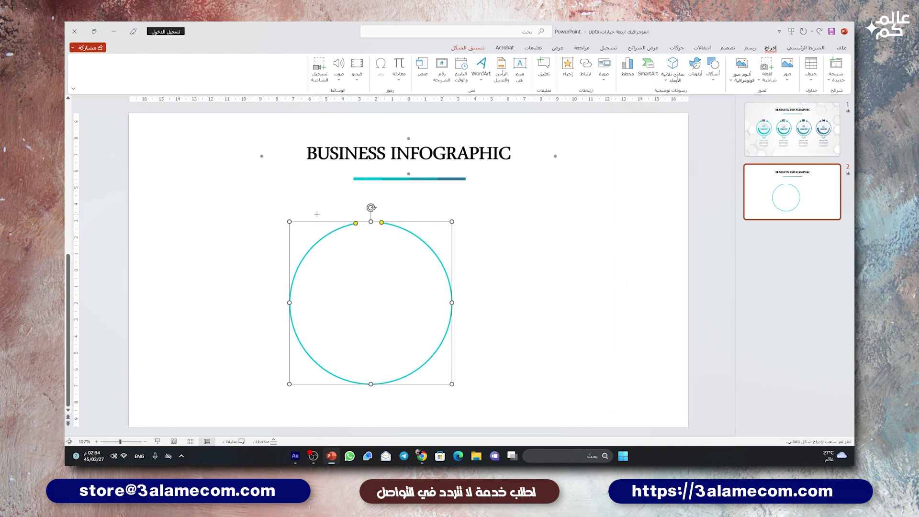
{"action": "left_click_drag", "start_coordinate": [279, 233], "coordinate": [515, 233]}
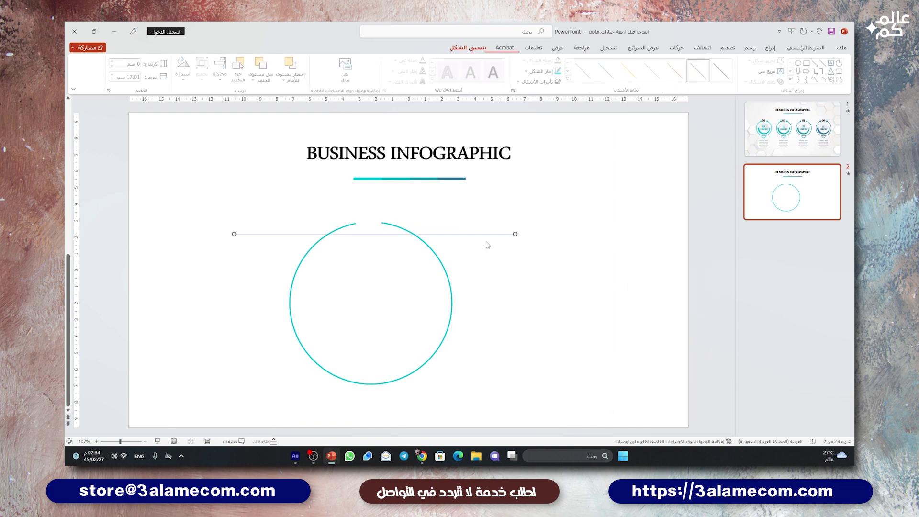
{"action": "left_click_drag", "start_coordinate": [455, 233], "coordinate": [451, 241]}
{"action": "left_click", "coordinate": [432, 253]}
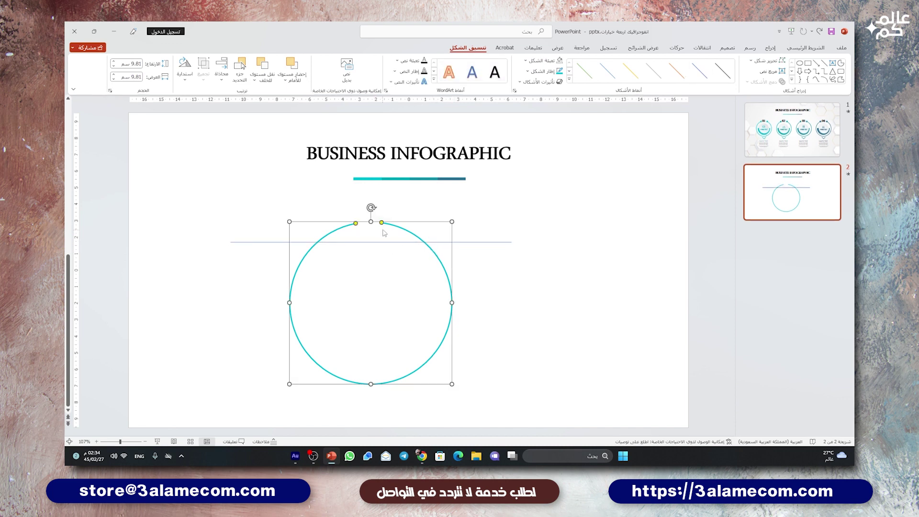
{"action": "left_click_drag", "start_coordinate": [381, 223], "coordinate": [389, 224]}
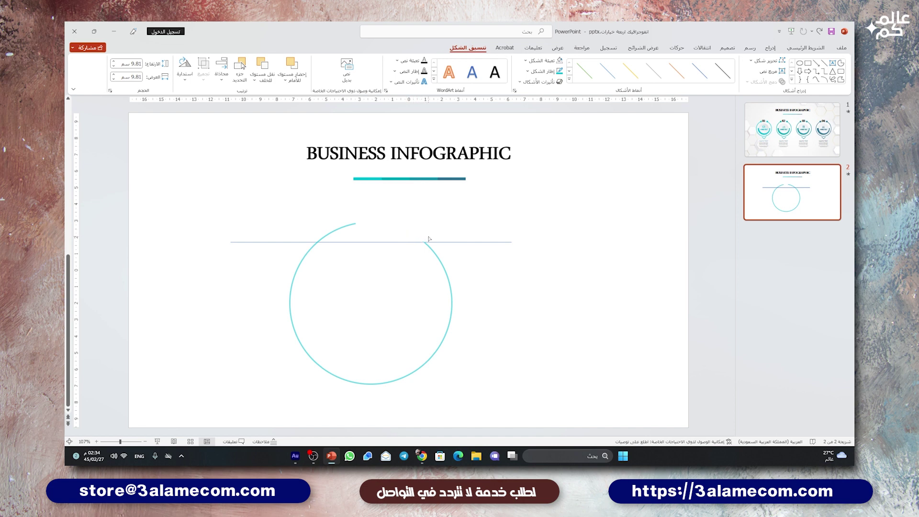
{"action": "left_click_drag", "start_coordinate": [428, 238], "coordinate": [429, 239]}
{"action": "left_click_drag", "start_coordinate": [356, 223], "coordinate": [318, 241]}
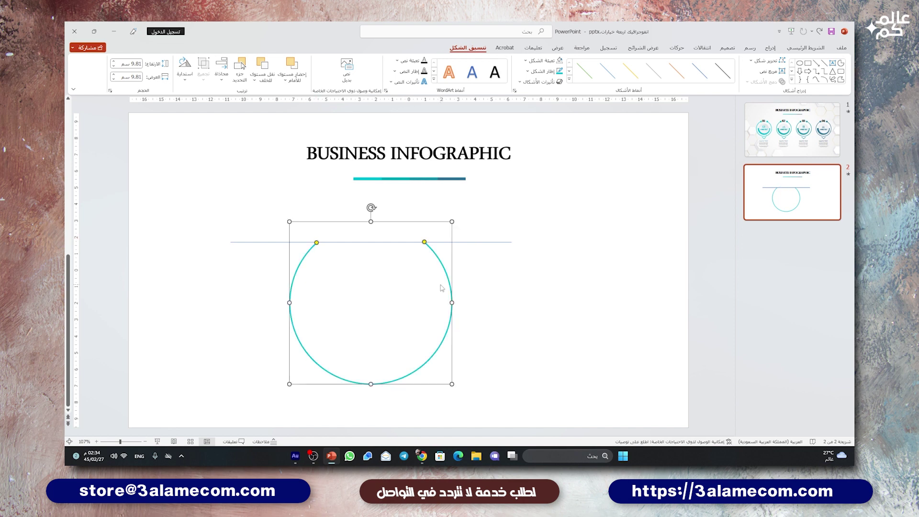
Delete the guide line and move the arc up and to the left.
{"action": "left_click", "coordinate": [261, 242]}
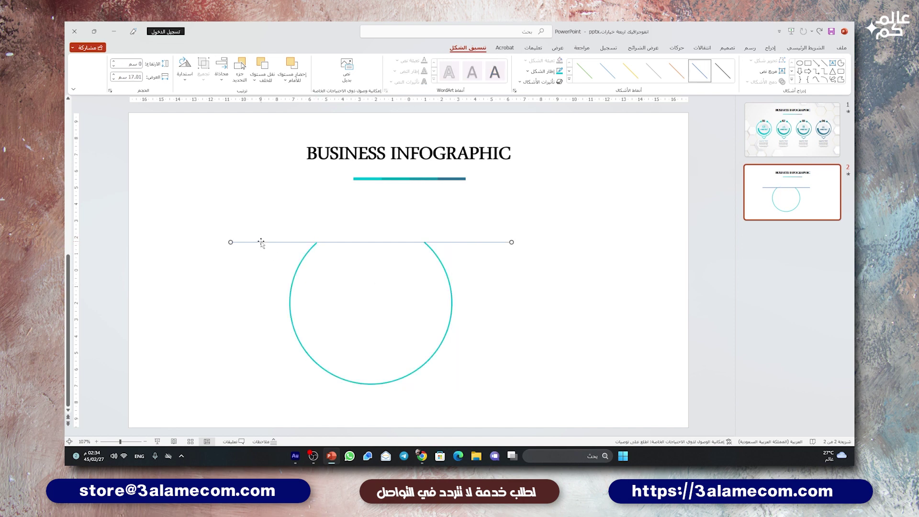
{"action": "key", "text": "Delete"}
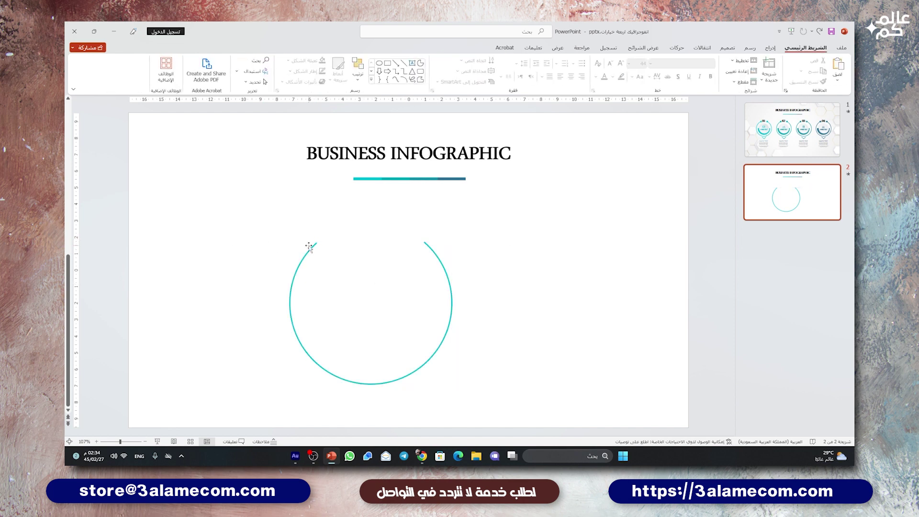
{"action": "left_click_drag", "start_coordinate": [314, 248], "coordinate": [292, 220]}
Set the arc's line cap and join types to round in Format Shape.
{"action": "right_click", "coordinate": [292, 218]}
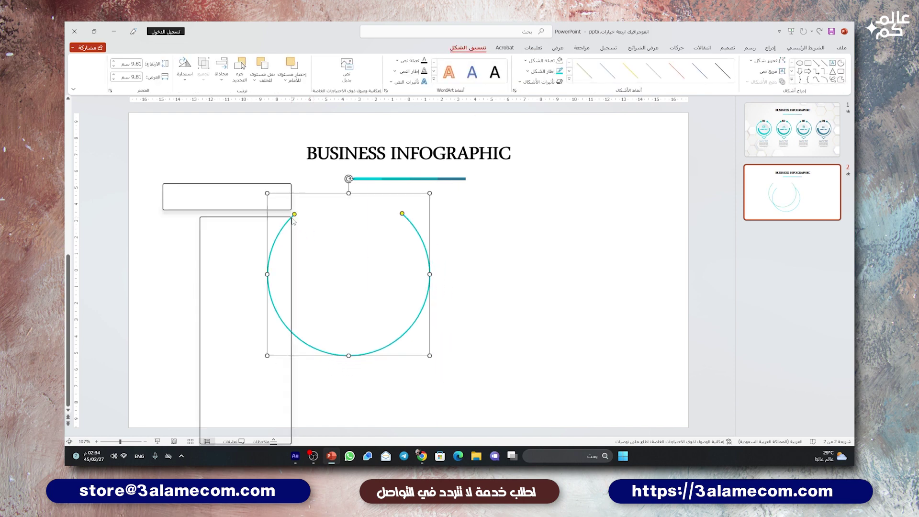
{"action": "left_click", "coordinate": [258, 426]}
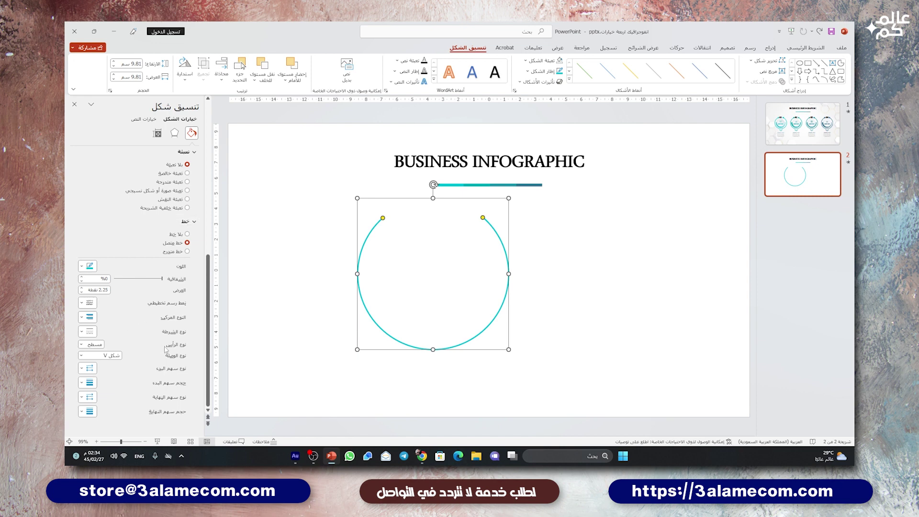
{"action": "left_click", "coordinate": [81, 344]}
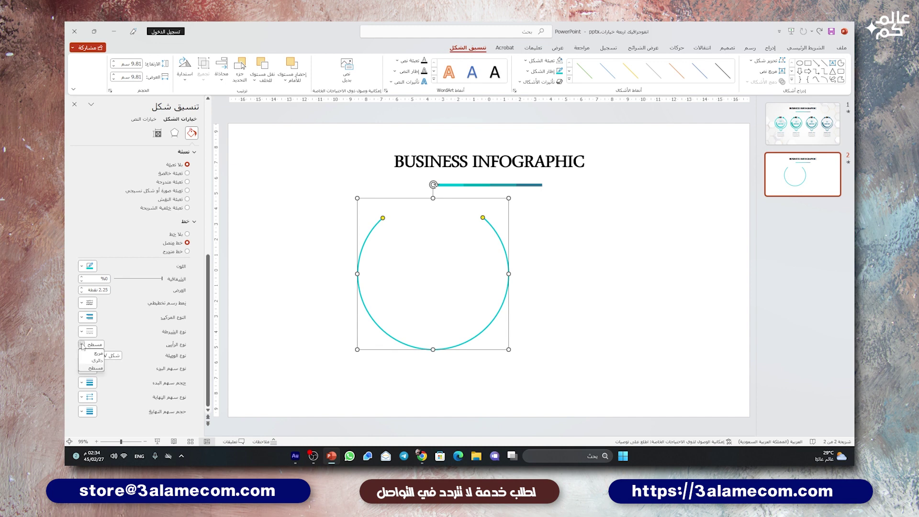
{"action": "left_click", "coordinate": [97, 361]}
{"action": "left_click", "coordinate": [89, 355]}
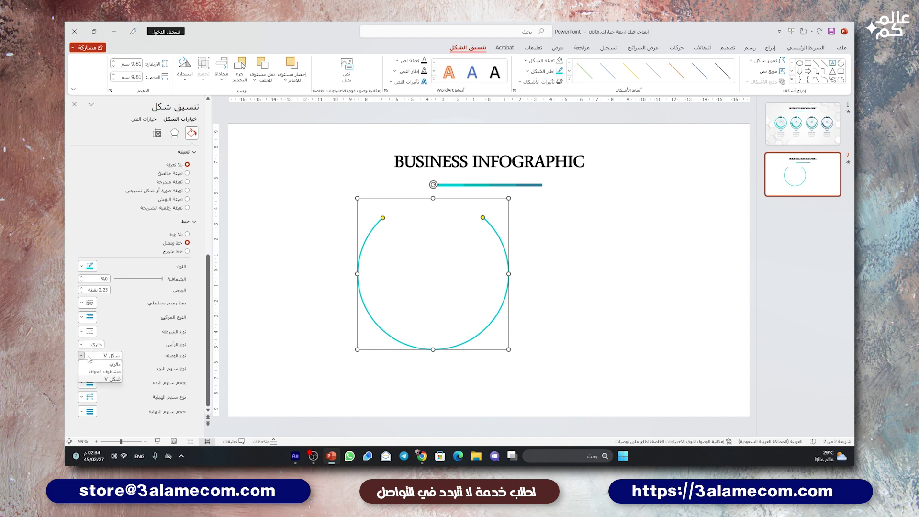
{"action": "left_click", "coordinate": [110, 370]}
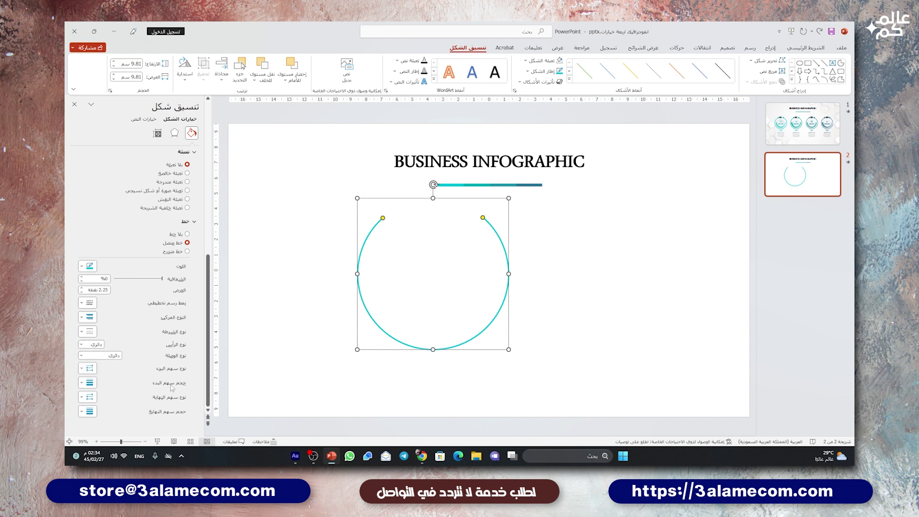
Add oval begin and end arrowheads so both arc ends show round dots.
{"action": "left_click", "coordinate": [90, 397]}
{"action": "left_click", "coordinate": [74, 427]}
{"action": "left_click", "coordinate": [82, 369]}
{"action": "left_click", "coordinate": [72, 400]}
{"action": "left_click", "coordinate": [308, 300]}
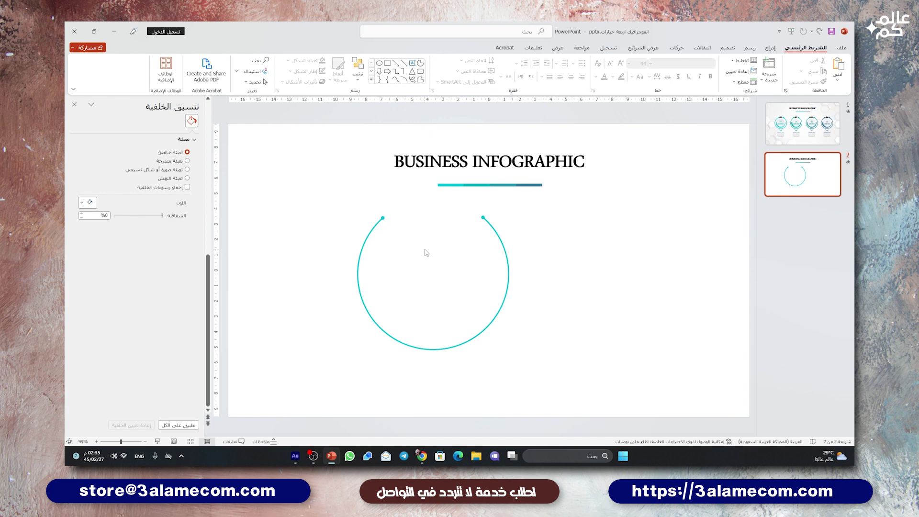
Draw a small oval at the arc's right end.
{"action": "left_click", "coordinate": [770, 48]}
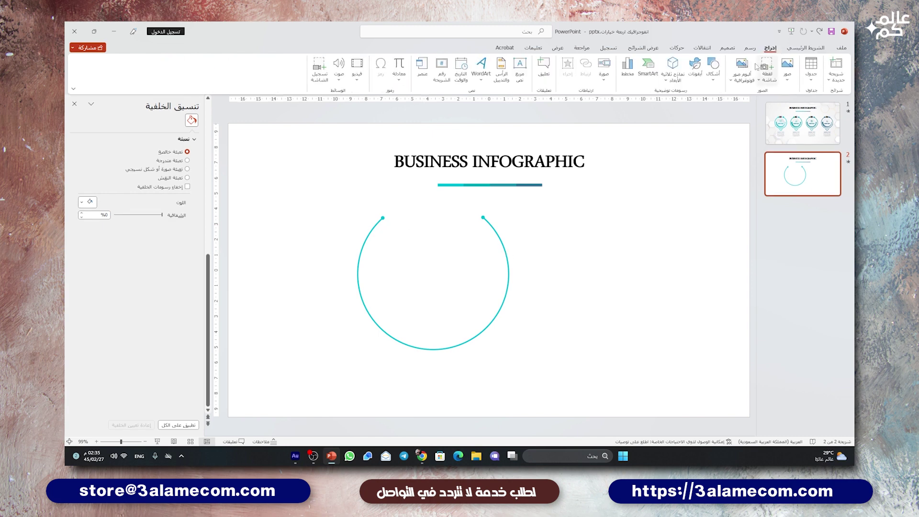
{"action": "left_click", "coordinate": [713, 67]}
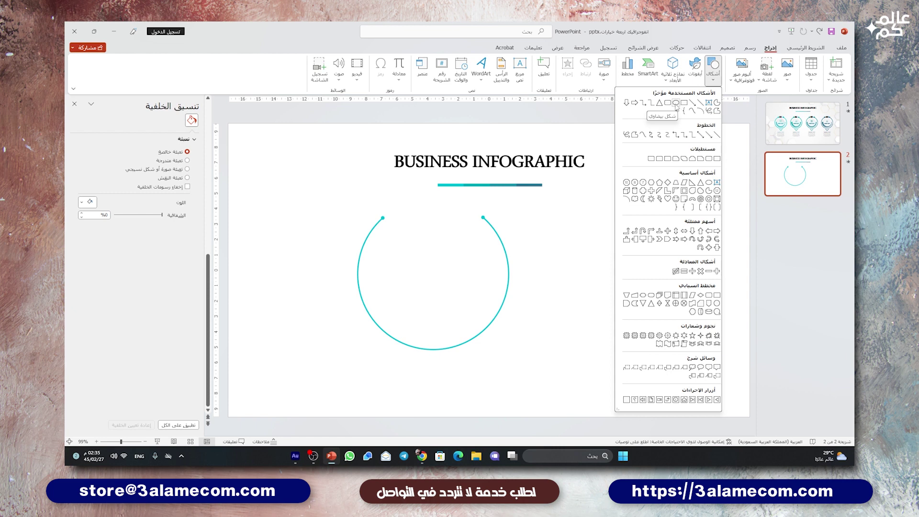
{"action": "left_click", "coordinate": [675, 104]}
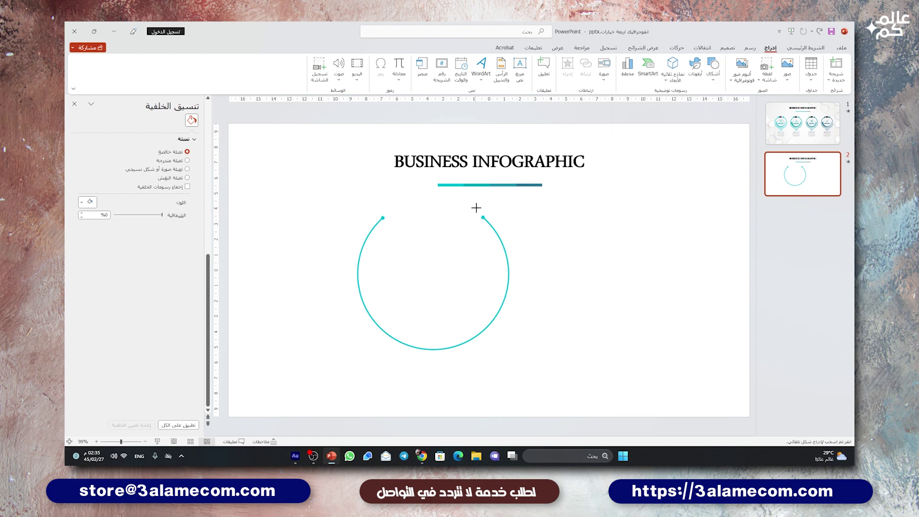
{"action": "left_click_drag", "start_coordinate": [490, 218], "coordinate": [491, 221]}
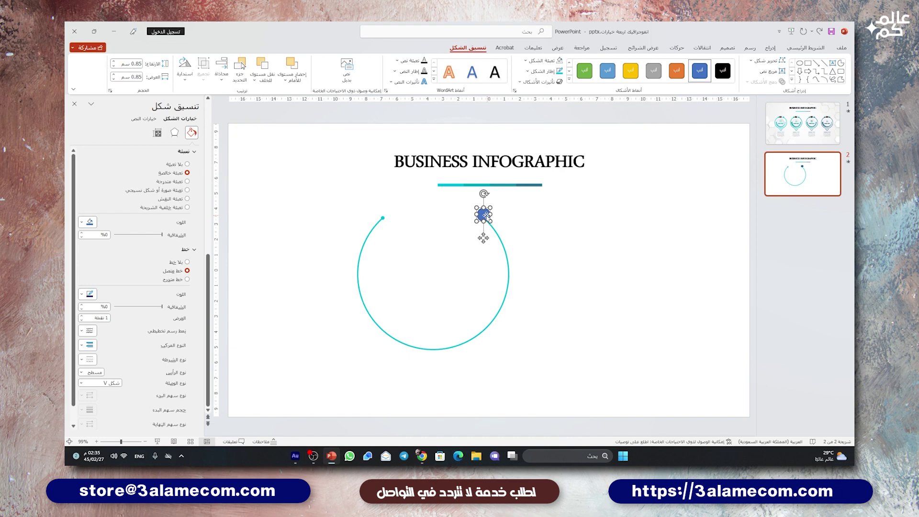
{"action": "scroll", "coordinate": [486, 215], "scroll_direction": "up", "scroll_amount": 10, "text": "ctrl"}
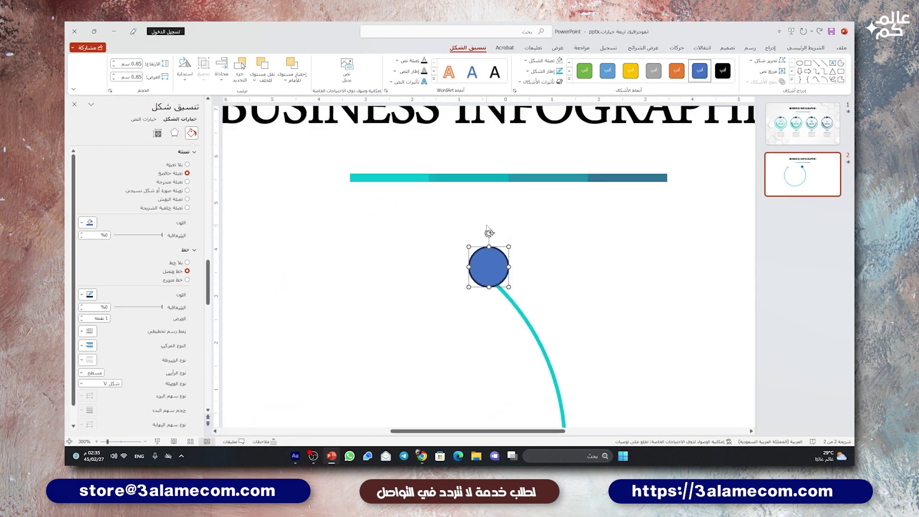
Give the small circle no fill, a teal outline and 0.5 cm size, then copy it leftward.
{"action": "left_click", "coordinate": [546, 61]}
{"action": "left_click", "coordinate": [531, 185]}
{"action": "left_click", "coordinate": [540, 72]}
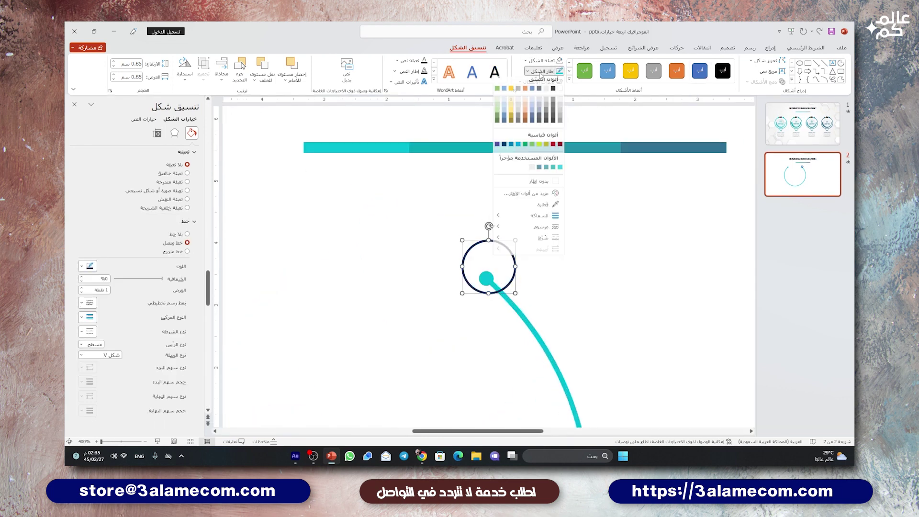
{"action": "left_click", "coordinate": [559, 167]}
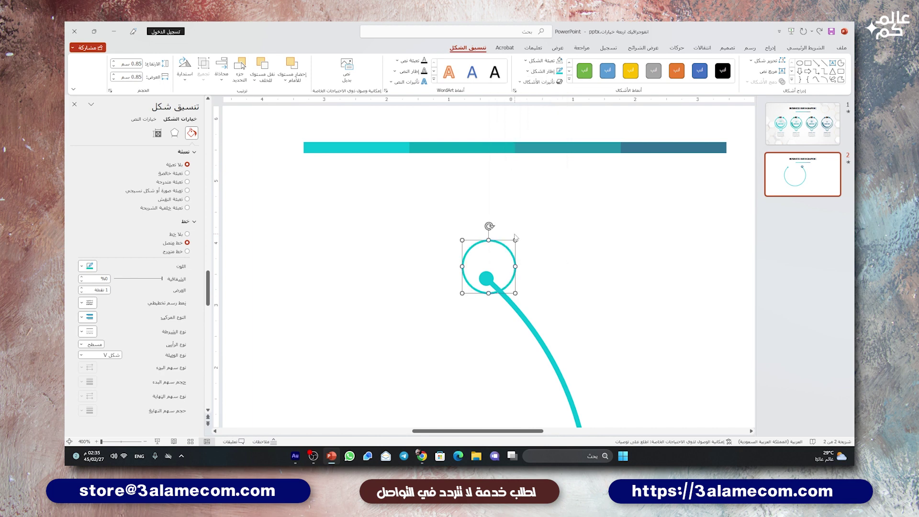
{"action": "left_click_drag", "start_coordinate": [514, 240], "coordinate": [496, 264]}
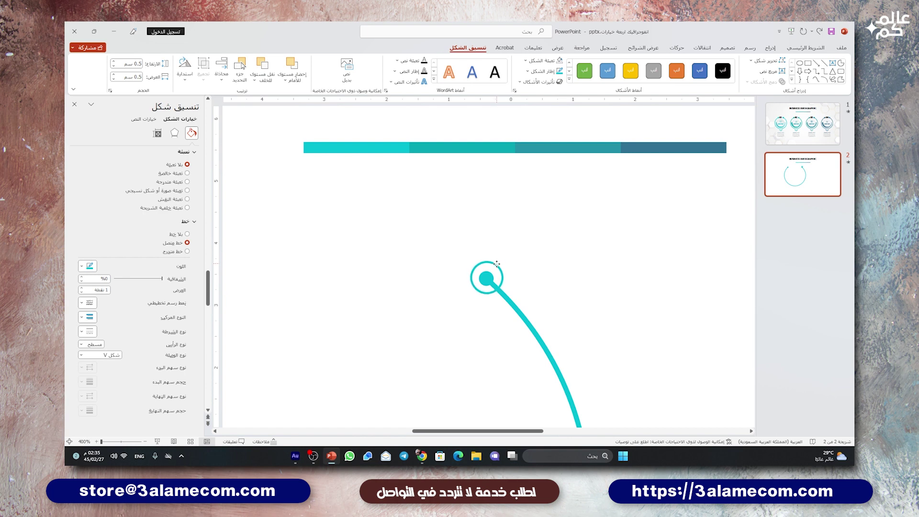
{"action": "scroll", "coordinate": [496, 263], "scroll_direction": "down", "scroll_amount": 10}
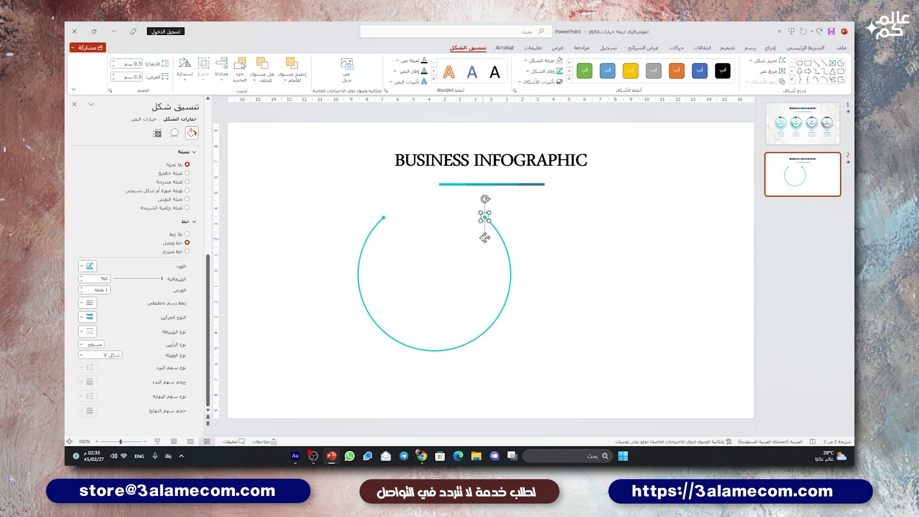
{"action": "left_click_drag", "start_coordinate": [484, 238], "coordinate": [384, 241]}
Group the arc with both end circles and shrink the group.
{"action": "left_click", "coordinate": [322, 207]}
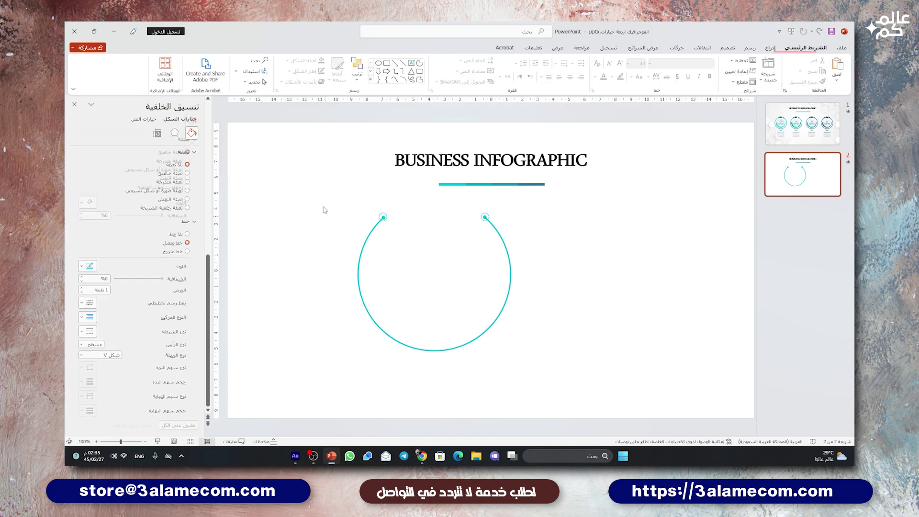
{"action": "left_click_drag", "start_coordinate": [322, 191], "coordinate": [608, 380]}
{"action": "key", "text": "ctrl+g"}
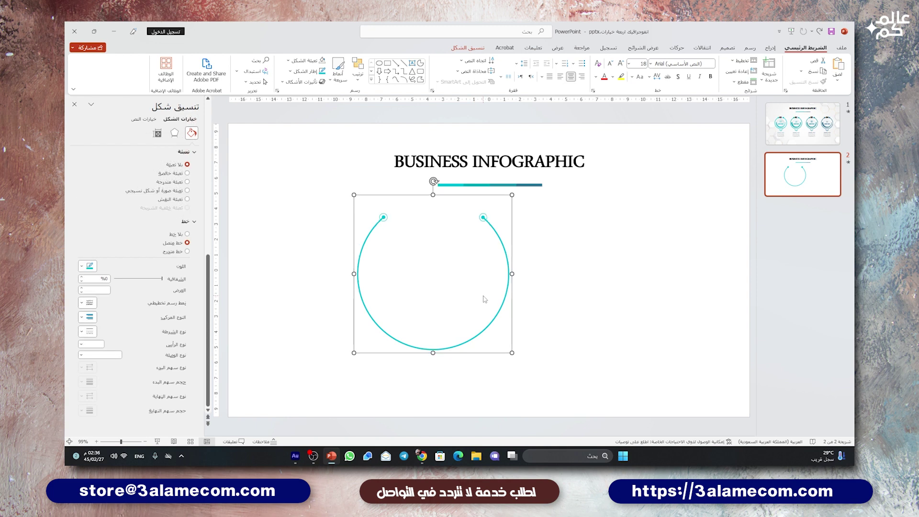
{"action": "left_click_drag", "start_coordinate": [512, 195], "coordinate": [478, 229]}
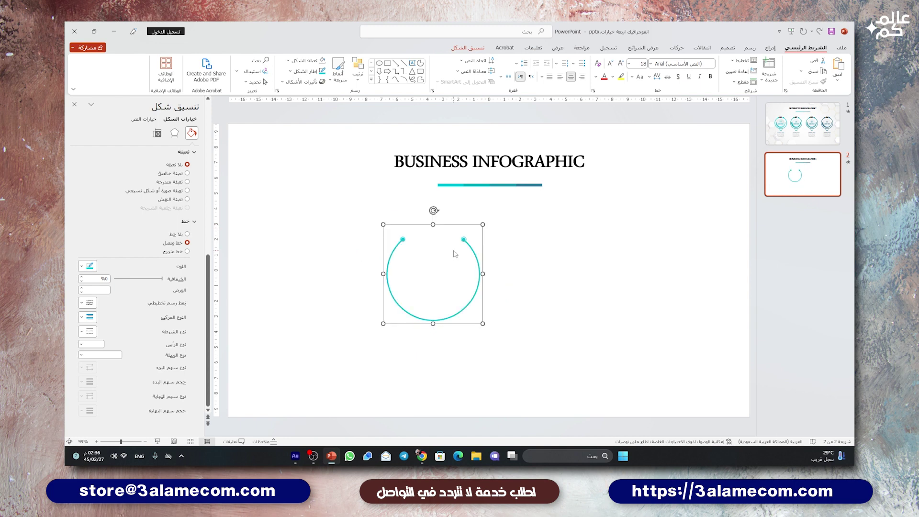
Thin the arc line inside the group to 2 pt.
{"action": "scroll", "coordinate": [455, 254], "scroll_direction": "up", "scroll_amount": 5}
{"action": "scroll", "coordinate": [459, 250], "scroll_direction": "up", "scroll_amount": 8}
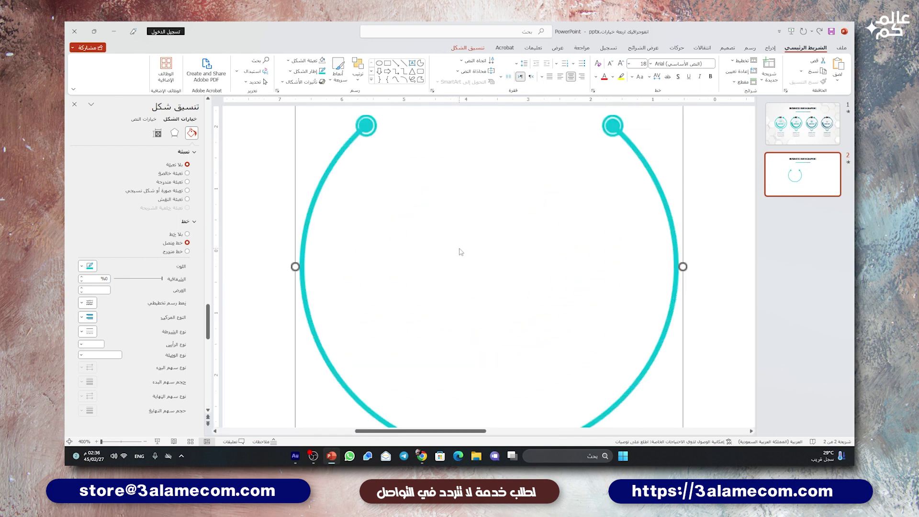
{"action": "left_click", "coordinate": [362, 125]}
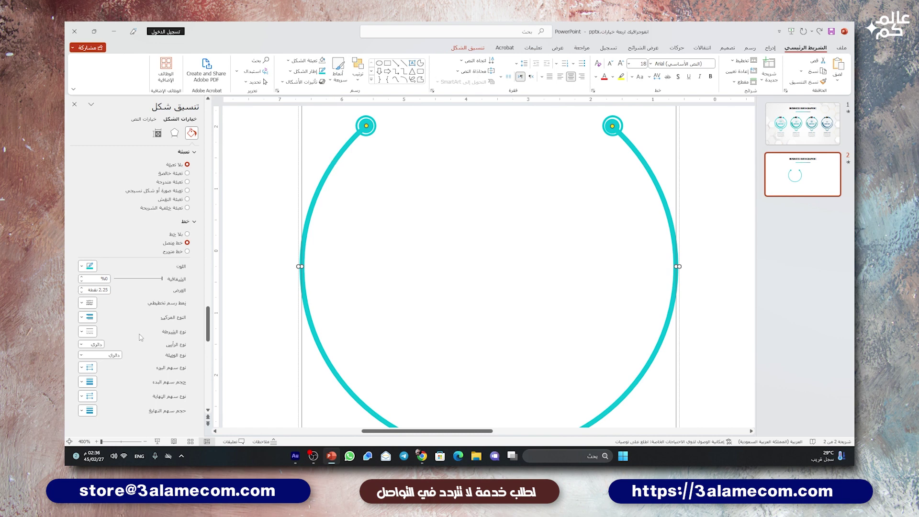
{"action": "left_click", "coordinate": [81, 292]}
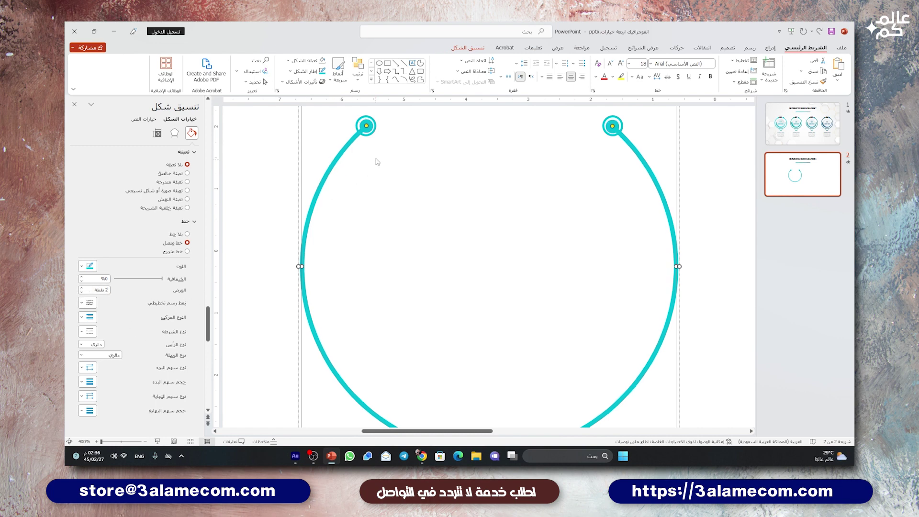
Add a soft glow to both end circles.
{"action": "left_click", "coordinate": [369, 133]}
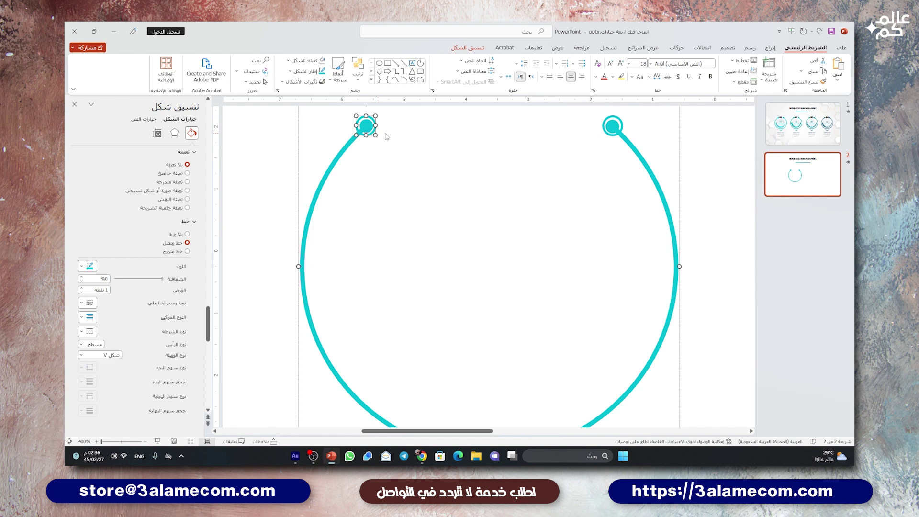
{"action": "left_click", "coordinate": [603, 126], "text": "shift"}
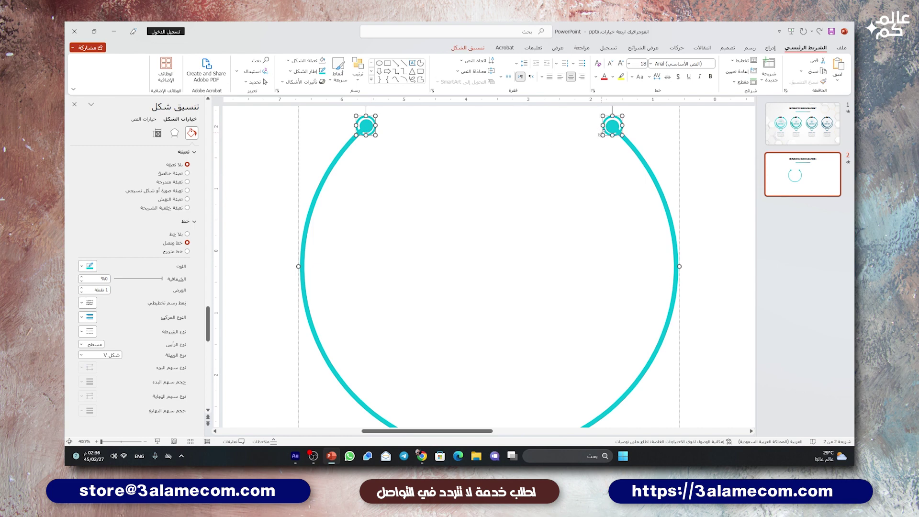
{"action": "left_click", "coordinate": [600, 140]}
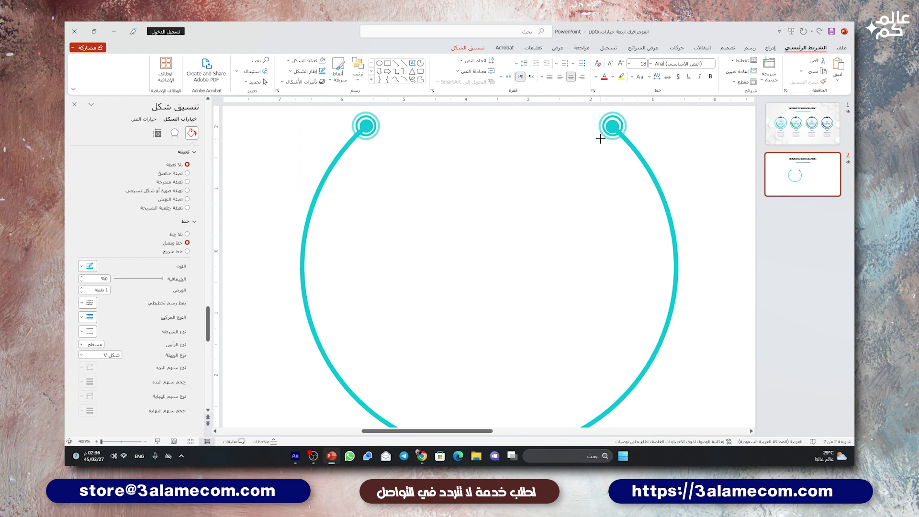
{"action": "left_click", "coordinate": [573, 158]}
{"action": "scroll", "coordinate": [526, 230], "scroll_direction": "down", "scroll_amount": 5, "text": "ctrl"}
{"action": "scroll", "coordinate": [522, 235], "scroll_direction": "down", "scroll_amount": 3, "text": "ctrl"}
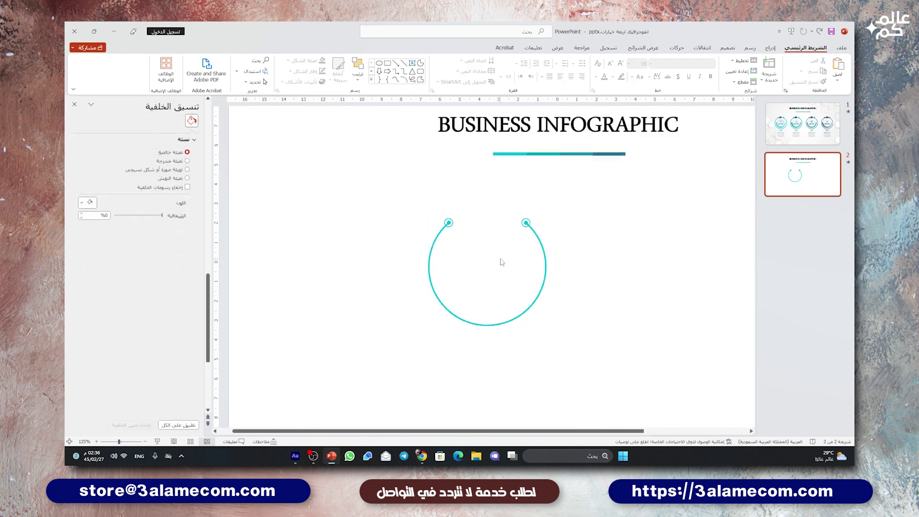
Move the arc group toward the slide's left edge.
{"action": "left_click_drag", "start_coordinate": [335, 198], "coordinate": [557, 378]}
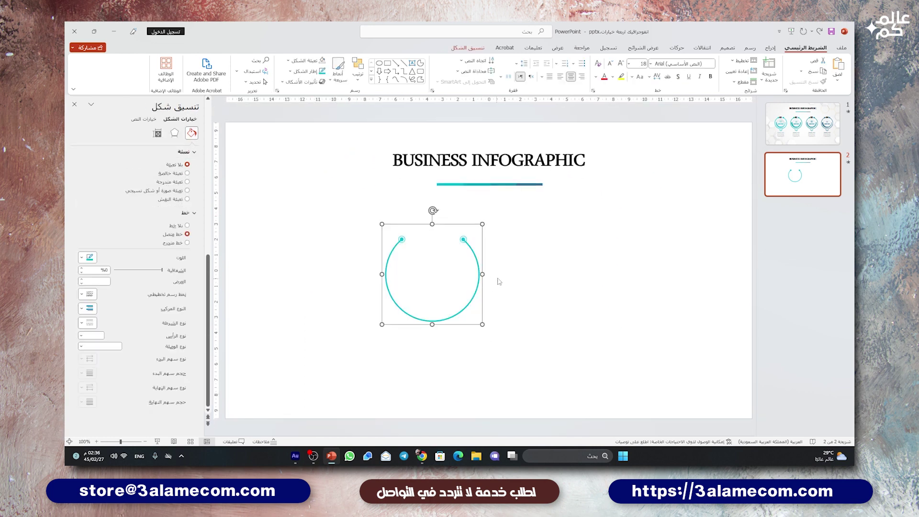
{"action": "left_click_drag", "start_coordinate": [483, 255], "coordinate": [336, 248]}
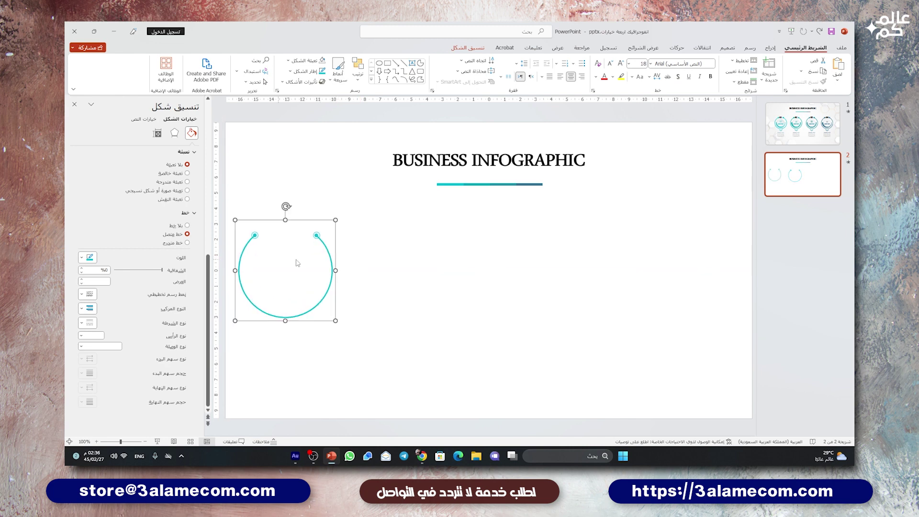
{"action": "left_click", "coordinate": [432, 253]}
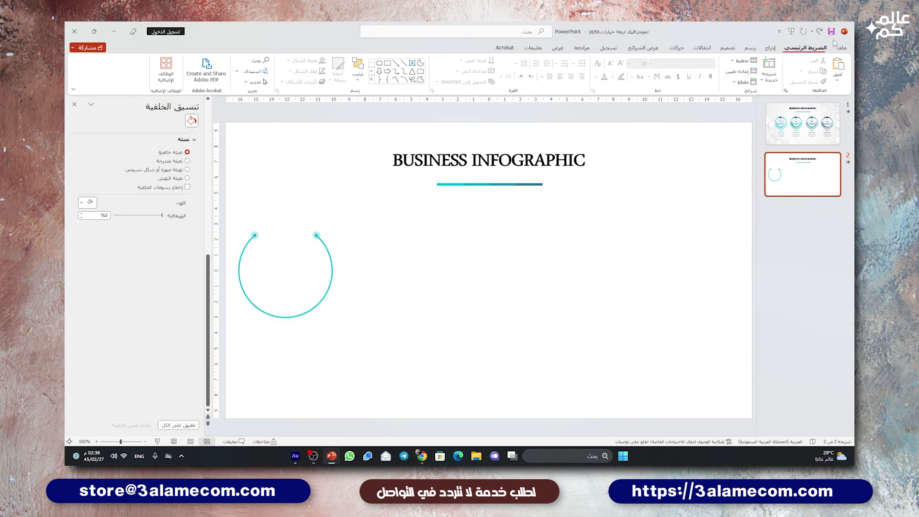
Draw a blue filled circle, 4.78 cm across, centred inside the ring.
{"action": "left_click", "coordinate": [778, 49]}
{"action": "left_click", "coordinate": [713, 67]}
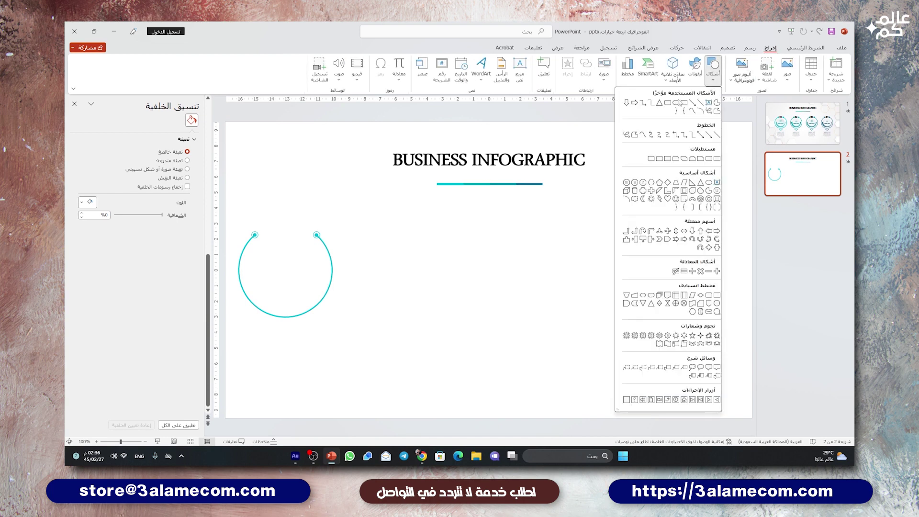
{"action": "left_click", "coordinate": [677, 103]}
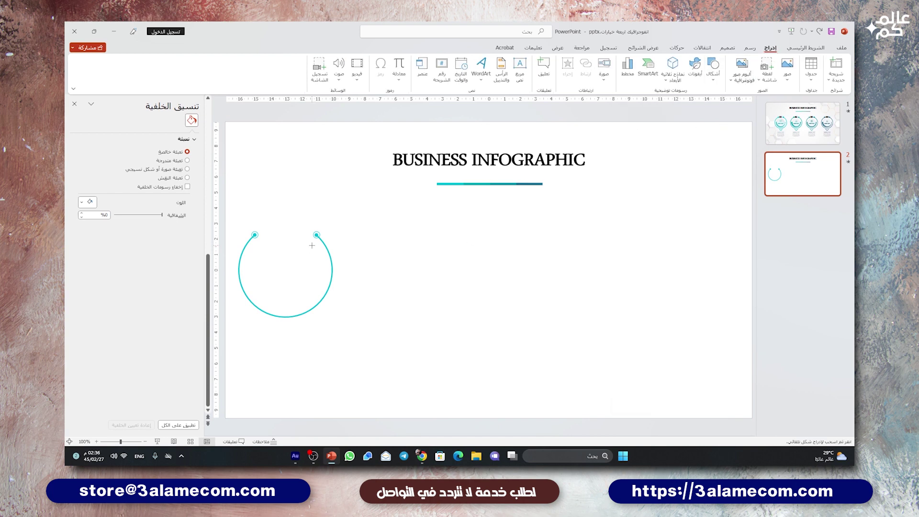
{"action": "left_click_drag", "start_coordinate": [319, 240], "coordinate": [245, 314]}
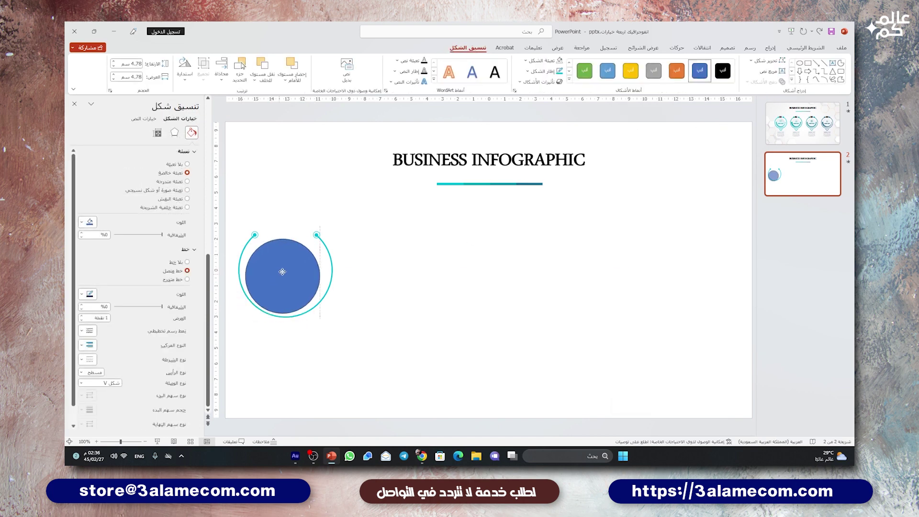
{"action": "left_click_drag", "start_coordinate": [283, 271], "coordinate": [280, 268]}
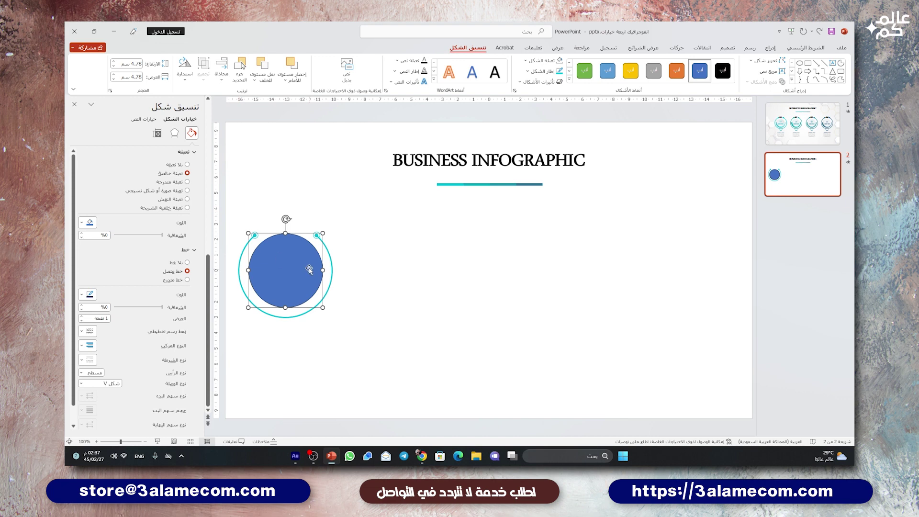
Give the inner circle a preset gradient fill, drop the middle stop, and recolour a stop white-grey.
{"action": "left_click", "coordinate": [166, 182]}
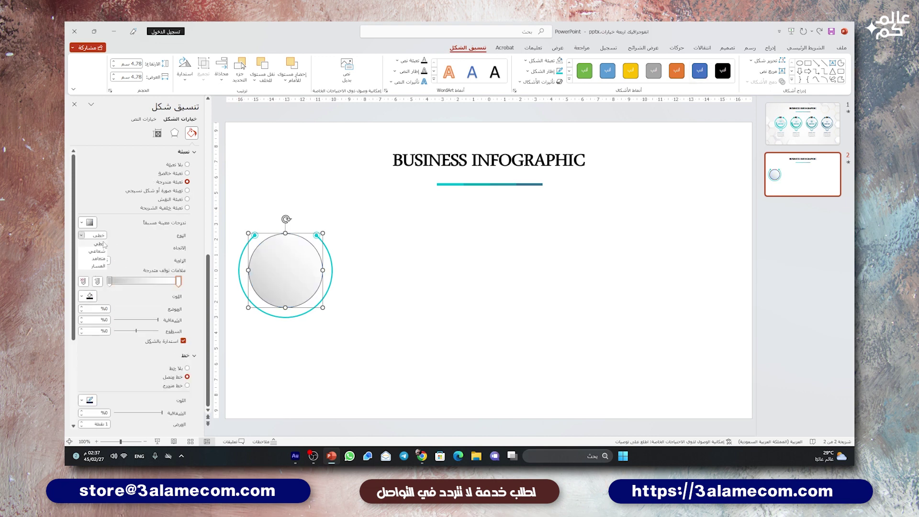
{"action": "left_click", "coordinate": [86, 221]}
{"action": "left_click", "coordinate": [164, 237]}
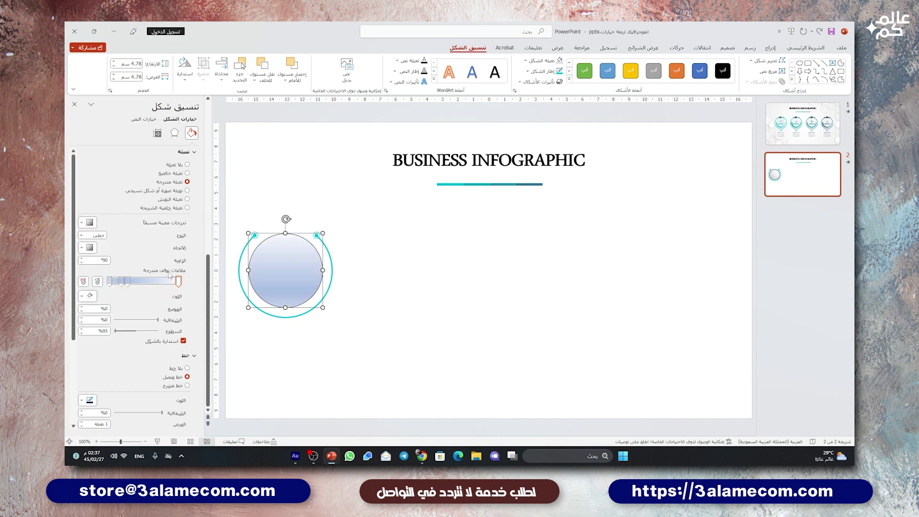
{"action": "left_click", "coordinate": [128, 281]}
{"action": "left_click_drag", "start_coordinate": [130, 297], "coordinate": [108, 284]}
{"action": "left_click", "coordinate": [88, 295]}
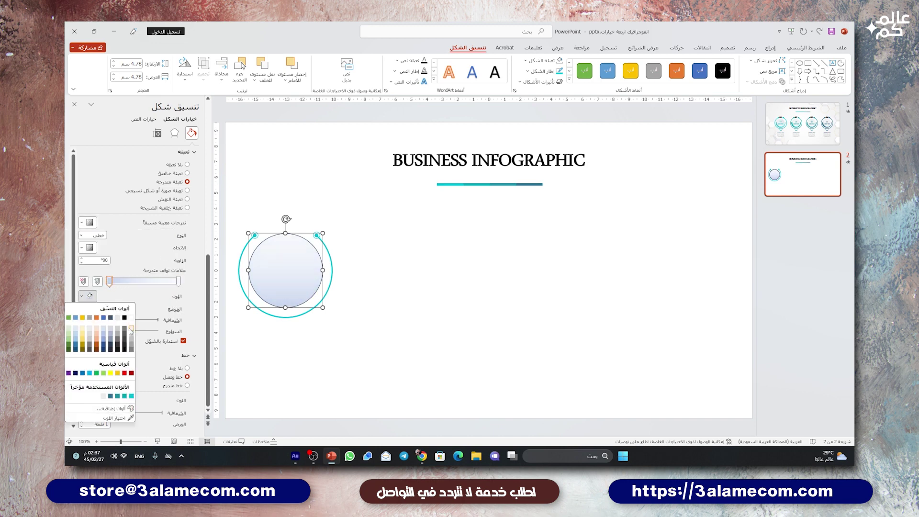
{"action": "left_click", "coordinate": [132, 332]}
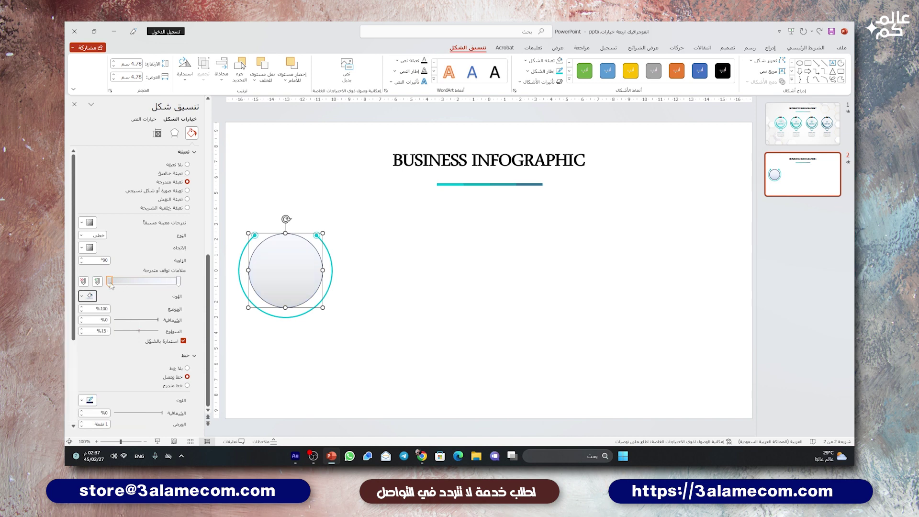
{"action": "left_click", "coordinate": [89, 296]}
{"action": "left_click", "coordinate": [203, 280]}
{"action": "key", "text": "Escape"}
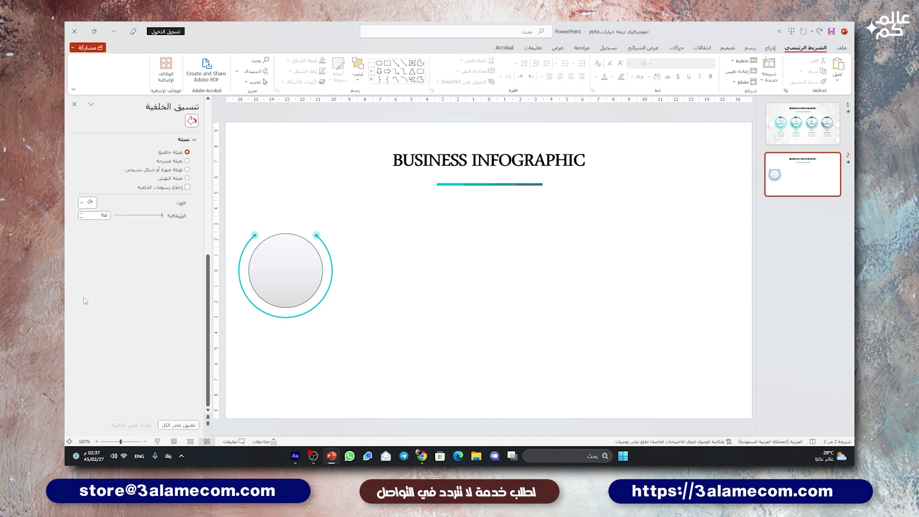
{"action": "left_click", "coordinate": [267, 256]}
Set the left gradient stop to a custom lighter grey and recolour the right stop.
{"action": "left_click", "coordinate": [108, 282]}
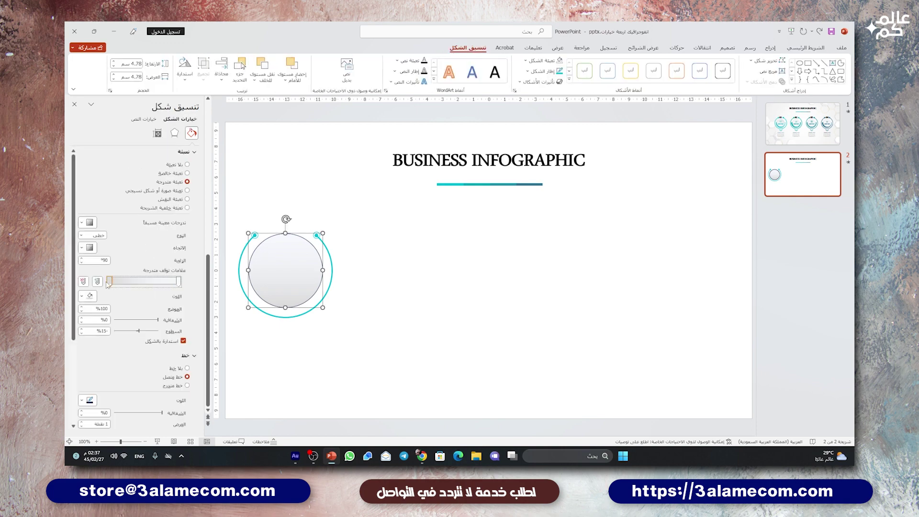
{"action": "left_click", "coordinate": [88, 296]}
{"action": "left_click", "coordinate": [115, 408]}
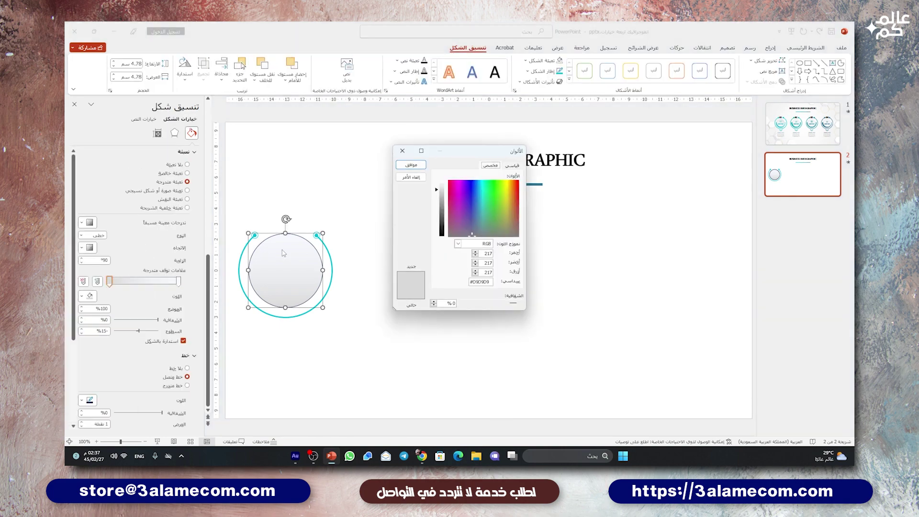
{"action": "left_click", "coordinate": [437, 191]}
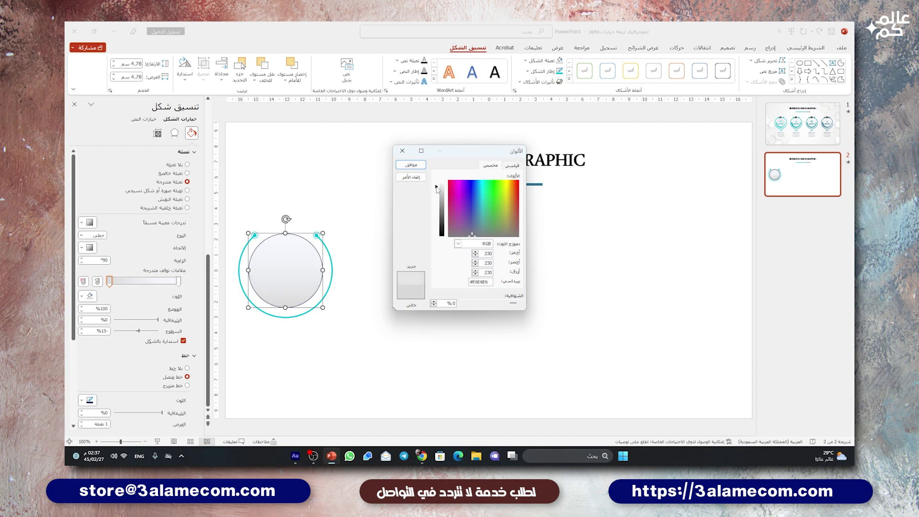
{"action": "left_click", "coordinate": [411, 164]}
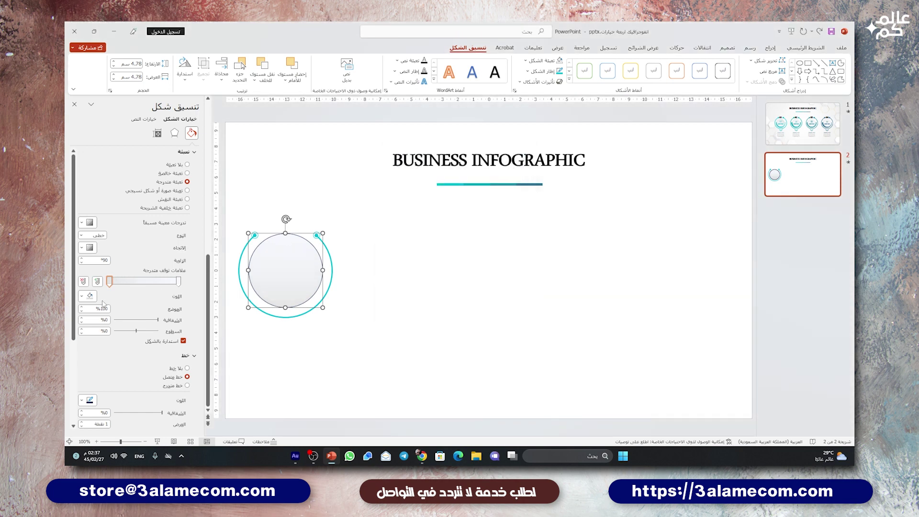
{"action": "left_click", "coordinate": [178, 281]}
{"action": "left_click", "coordinate": [89, 295]}
{"action": "left_click", "coordinate": [131, 318]}
Angle the circle's gradient at 315° using the Direction presets.
{"action": "left_click", "coordinate": [89, 248]}
{"action": "left_click", "coordinate": [74, 263]}
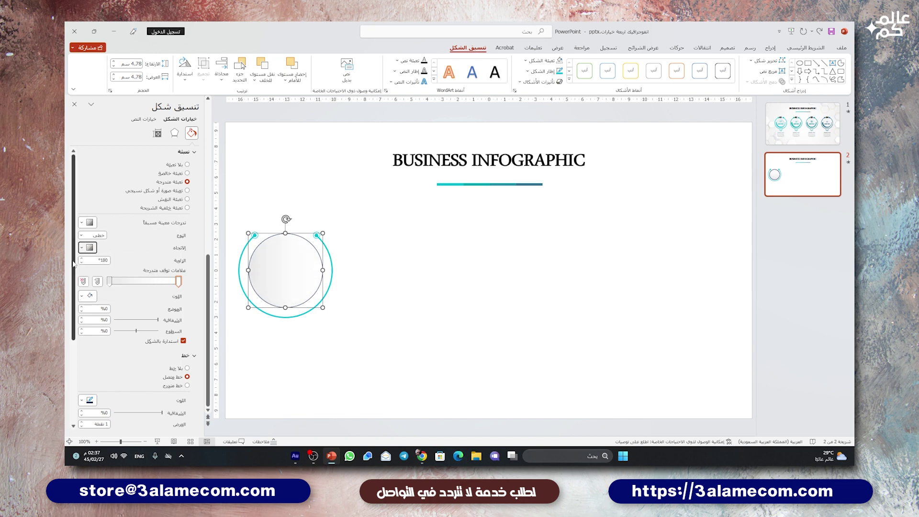
{"action": "left_click", "coordinate": [88, 248]}
{"action": "left_click", "coordinate": [94, 270]}
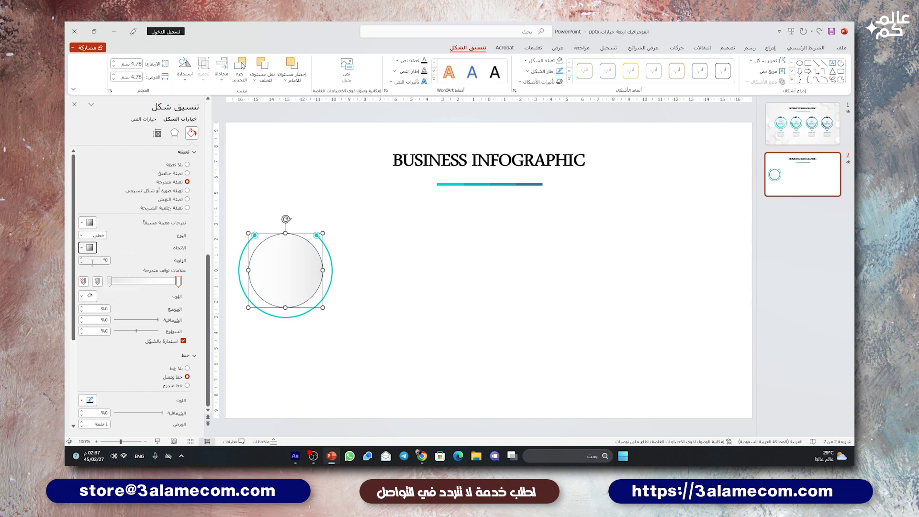
{"action": "left_click", "coordinate": [89, 248]}
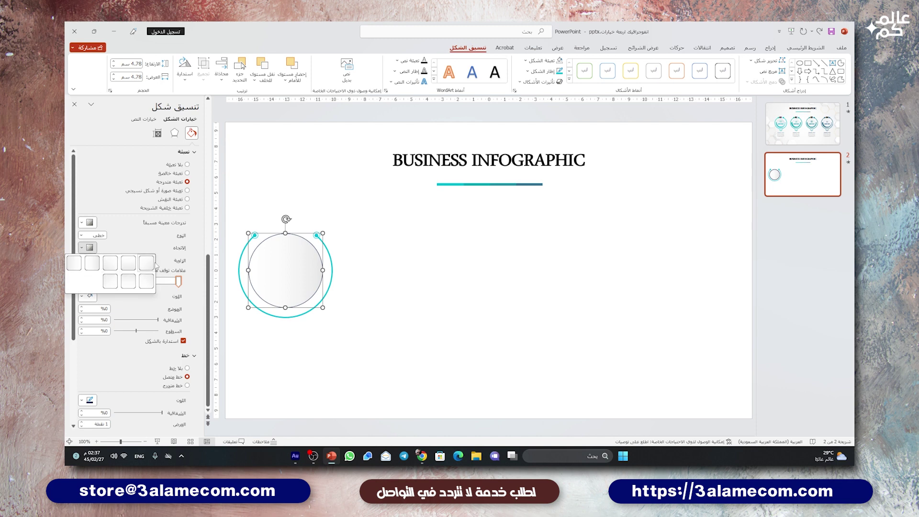
{"action": "left_click", "coordinate": [128, 281]}
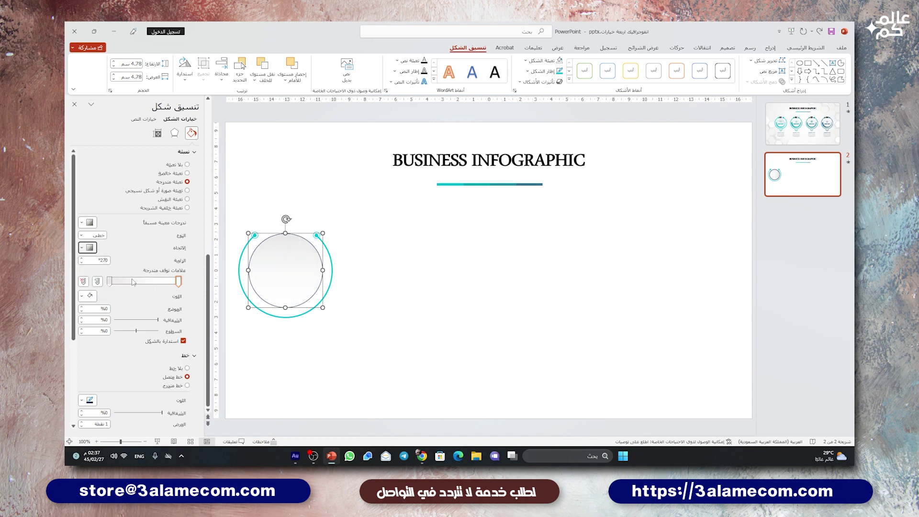
{"action": "left_click", "coordinate": [88, 247]}
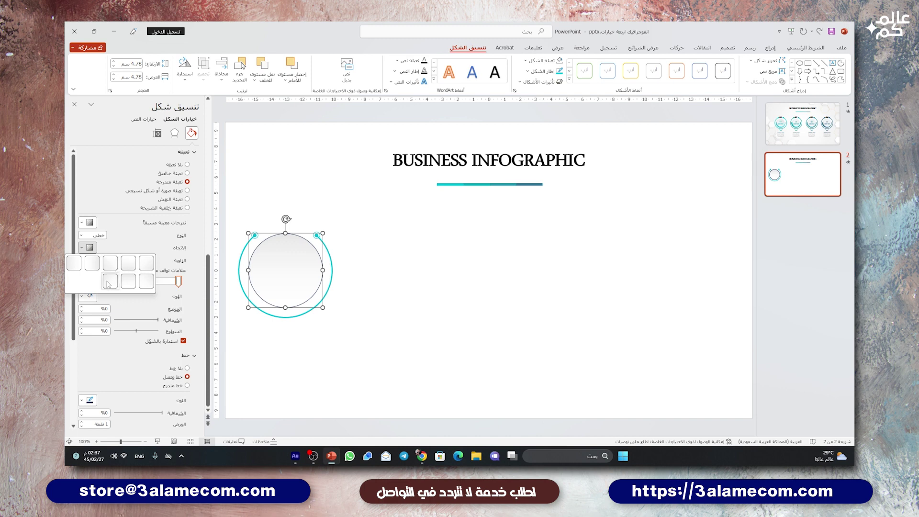
{"action": "left_click", "coordinate": [147, 283]}
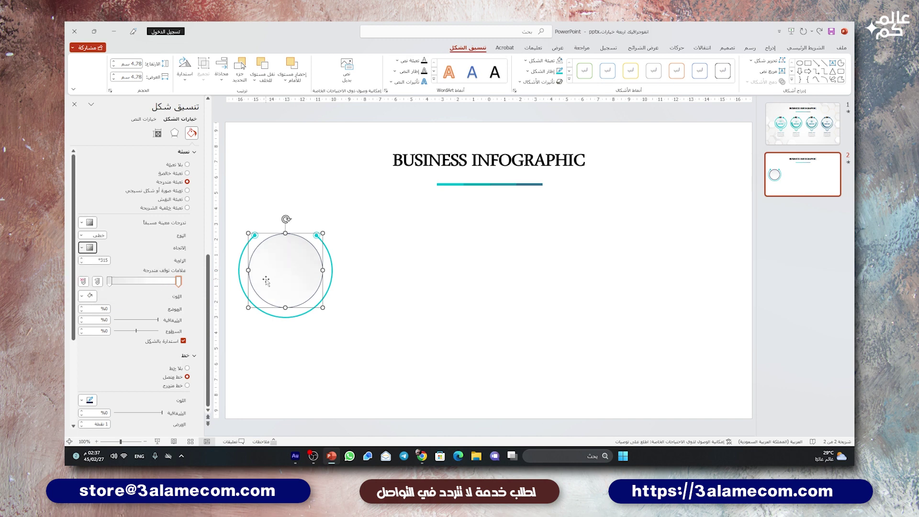
Switch the circle's outline to a gradient line.
{"action": "scroll", "coordinate": [138, 365], "scroll_direction": "down", "scroll_amount": 1}
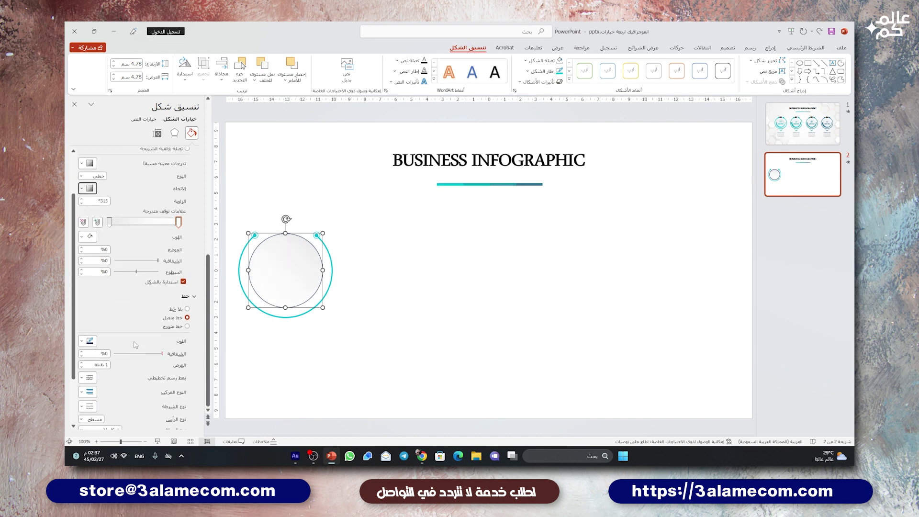
{"action": "scroll", "coordinate": [136, 345], "scroll_direction": "down", "scroll_amount": 2}
{"action": "left_click", "coordinate": [177, 287]}
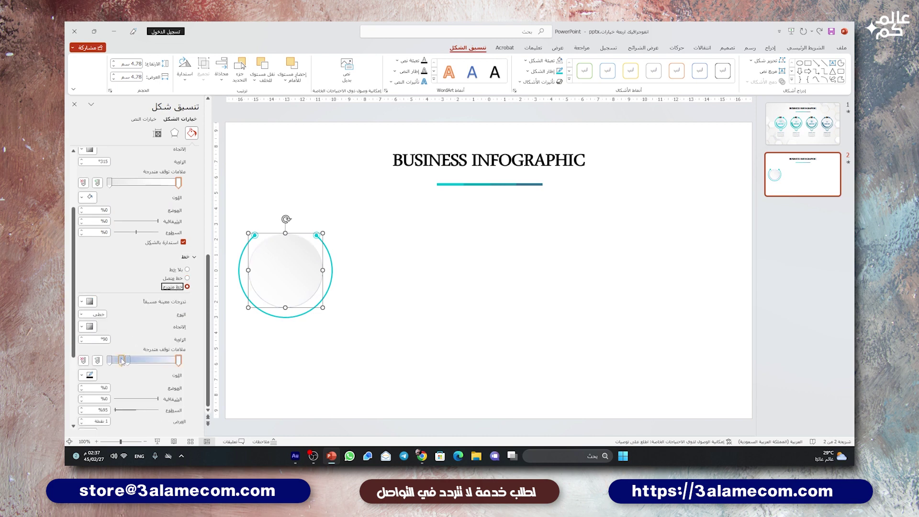
Cut the circle's outline gradient to two pale grey stops and set the line width to 1.5 pt.
{"action": "mouse_move", "coordinate": [121, 360]}
{"action": "left_mouse_down"}
{"action": "mouse_move", "coordinate": [130, 376]}
{"action": "mouse_move", "coordinate": [111, 376]}
{"action": "left_mouse_up"}
{"action": "left_click", "coordinate": [90, 375]}
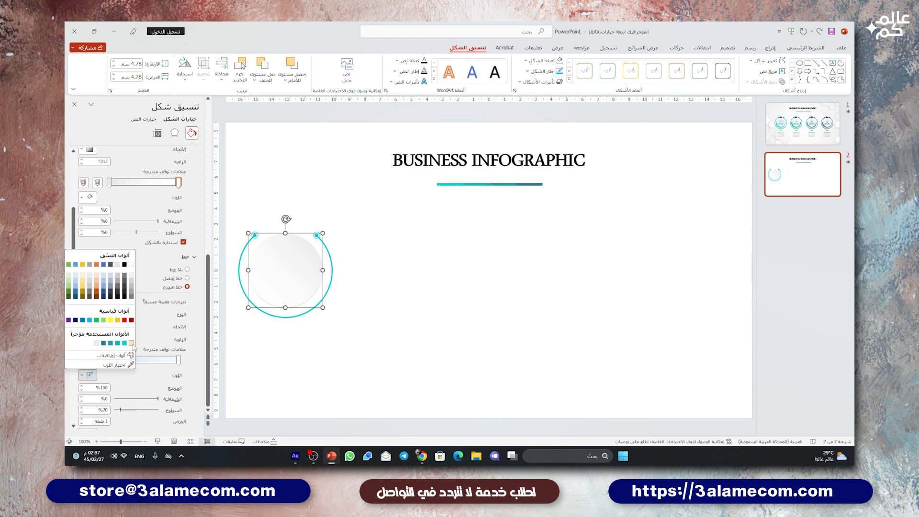
{"action": "left_click", "coordinate": [131, 342]}
{"action": "left_click", "coordinate": [178, 360]}
{"action": "left_click", "coordinate": [90, 375]}
{"action": "left_click", "coordinate": [131, 265]}
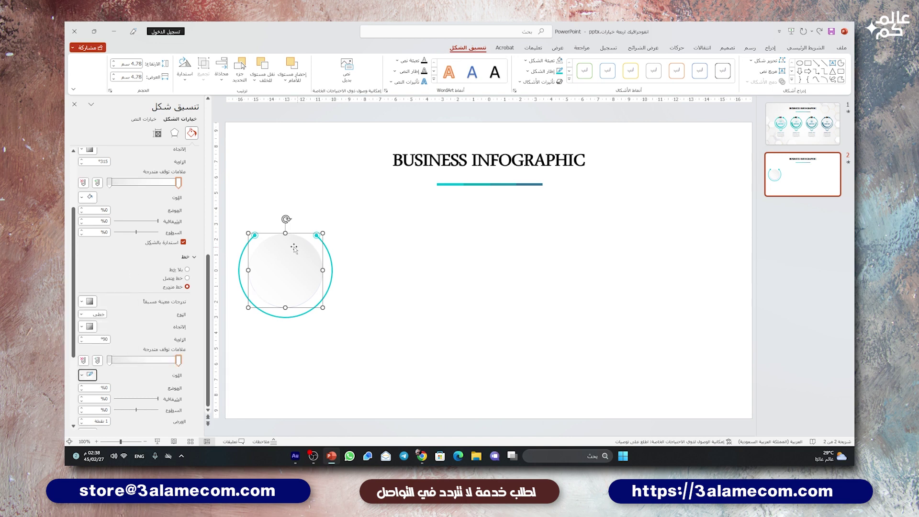
{"action": "scroll", "coordinate": [160, 384], "scroll_direction": "down", "scroll_amount": 2}
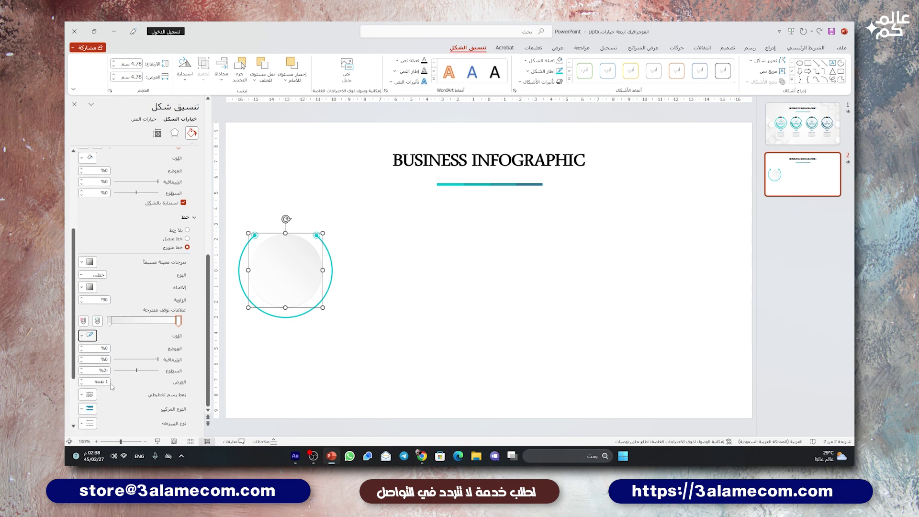
{"action": "double_click", "coordinate": [82, 379]}
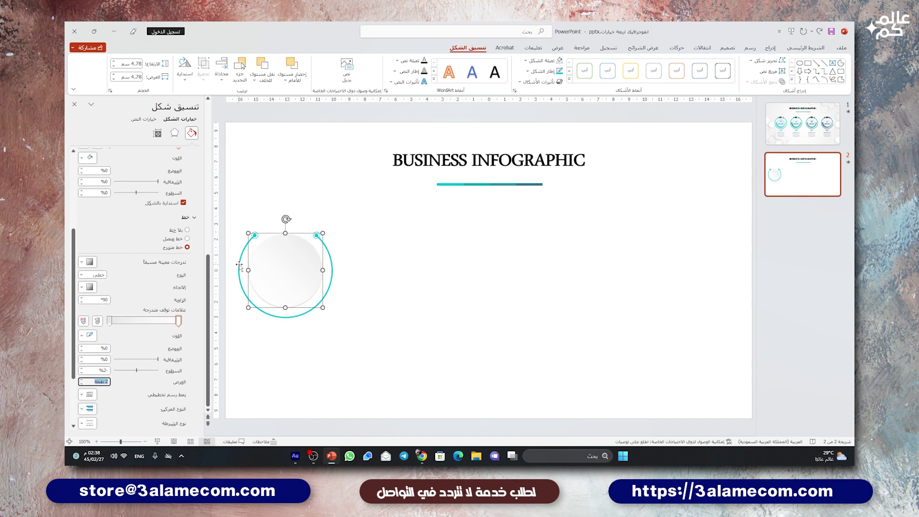
{"action": "left_click", "coordinate": [174, 132]}
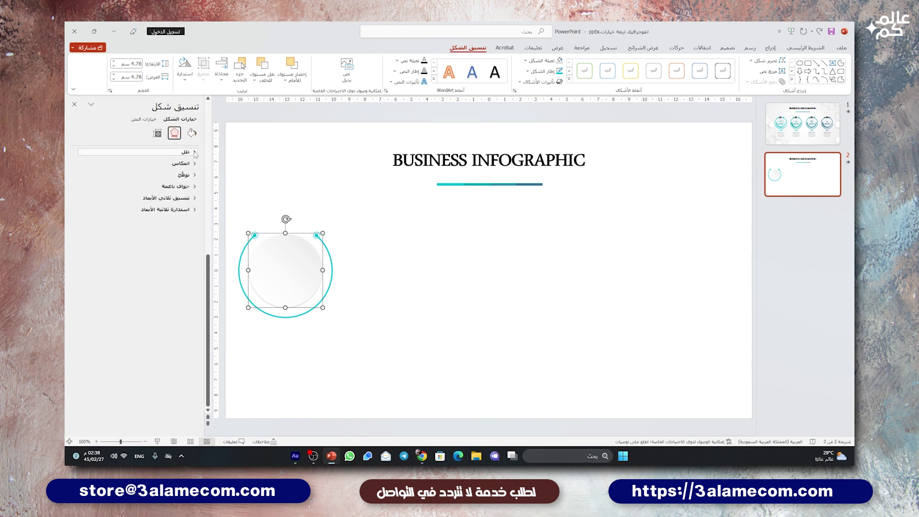
Give the centre circle an outer shadow: 51% transparency, 17 pt blur, 135° angle, 3 pt distance.
{"action": "left_click", "coordinate": [103, 152]}
{"action": "left_click", "coordinate": [88, 163]}
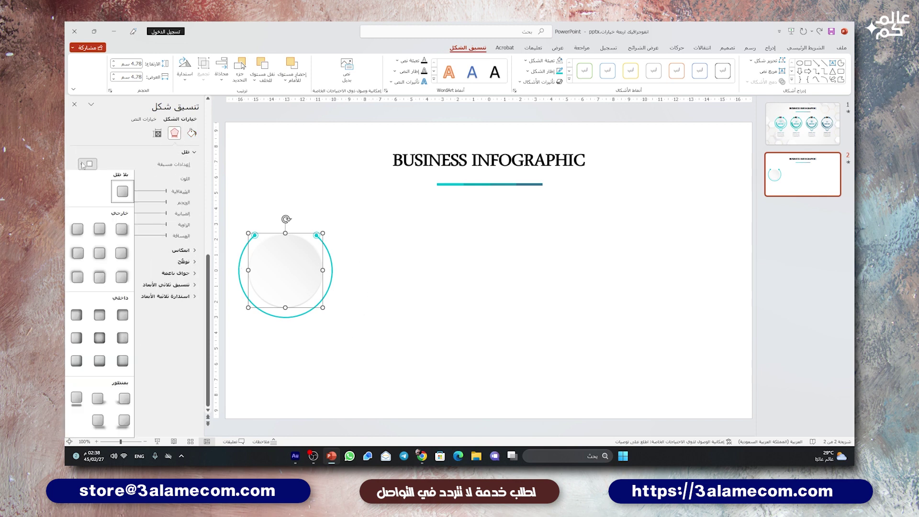
{"action": "left_click", "coordinate": [77, 230]}
{"action": "left_click_drag", "start_coordinate": [165, 213], "coordinate": [139, 193]}
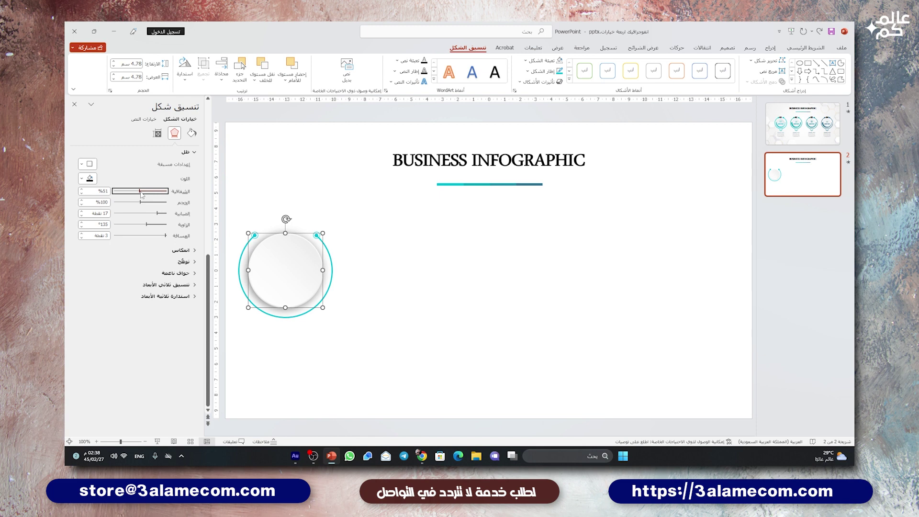
{"action": "triple_click", "coordinate": [82, 234]}
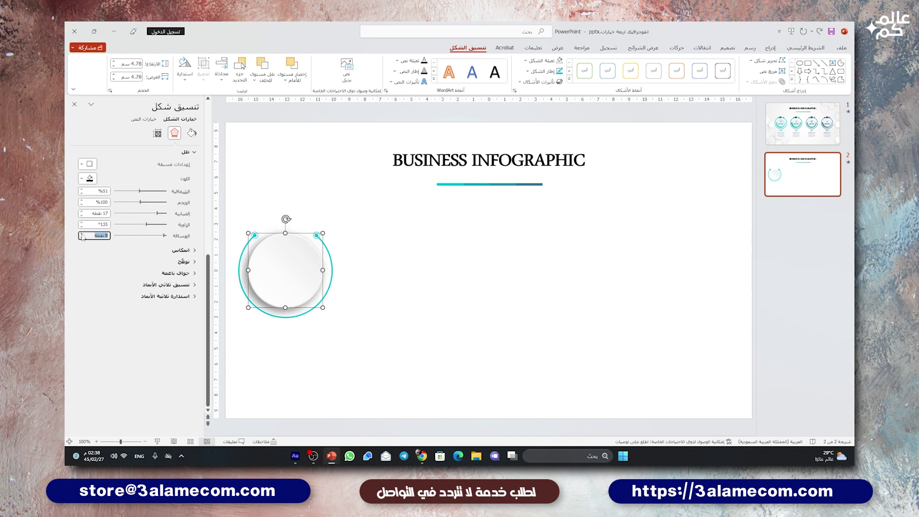
{"action": "left_click", "coordinate": [387, 279]}
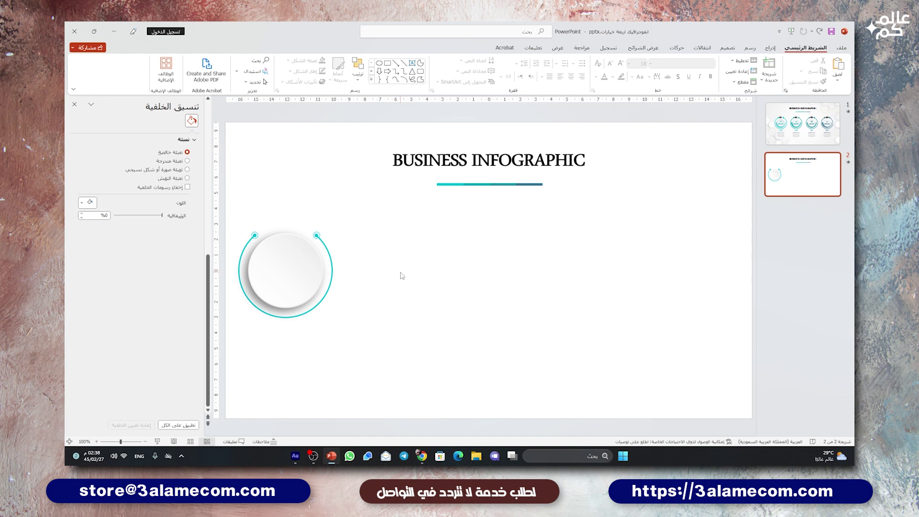
Draw a new circle near the slide centre and remove its outline.
{"action": "left_click", "coordinate": [770, 48]}
{"action": "left_click", "coordinate": [713, 72]}
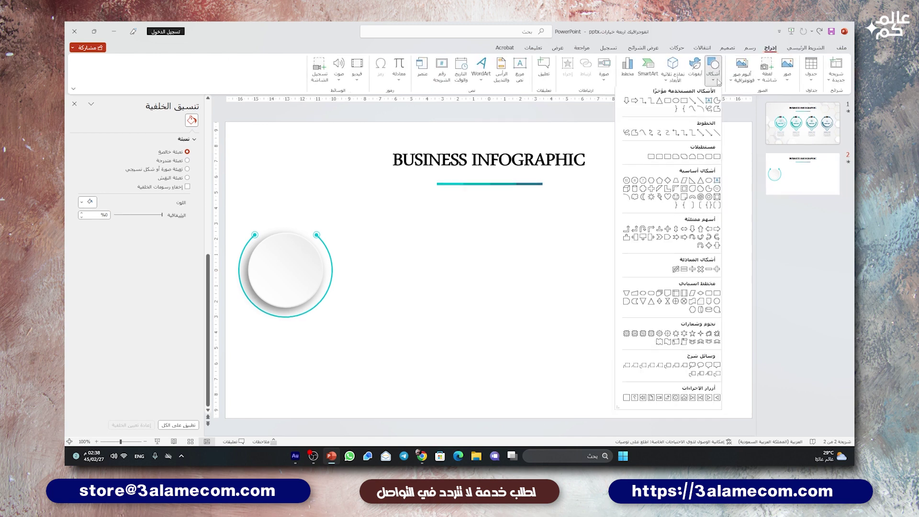
{"action": "left_click", "coordinate": [675, 104]}
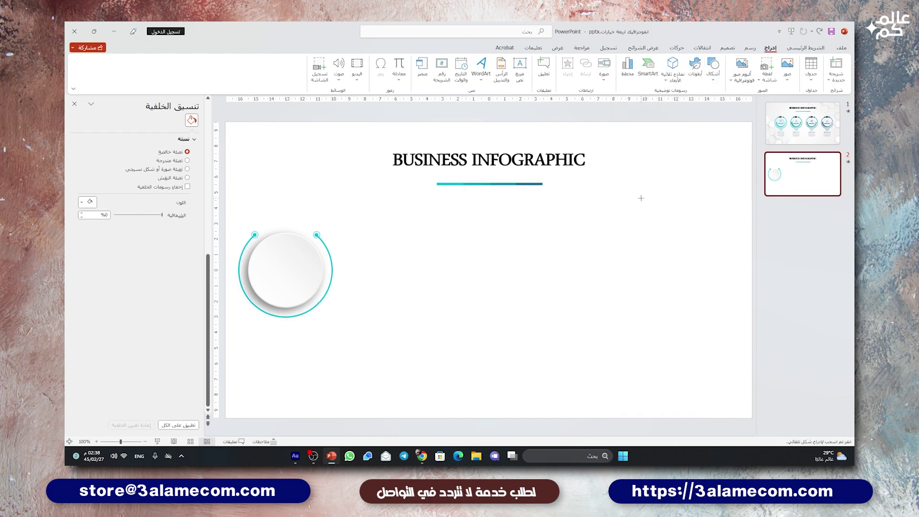
{"action": "left_click_drag", "start_coordinate": [644, 195], "coordinate": [544, 295]}
{"action": "left_click_drag", "start_coordinate": [595, 234], "coordinate": [504, 279]}
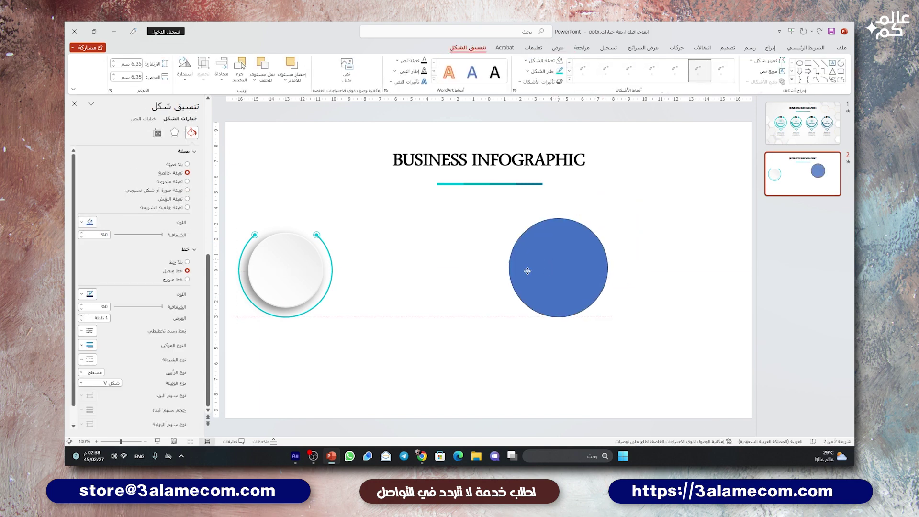
{"action": "left_click", "coordinate": [528, 71]}
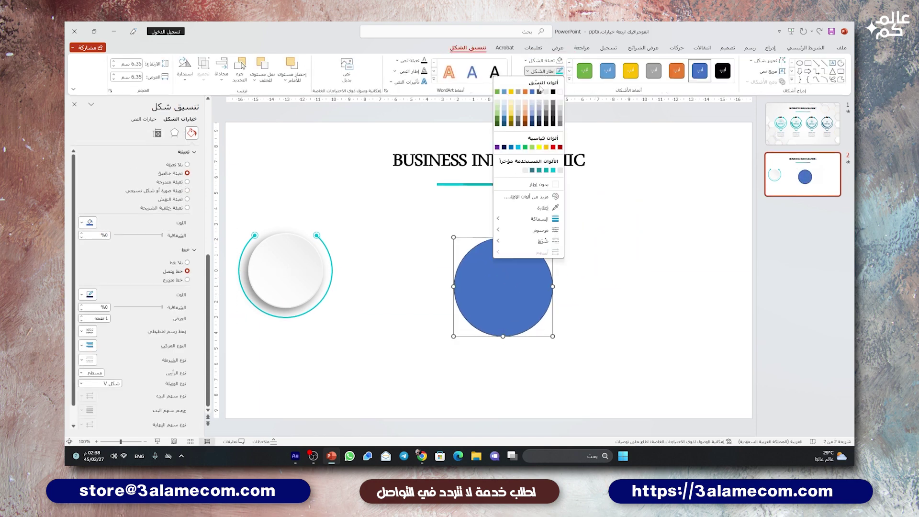
{"action": "left_click", "coordinate": [535, 187]}
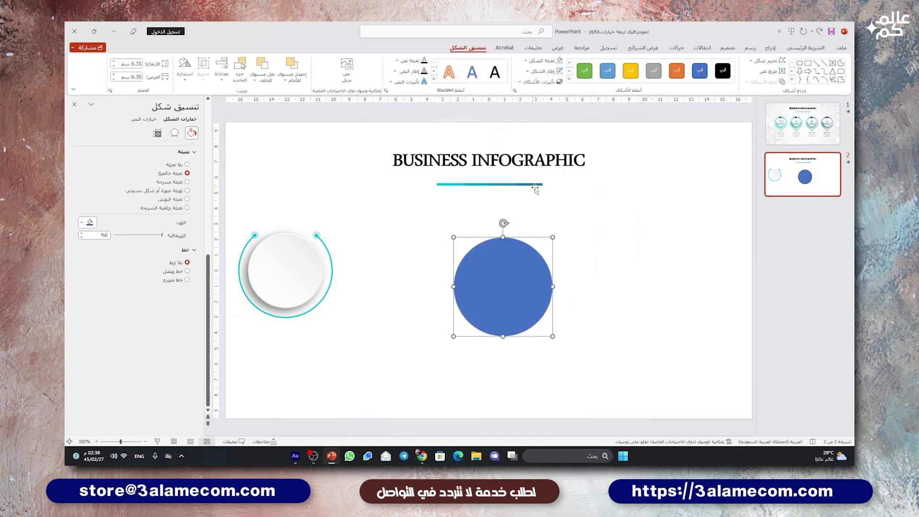
Fill the circle with the ring's teal using the eyedropper, then draw a rectangle over its top half.
{"action": "left_click", "coordinate": [546, 60]}
{"action": "left_click", "coordinate": [542, 197]}
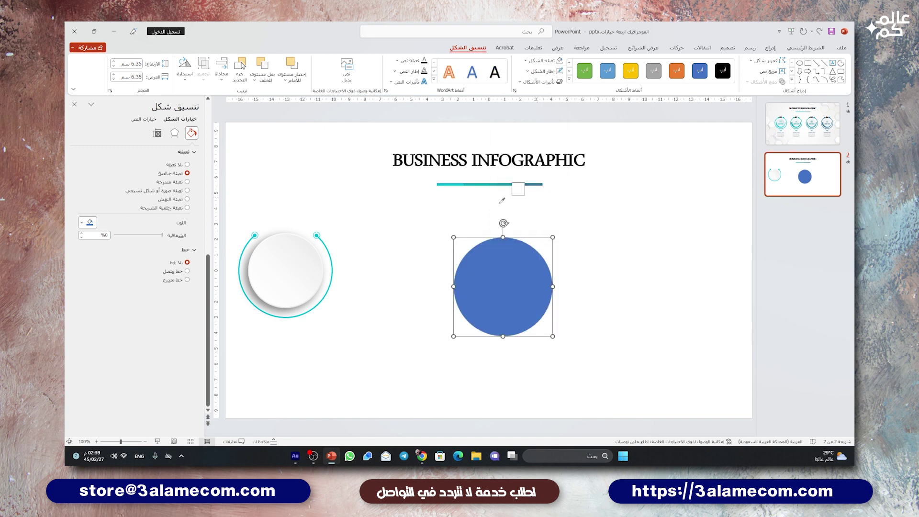
{"action": "left_click", "coordinate": [447, 184]}
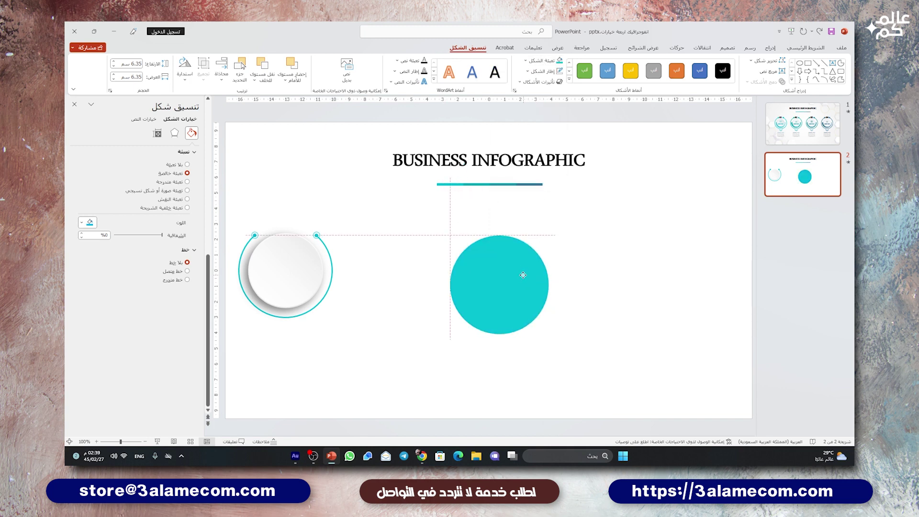
{"action": "left_click_drag", "start_coordinate": [528, 278], "coordinate": [524, 276]}
{"action": "left_click", "coordinate": [808, 63]}
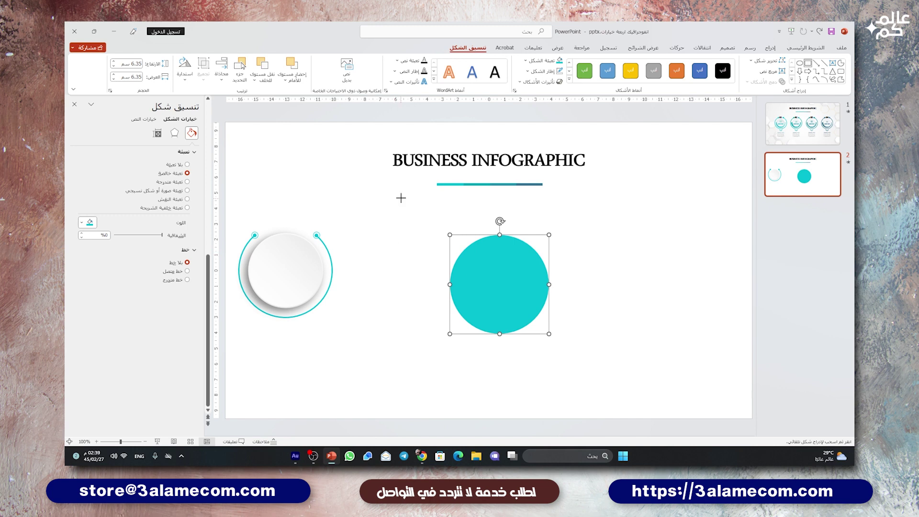
{"action": "mouse_move", "coordinate": [401, 198]}
{"action": "left_mouse_down"}
{"action": "mouse_move", "coordinate": [572, 284]}
{"action": "mouse_move", "coordinate": [523, 299]}
{"action": "left_mouse_up"}
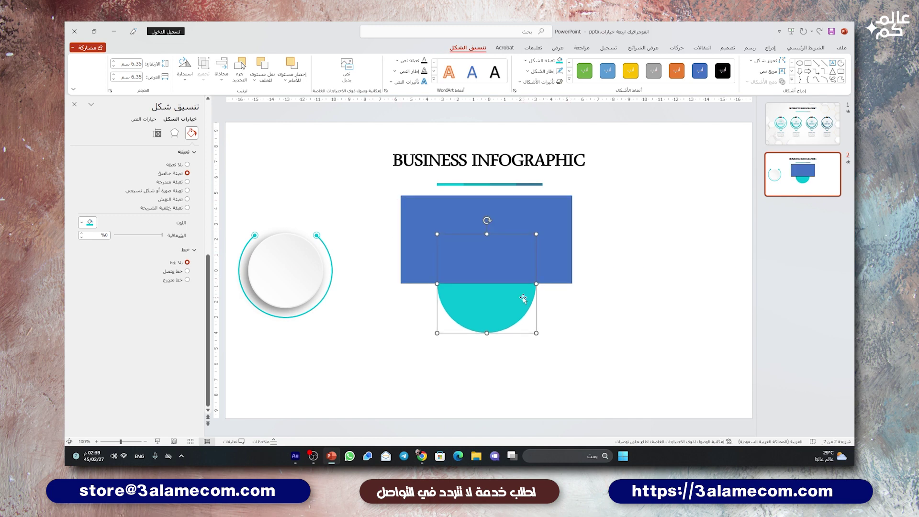
Subtract the rectangle from the teal circle to leave a half-circle.
{"action": "left_click", "coordinate": [550, 268]}
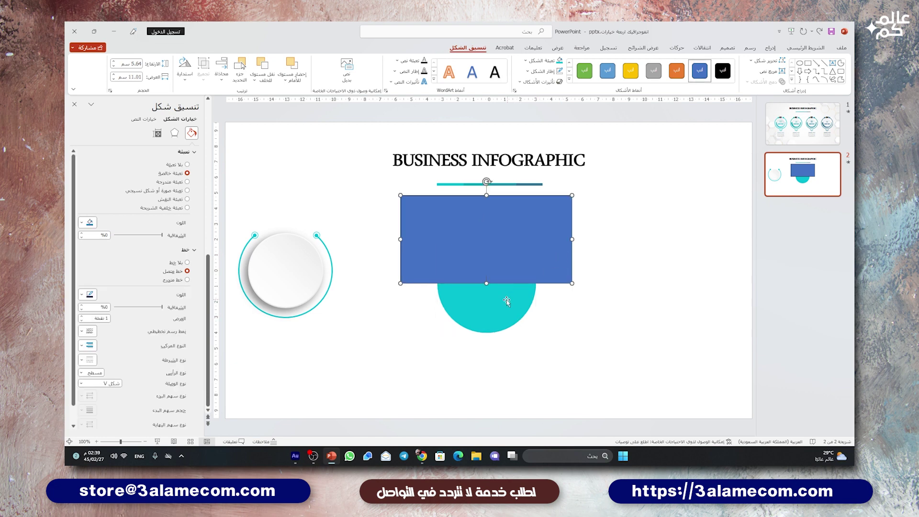
{"action": "left_click", "coordinate": [507, 301]}
{"action": "left_click", "coordinate": [546, 251], "text": "shift"}
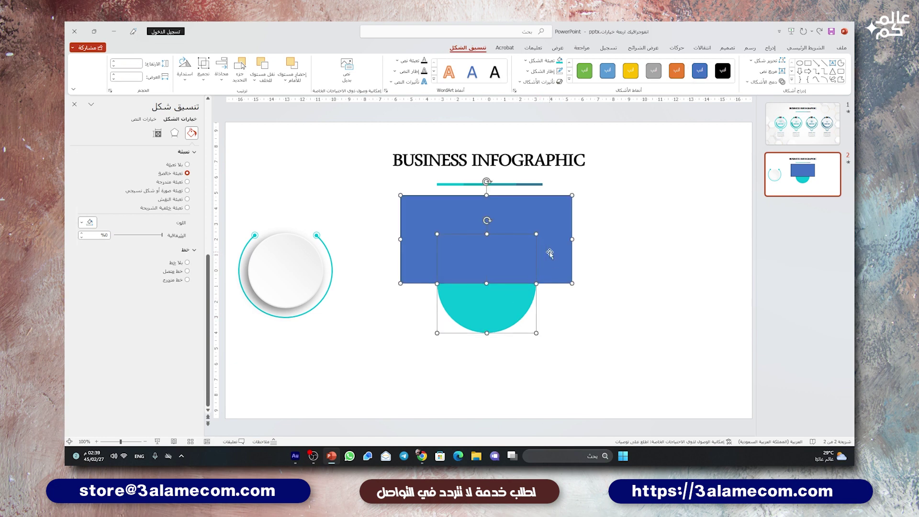
{"action": "left_click", "coordinate": [764, 82]}
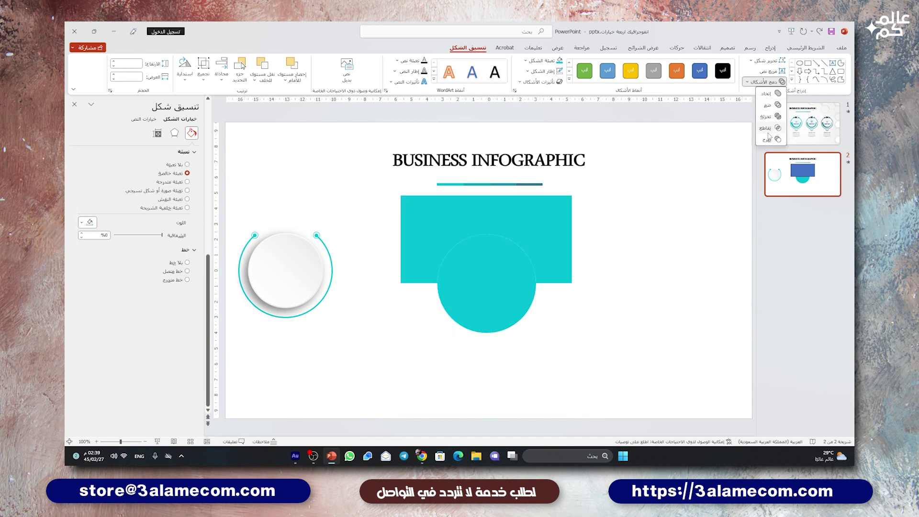
{"action": "left_click", "coordinate": [767, 139]}
Move the half-circle into the white circle, send it backward and resize it into a teal band.
{"action": "mouse_move", "coordinate": [491, 325]}
{"action": "left_mouse_down"}
{"action": "mouse_move", "coordinate": [300, 289]}
{"action": "mouse_move", "coordinate": [318, 282]}
{"action": "left_mouse_up"}
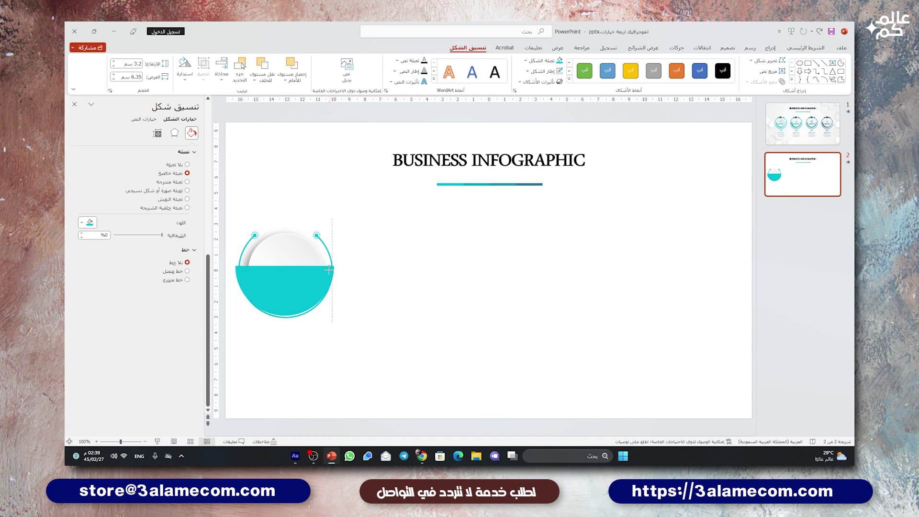
{"action": "left_click_drag", "start_coordinate": [334, 316], "coordinate": [326, 311]}
{"action": "left_click", "coordinate": [320, 282]}
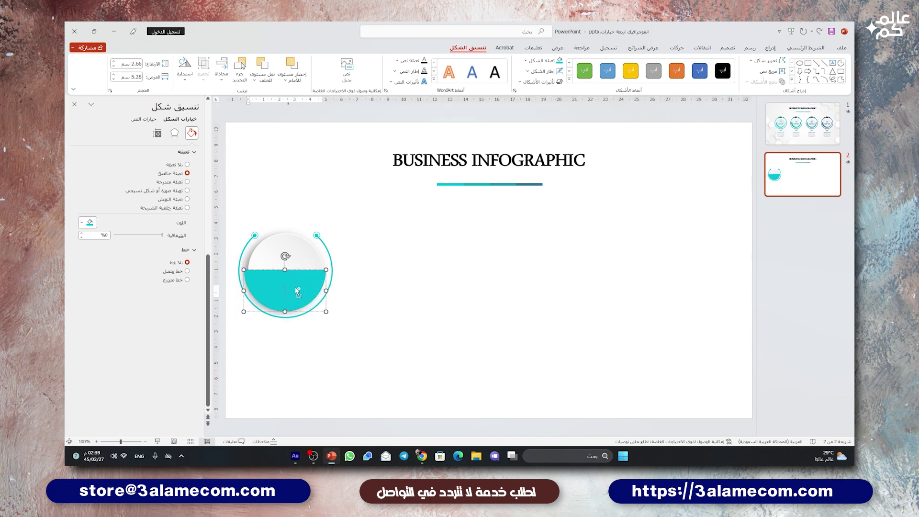
{"action": "scroll", "coordinate": [297, 292], "scroll_direction": "up", "scroll_amount": 5, "text": "ctrl"}
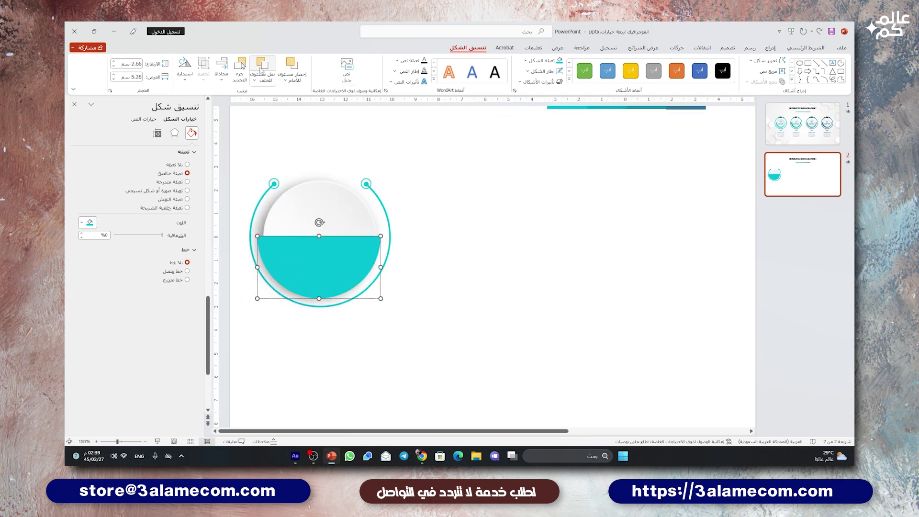
{"action": "left_click", "coordinate": [262, 65]}
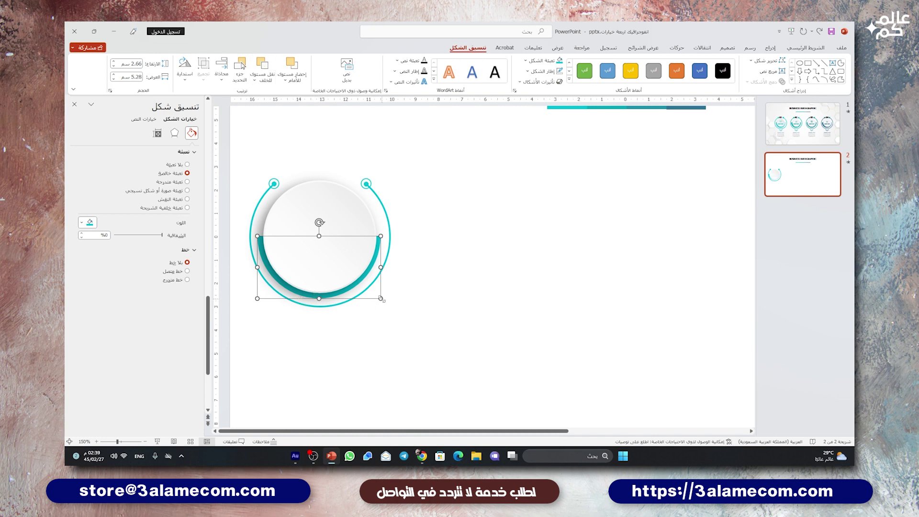
{"action": "left_click_drag", "start_coordinate": [253, 234], "coordinate": [384, 301]}
{"action": "left_click", "coordinate": [412, 277]}
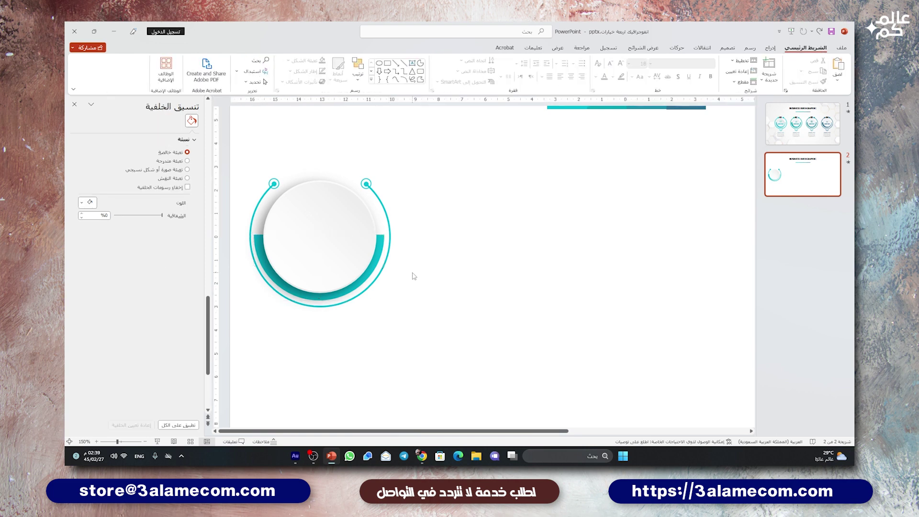
{"action": "scroll", "coordinate": [412, 277], "scroll_direction": "down", "scroll_amount": 5}
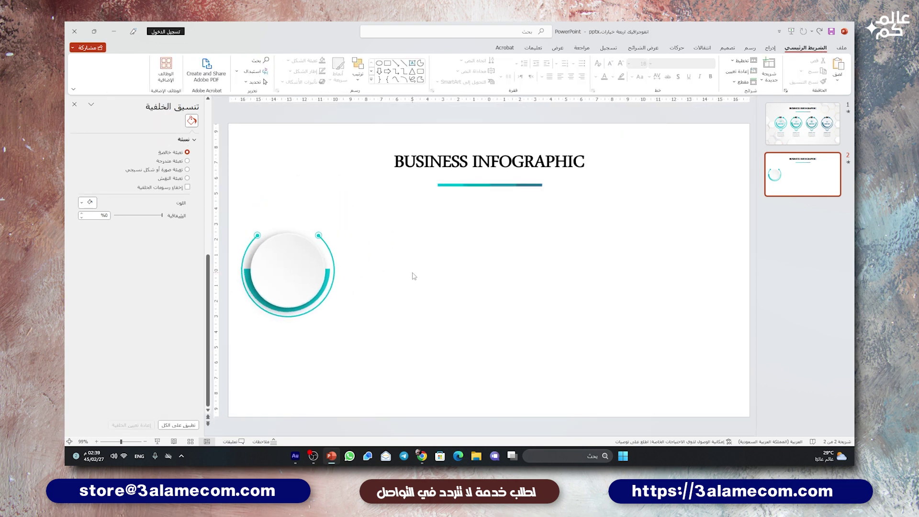
Draw an isosceles triangle and flip it vertically so it points down.
{"action": "left_click", "coordinate": [769, 48]}
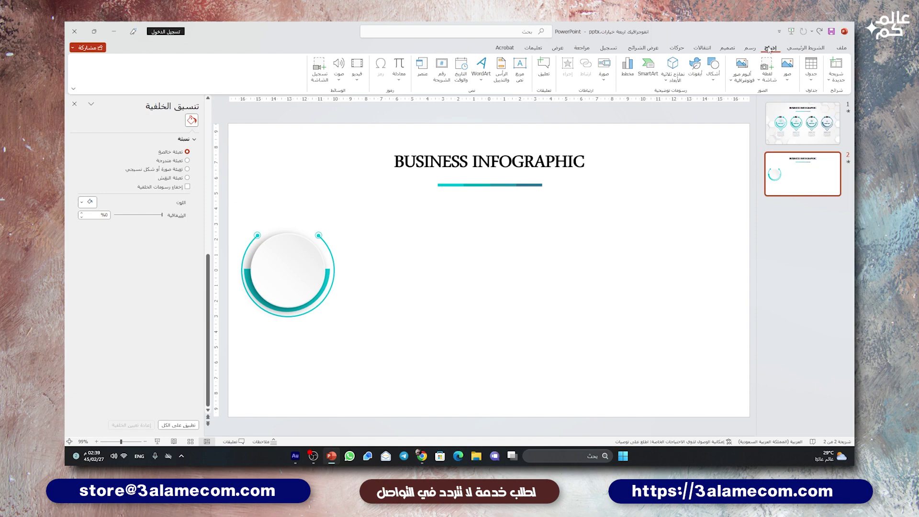
{"action": "left_click", "coordinate": [712, 67]}
{"action": "left_click", "coordinate": [700, 183]}
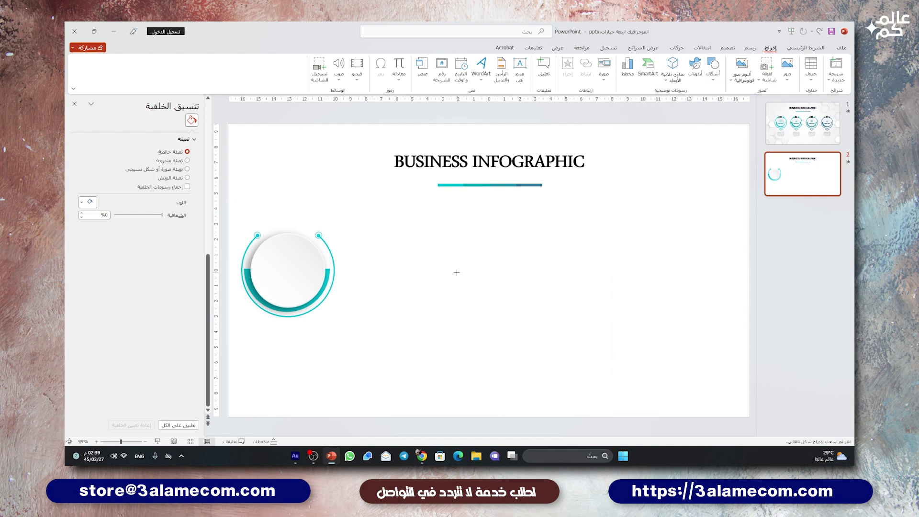
{"action": "left_click_drag", "start_coordinate": [522, 231], "coordinate": [405, 331]}
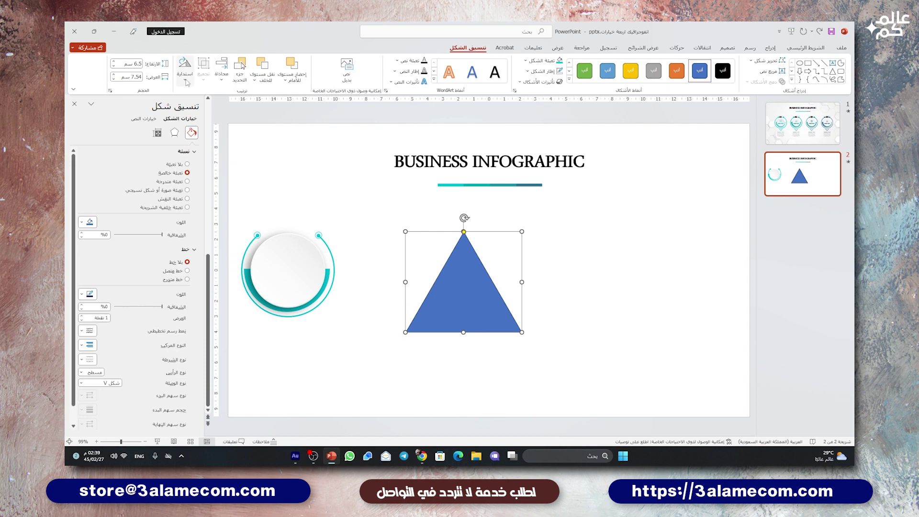
{"action": "left_click", "coordinate": [185, 67]}
{"action": "left_click", "coordinate": [169, 116]}
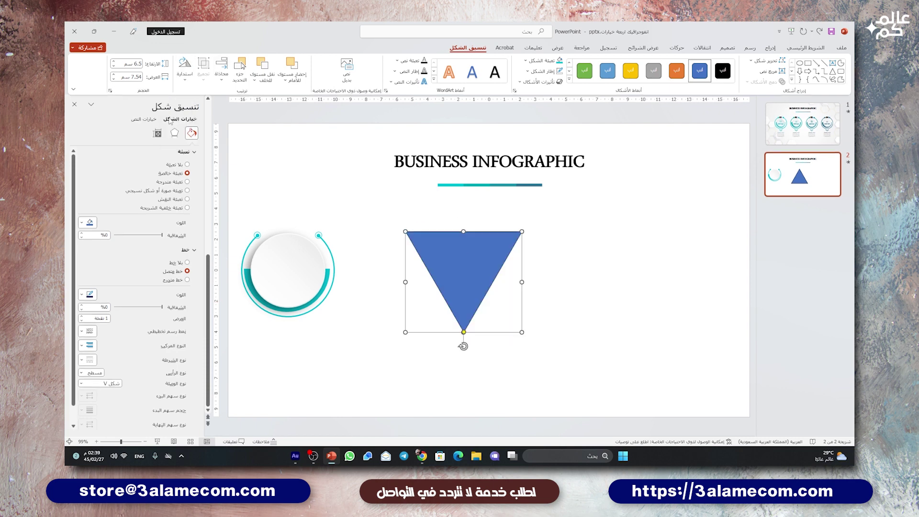
Resize the triangle to about 5.54 cm wide and place it beneath the ring circle.
{"action": "left_click_drag", "start_coordinate": [459, 277], "coordinate": [452, 289]}
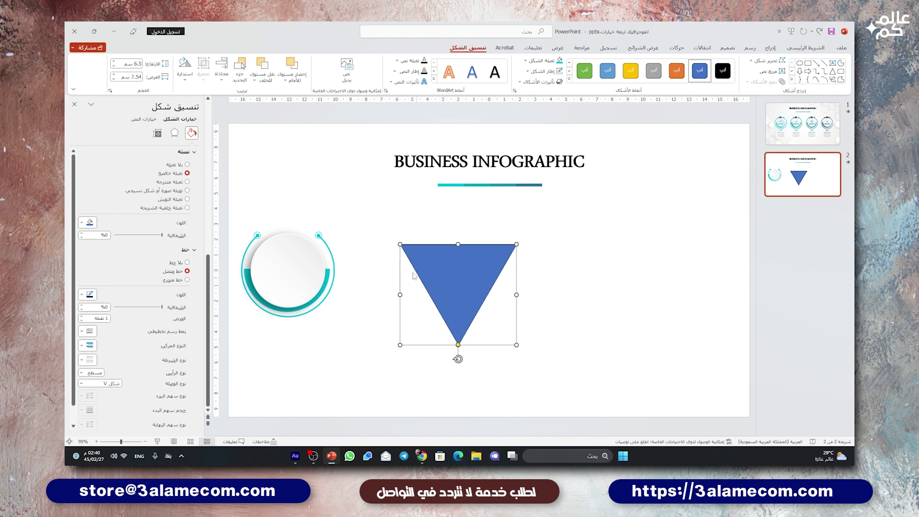
{"action": "left_click_drag", "start_coordinate": [515, 295], "coordinate": [576, 294]}
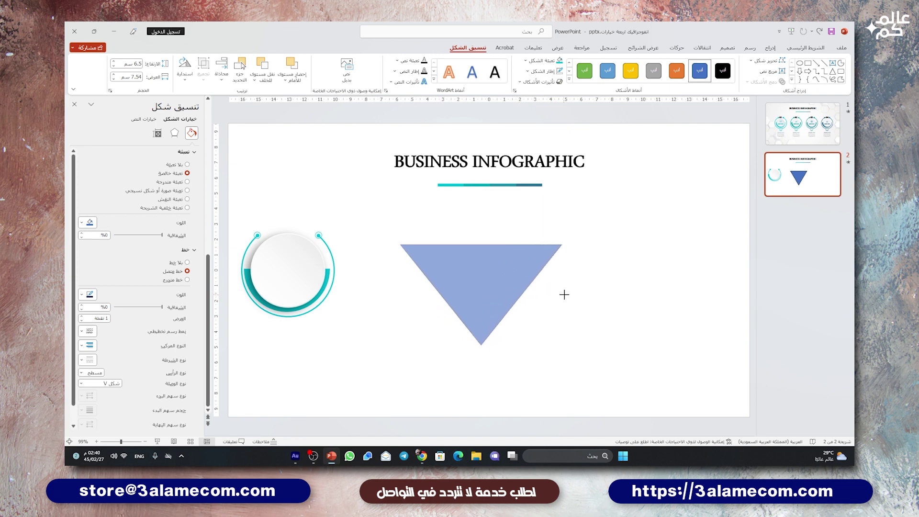
{"action": "mouse_move", "coordinate": [576, 345]}
{"action": "left_mouse_down"}
{"action": "mouse_move", "coordinate": [485, 269]}
{"action": "mouse_move", "coordinate": [284, 305]}
{"action": "mouse_move", "coordinate": [292, 345]}
{"action": "left_mouse_up"}
Make the triangle hollow with No Fill and a 1.5 pt teal outline.
{"action": "left_click", "coordinate": [551, 62]}
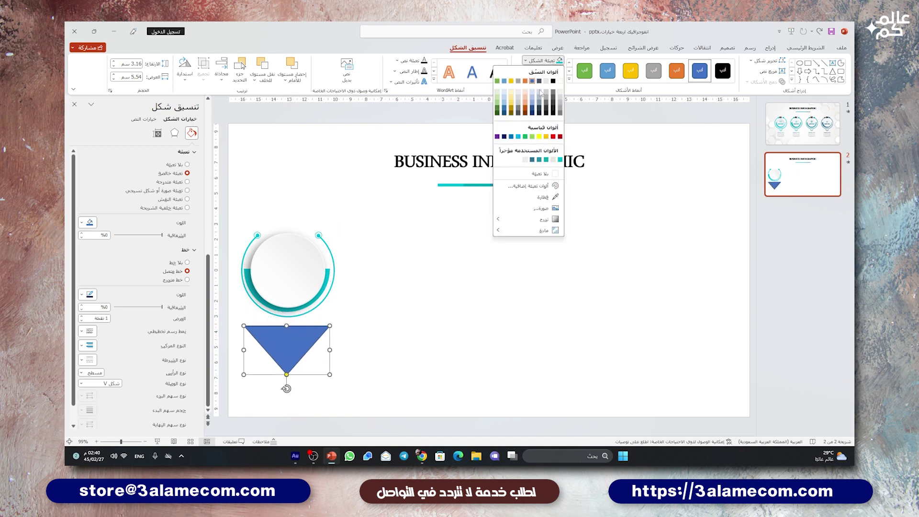
{"action": "left_click", "coordinate": [537, 172]}
{"action": "left_click", "coordinate": [545, 71]}
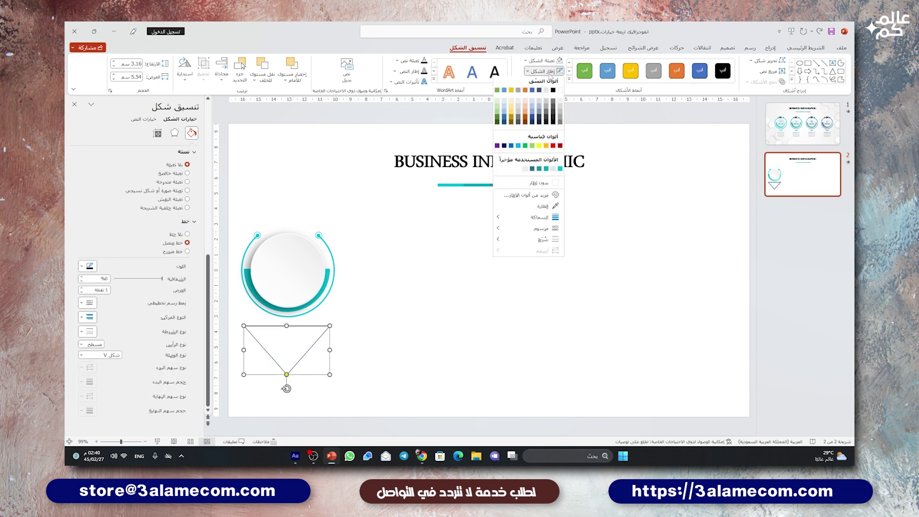
{"action": "left_click", "coordinate": [561, 168]}
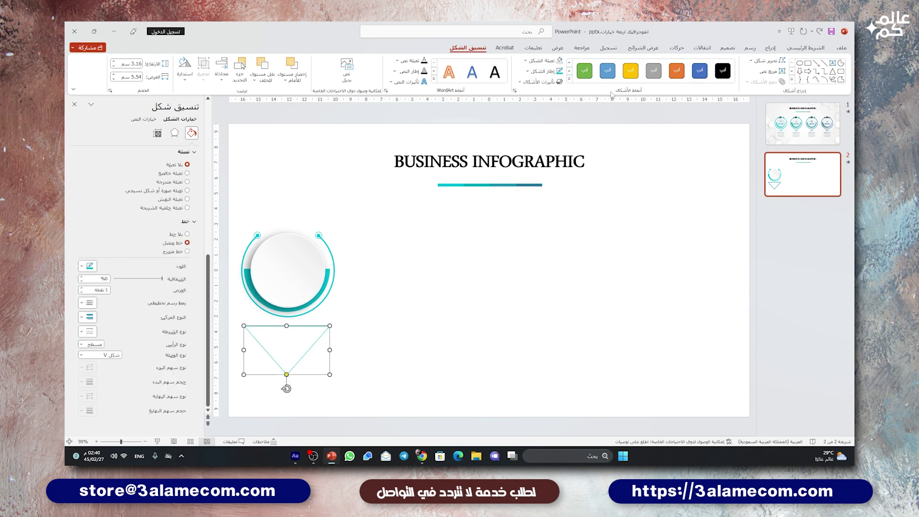
{"action": "left_click", "coordinate": [543, 71]}
{"action": "mouse_move", "coordinate": [535, 219]}
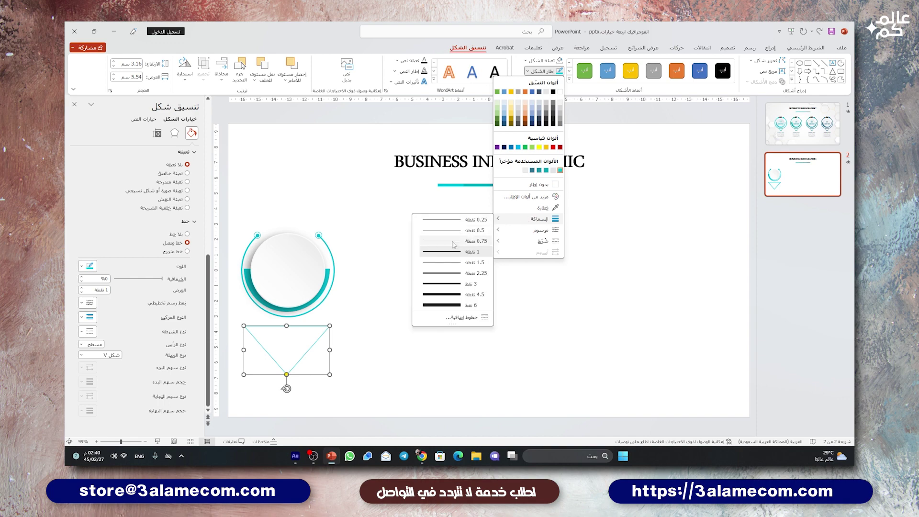
{"action": "left_click", "coordinate": [455, 263]}
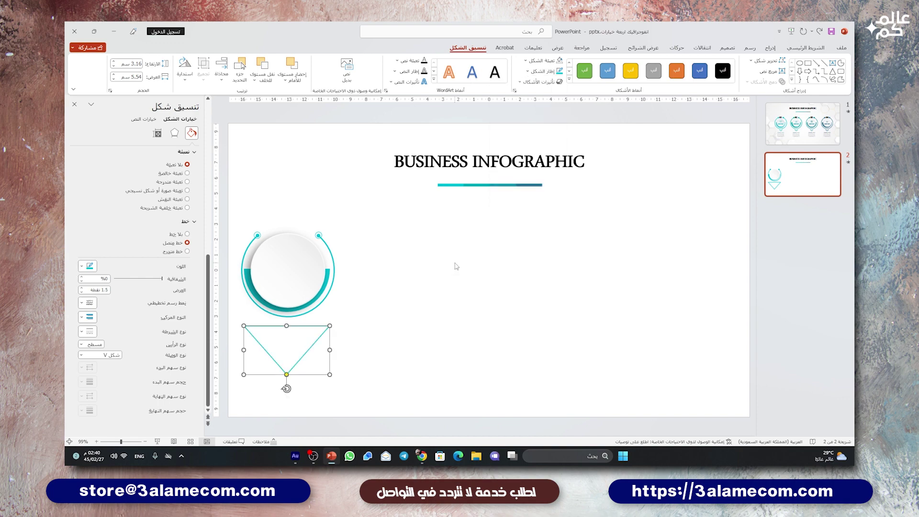
{"action": "left_click", "coordinate": [365, 342]}
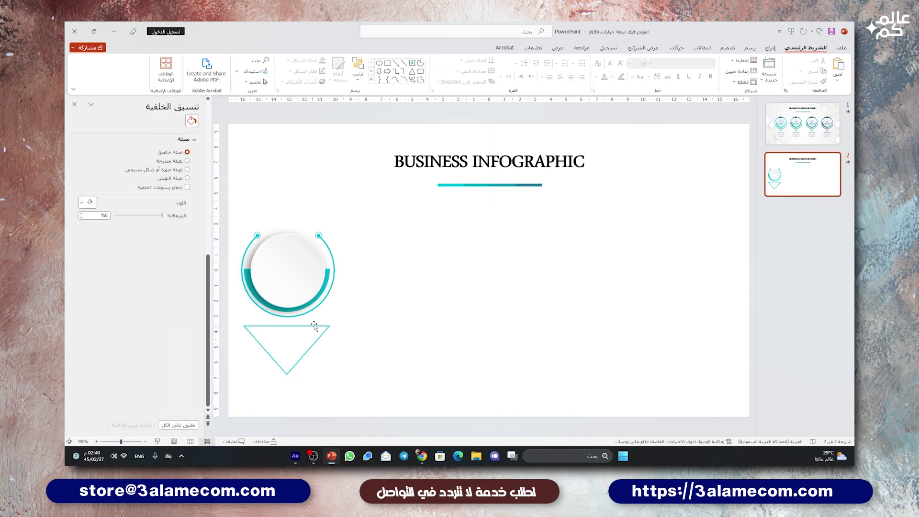
{"action": "left_click", "coordinate": [313, 325]}
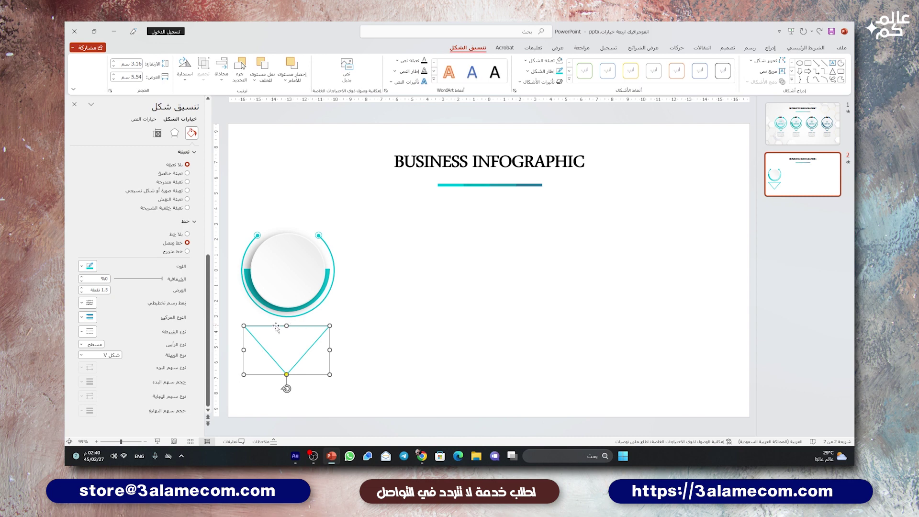
In Edit Points, add a point mid-way along the triangle's top edge and open the path there.
{"action": "right_click", "coordinate": [300, 326]}
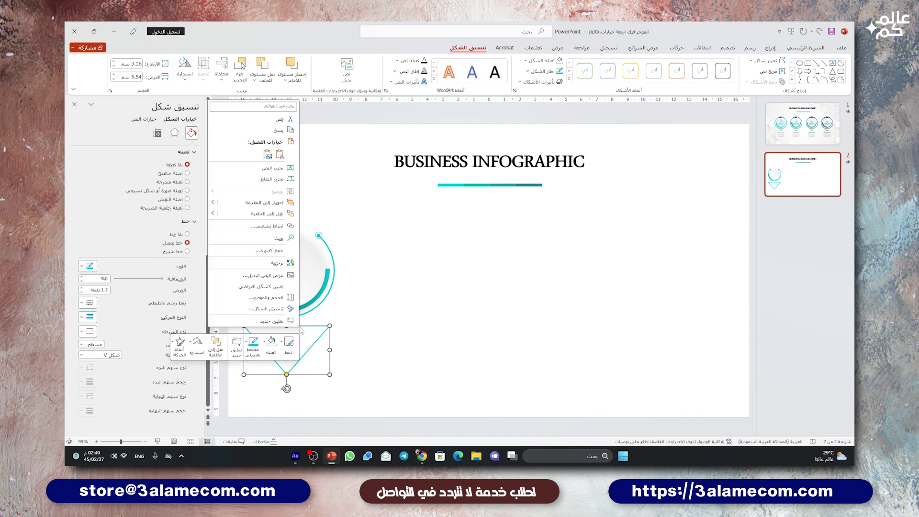
{"action": "left_click", "coordinate": [272, 179]}
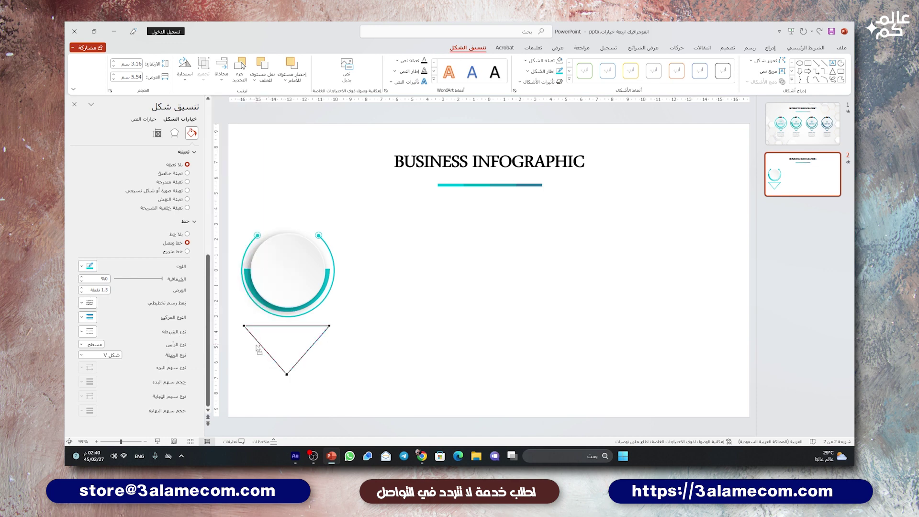
{"action": "scroll", "coordinate": [258, 349], "scroll_direction": "up", "scroll_amount": 5, "text": "ctrl"}
{"action": "scroll", "coordinate": [322, 262], "scroll_direction": "up", "scroll_amount": 5, "text": "ctrl"}
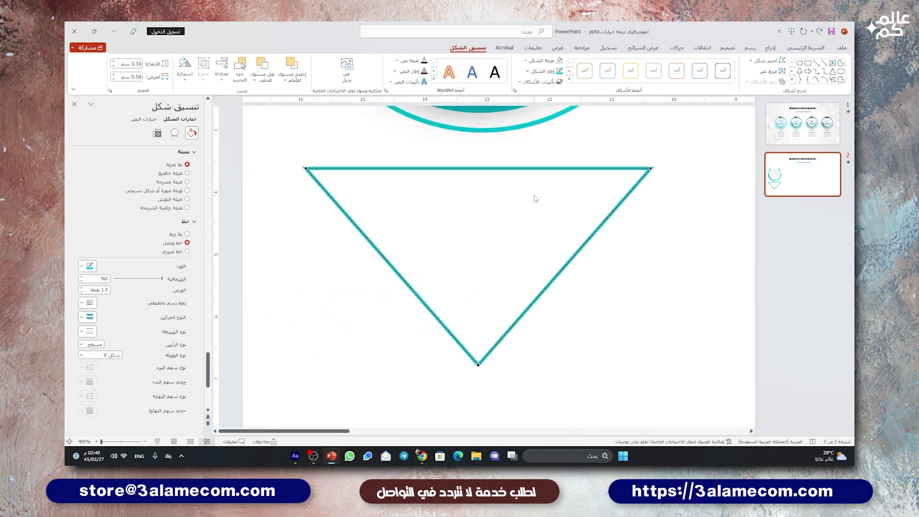
{"action": "right_click", "coordinate": [482, 168]}
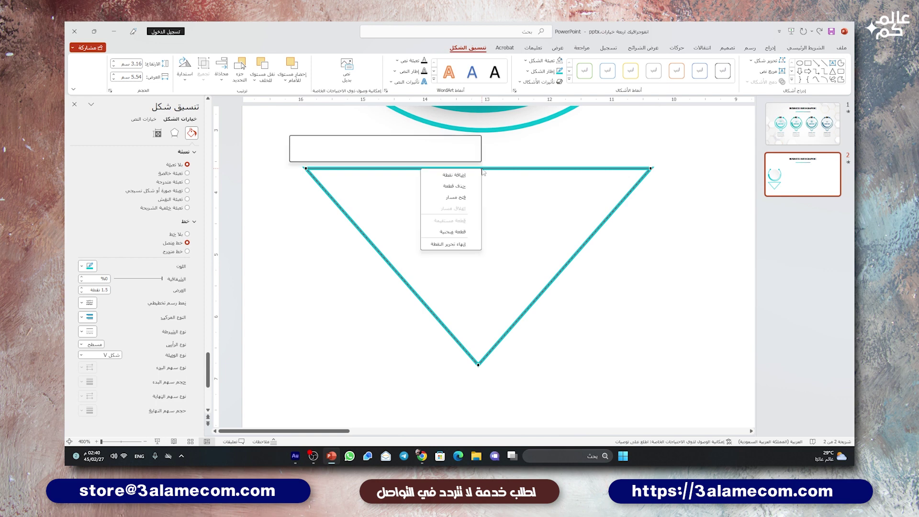
{"action": "left_click", "coordinate": [468, 178]}
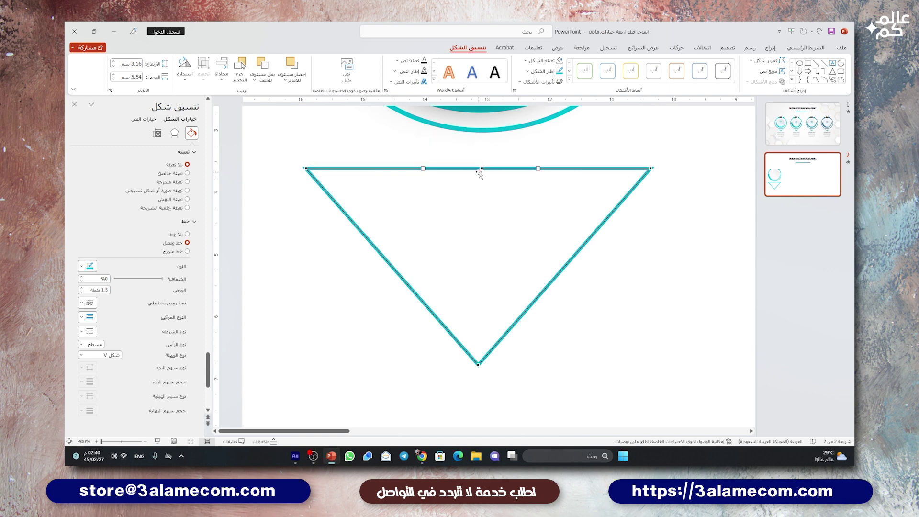
{"action": "right_click", "coordinate": [482, 168]}
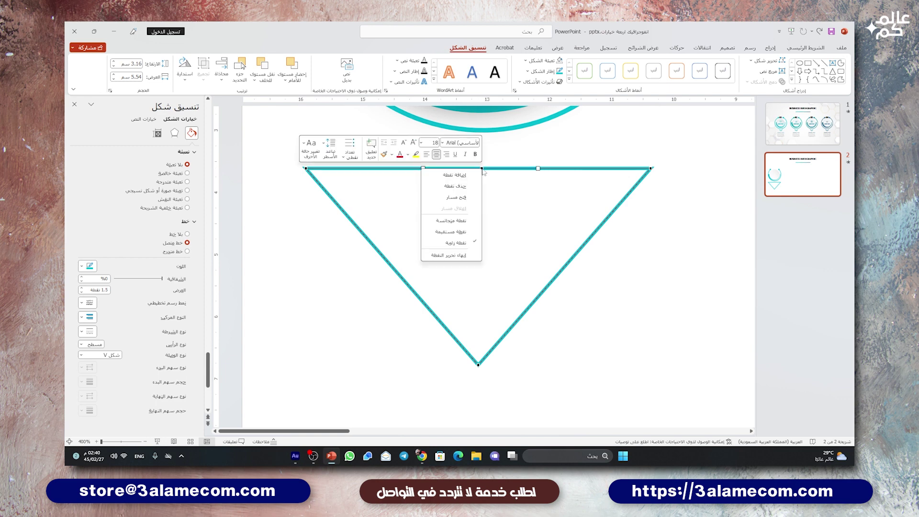
{"action": "left_click", "coordinate": [463, 200]}
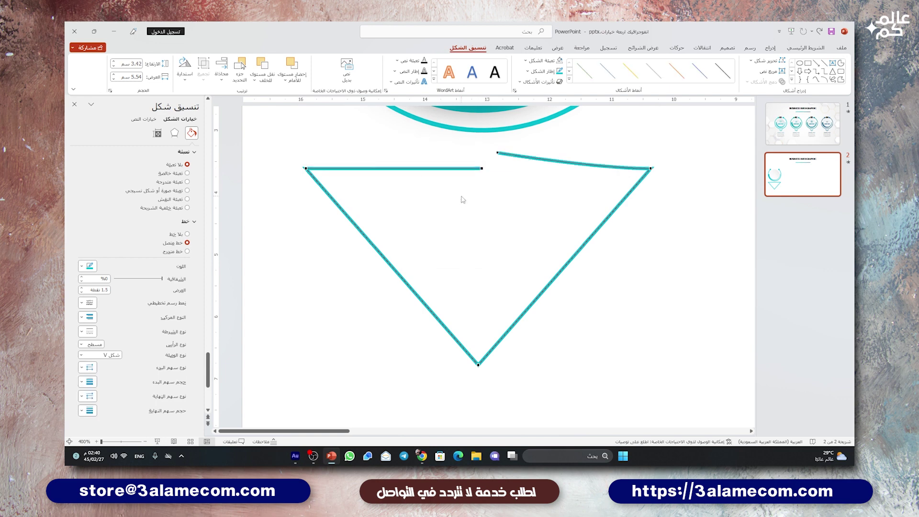
Delete both halves of the top edge, leaving an open teal V.
{"action": "right_click", "coordinate": [498, 153]}
{"action": "left_click", "coordinate": [478, 175]}
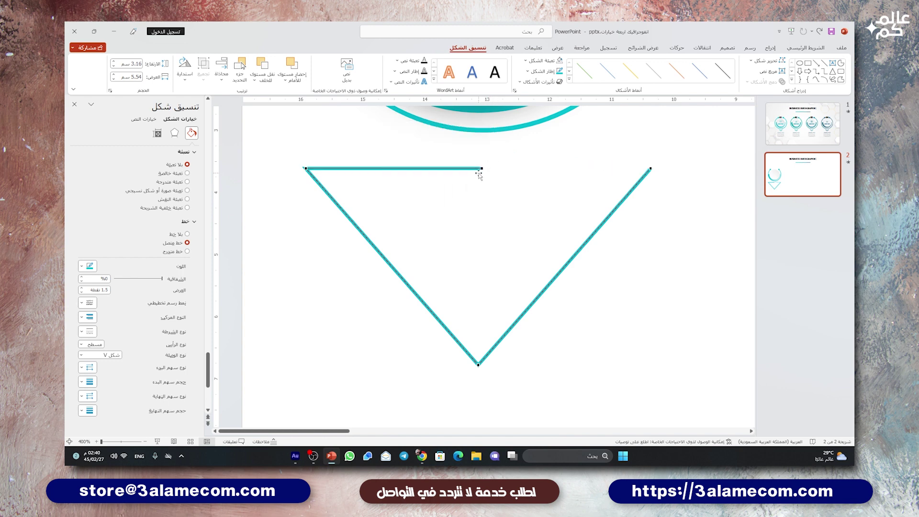
{"action": "right_click", "coordinate": [482, 168]}
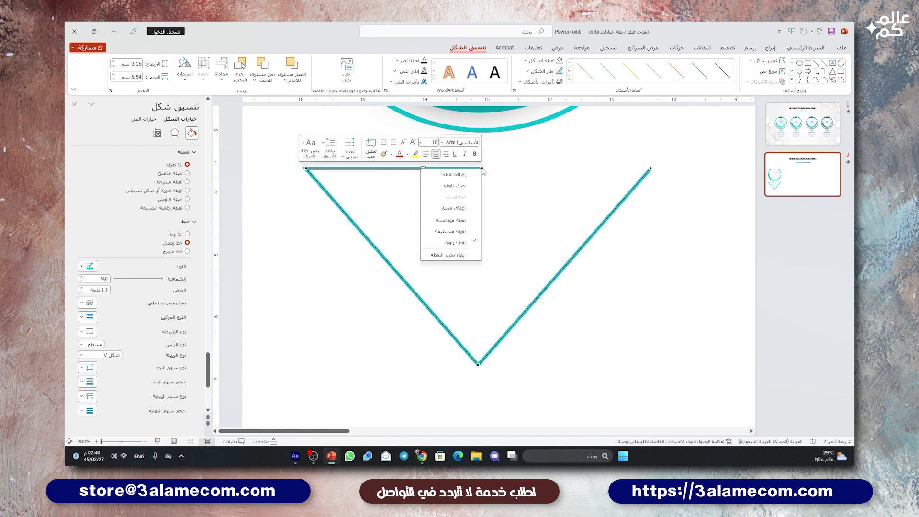
{"action": "left_click", "coordinate": [454, 186]}
{"action": "left_click", "coordinate": [275, 298]}
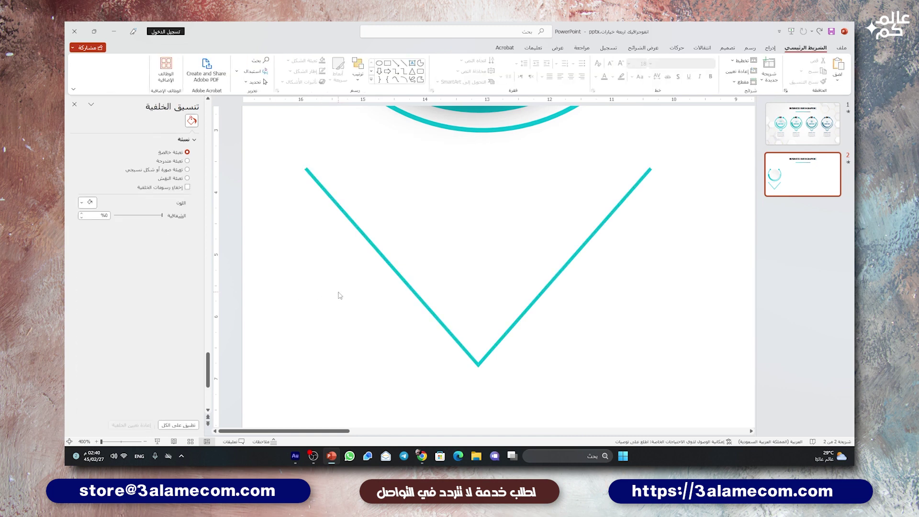
{"action": "scroll", "coordinate": [337, 296], "scroll_direction": "down", "scroll_amount": 5, "text": "ctrl"}
{"action": "left_click", "coordinate": [362, 305]}
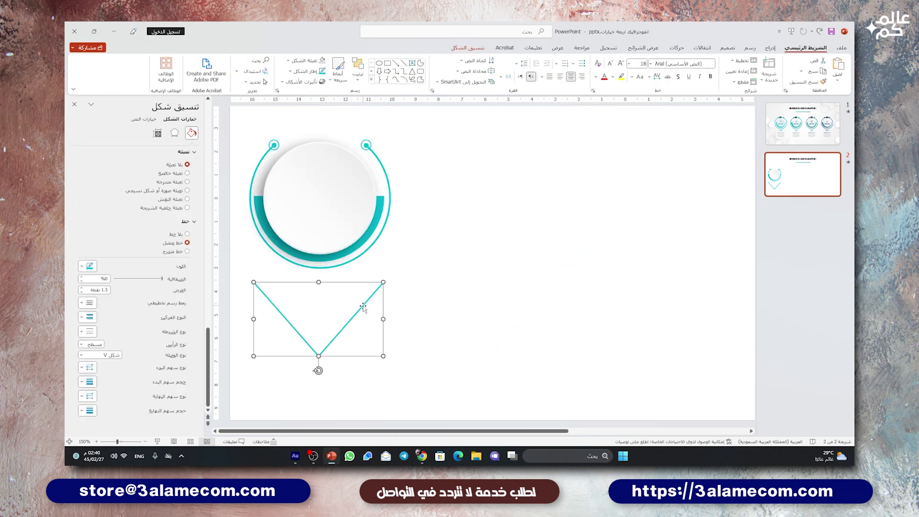
Make the V's lines 3 pt with a flat cap and bevel join, then shrink it.
{"action": "scroll", "coordinate": [365, 311], "scroll_direction": "down", "scroll_amount": 1, "text": "ctrl"}
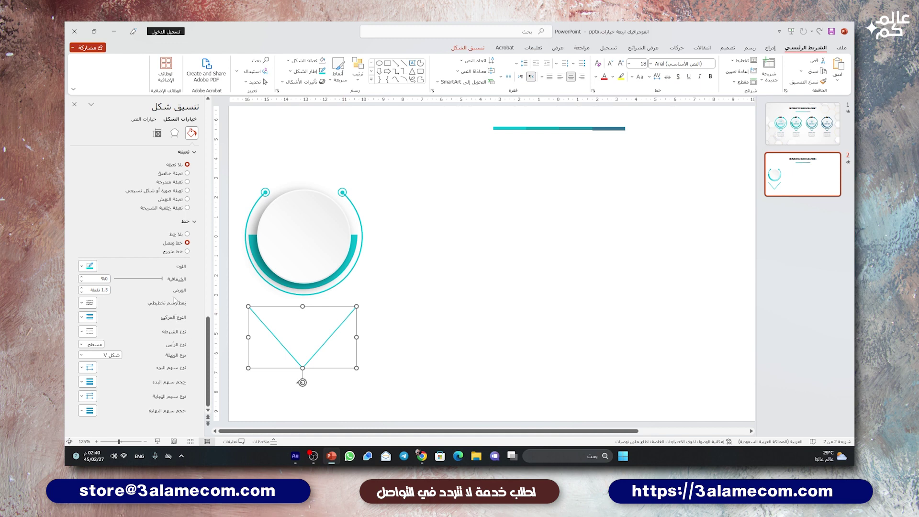
{"action": "left_click", "coordinate": [81, 287]}
{"action": "left_click", "coordinate": [82, 288]}
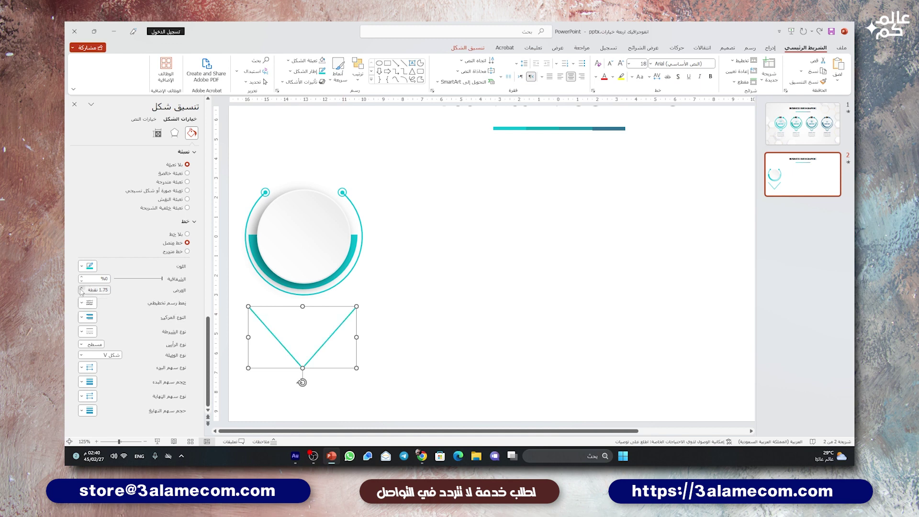
{"action": "left_click", "coordinate": [81, 287]}
{"action": "left_click", "coordinate": [81, 288]}
{"action": "left_click", "coordinate": [81, 288]}
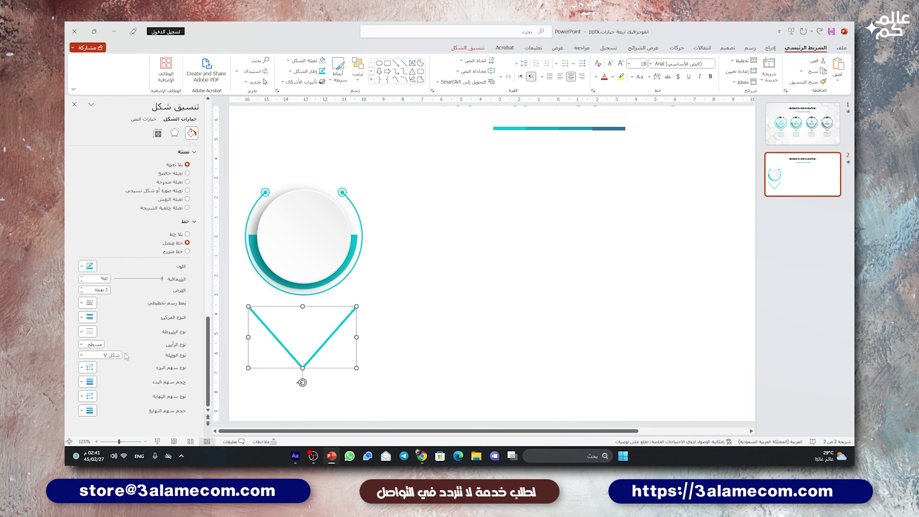
{"action": "left_click", "coordinate": [100, 345]}
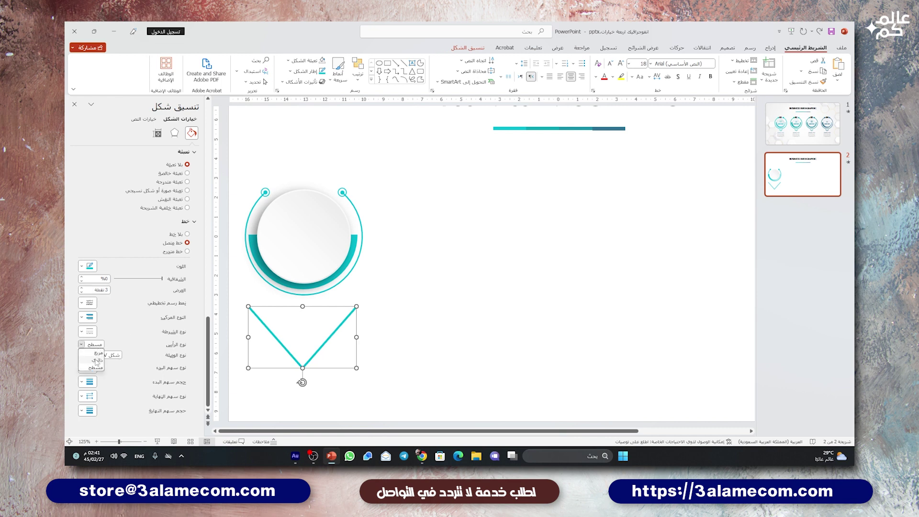
{"action": "left_click", "coordinate": [97, 367]}
{"action": "left_click", "coordinate": [103, 355]}
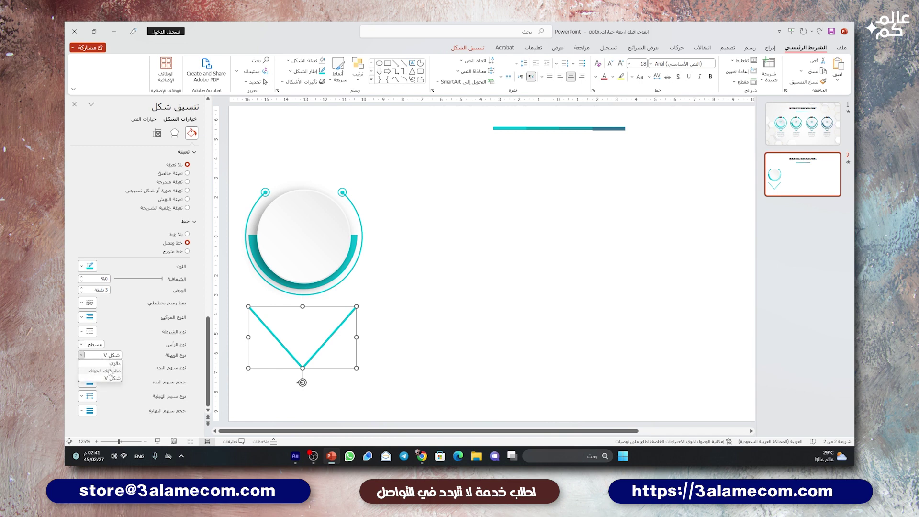
{"action": "left_click", "coordinate": [110, 371]}
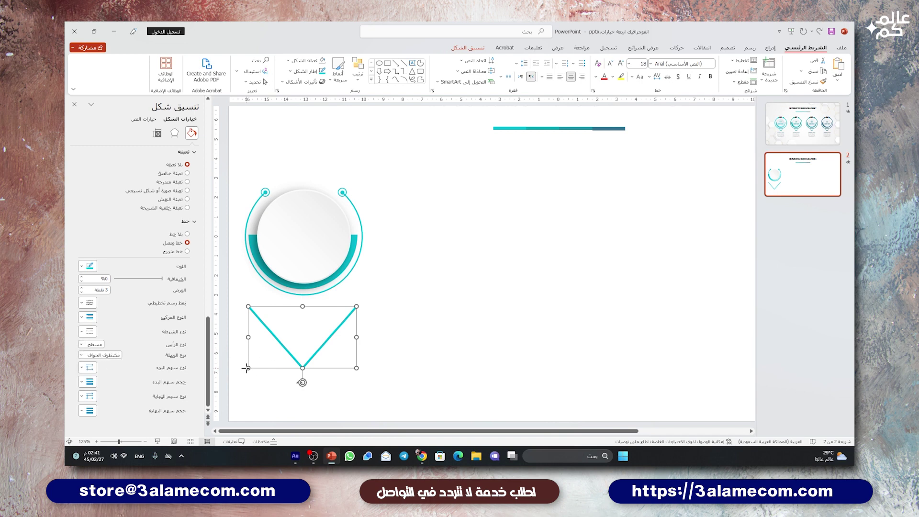
{"action": "mouse_move", "coordinate": [246, 368]}
{"action": "left_mouse_down"}
{"action": "mouse_move", "coordinate": [309, 333]}
{"action": "mouse_move", "coordinate": [312, 315]}
{"action": "left_mouse_up"}
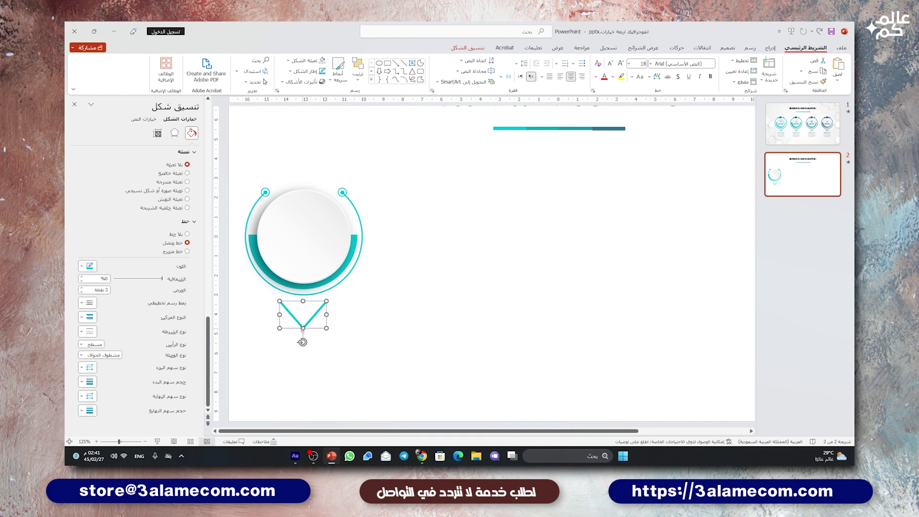
{"action": "scroll", "coordinate": [340, 314], "scroll_direction": "up", "scroll_amount": 5, "text": "ctrl"}
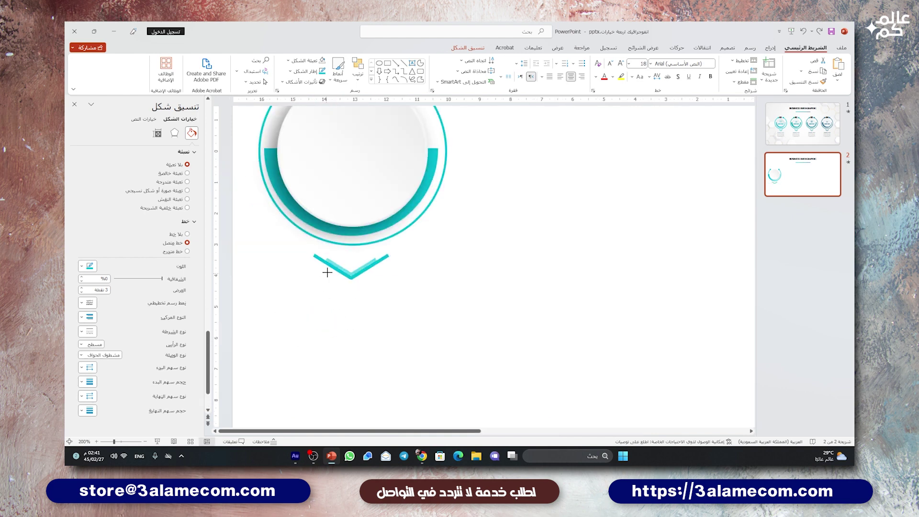
Shrink the V further into a small chevron.
{"action": "left_click_drag", "start_coordinate": [314, 279], "coordinate": [330, 273]}
{"action": "left_click", "coordinate": [374, 295]}
{"action": "scroll", "coordinate": [374, 295], "scroll_direction": "down", "scroll_amount": 3, "text": "ctrl"}
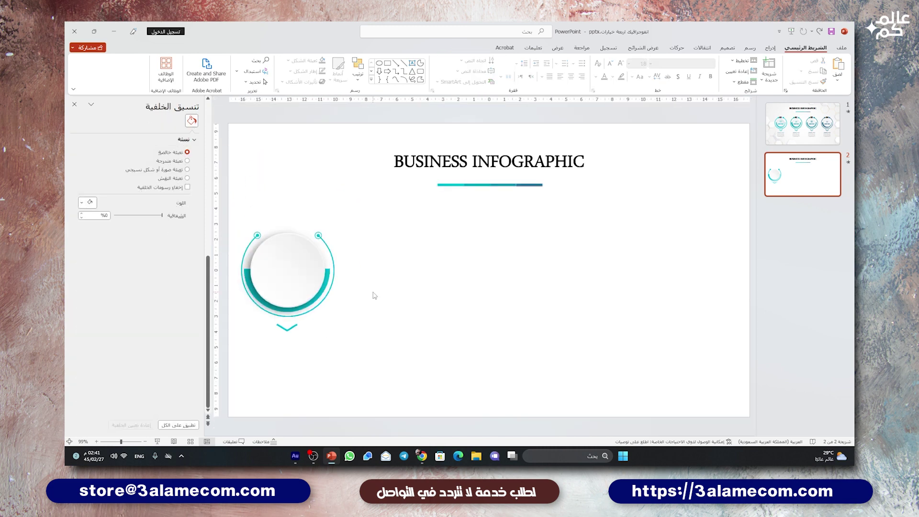
{"action": "scroll", "coordinate": [374, 295], "scroll_direction": "down", "scroll_amount": 1, "text": "ctrl"}
Marquee-select the ring circle's parts and group them with Ctrl+G.
{"action": "left_click", "coordinate": [343, 292]}
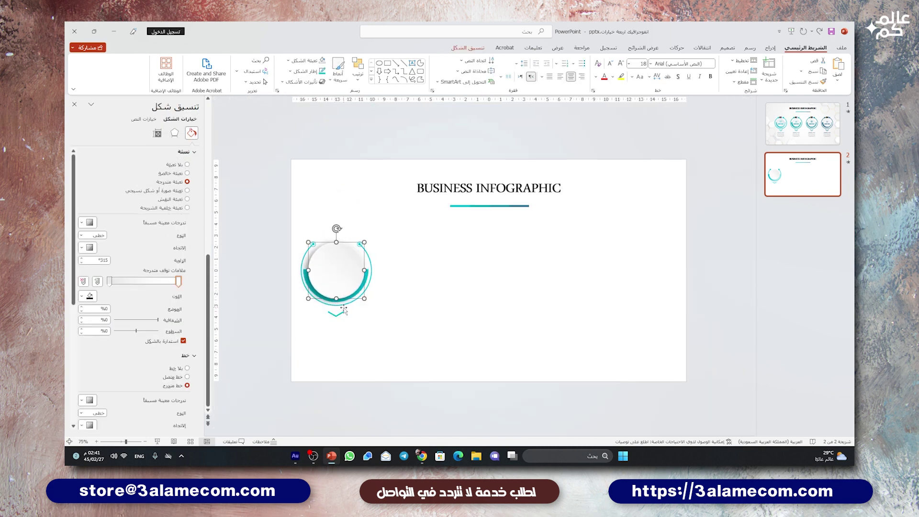
{"action": "left_click", "coordinate": [354, 320]}
{"action": "mouse_move", "coordinate": [268, 208]}
{"action": "left_mouse_down"}
{"action": "mouse_move", "coordinate": [403, 324]}
{"action": "mouse_move", "coordinate": [409, 315]}
{"action": "left_mouse_up"}
{"action": "key", "text": "ctrl+g"}
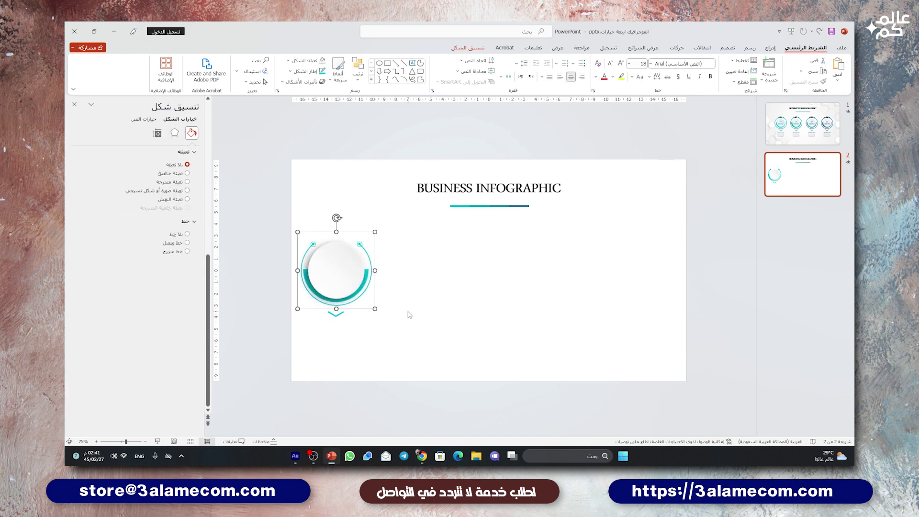
Align the chevron to the ring group with Align Center and Align Bottom.
{"action": "left_click", "coordinate": [338, 316], "text": "shift"}
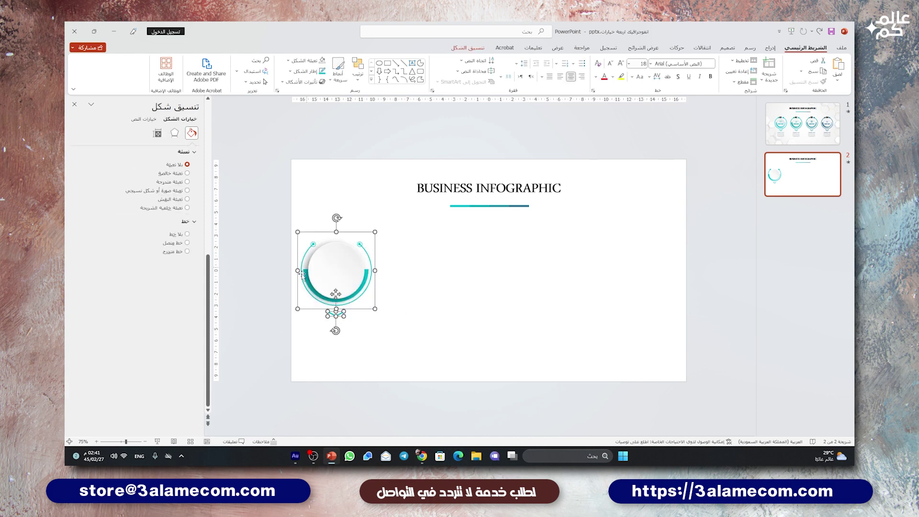
{"action": "left_click", "coordinate": [468, 47]}
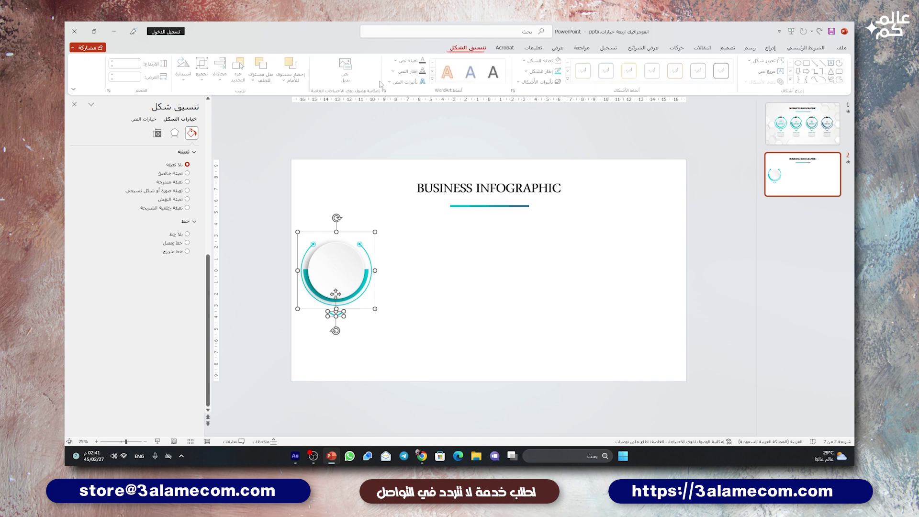
{"action": "left_click", "coordinate": [222, 81]}
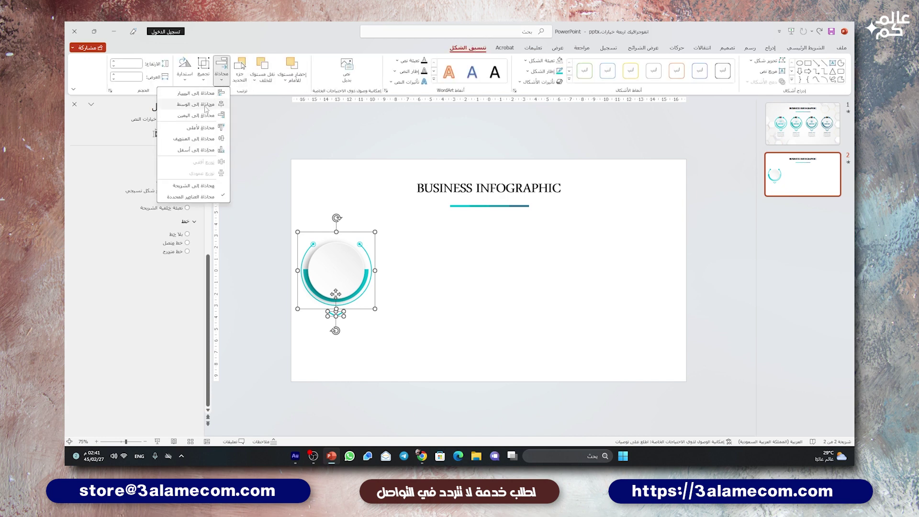
{"action": "left_click", "coordinate": [200, 140]}
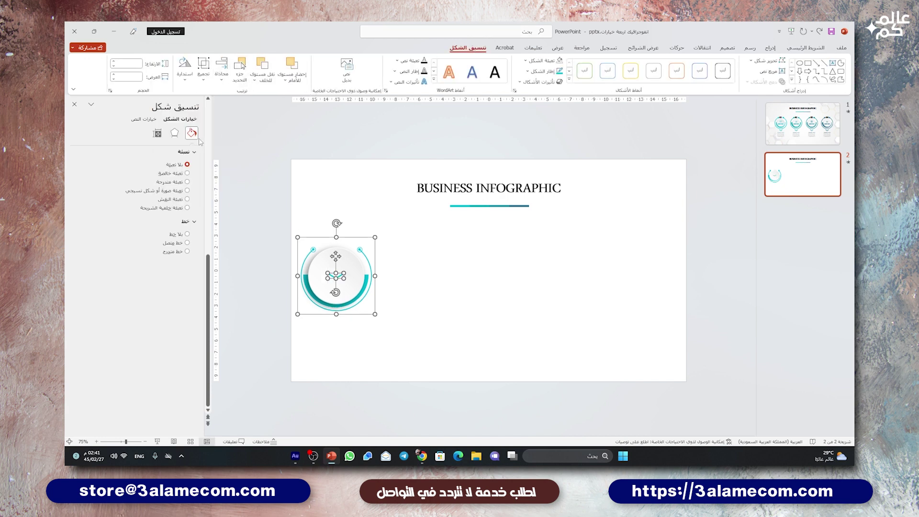
{"action": "left_click", "coordinate": [222, 79]}
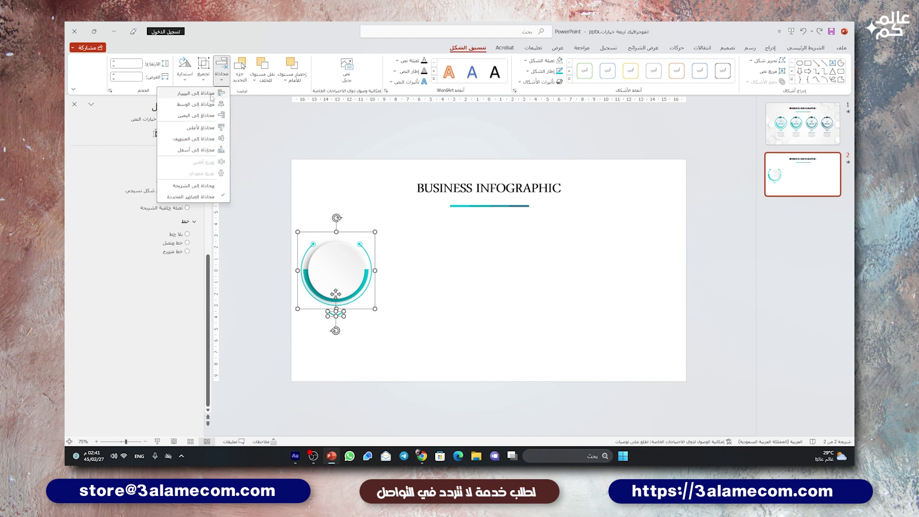
{"action": "left_click", "coordinate": [201, 103]}
{"action": "left_click", "coordinate": [324, 323]}
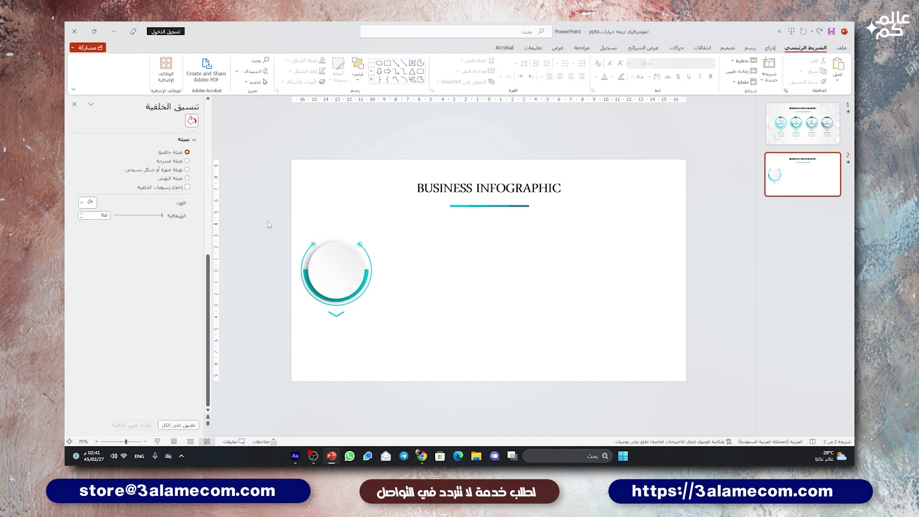
Ctrl-drag copies of the ring-and-chevron graphic to the right.
{"action": "left_click_drag", "start_coordinate": [269, 224], "coordinate": [434, 362]}
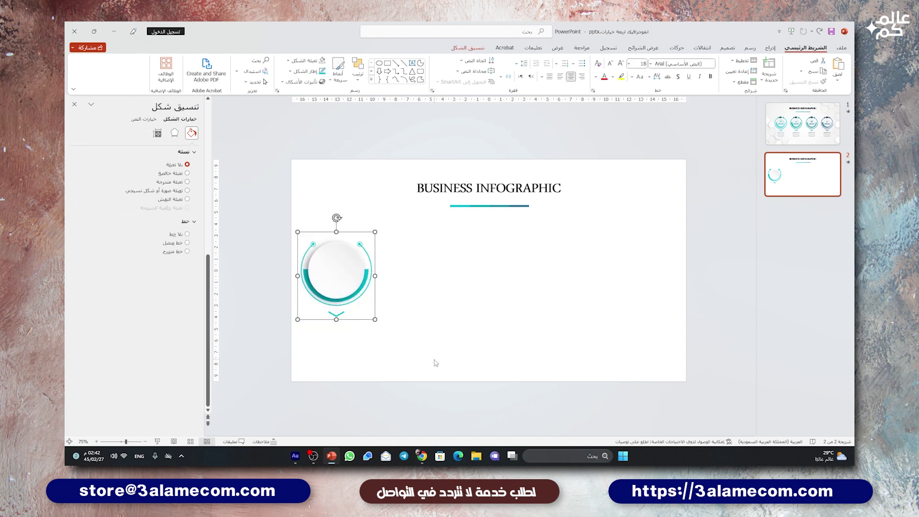
{"action": "left_click_drag", "start_coordinate": [354, 324], "coordinate": [444, 322]}
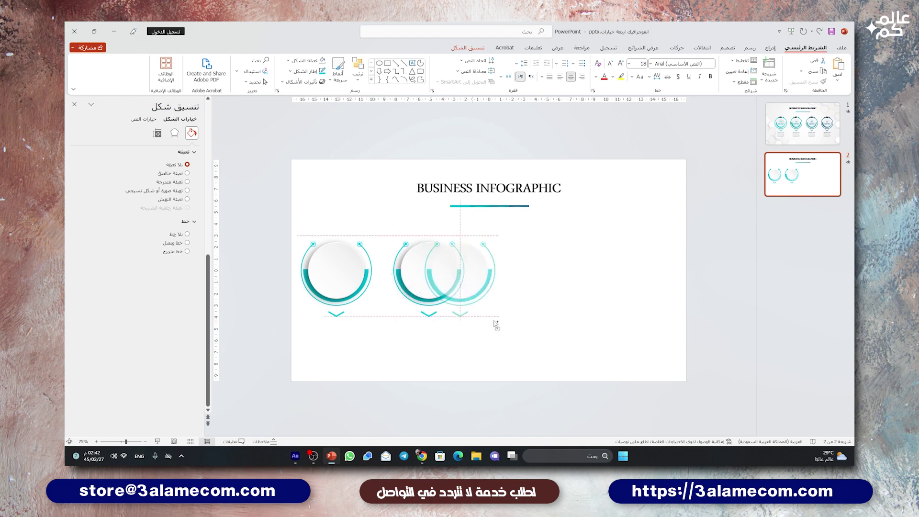
{"action": "left_click_drag", "start_coordinate": [444, 322], "coordinate": [631, 325]}
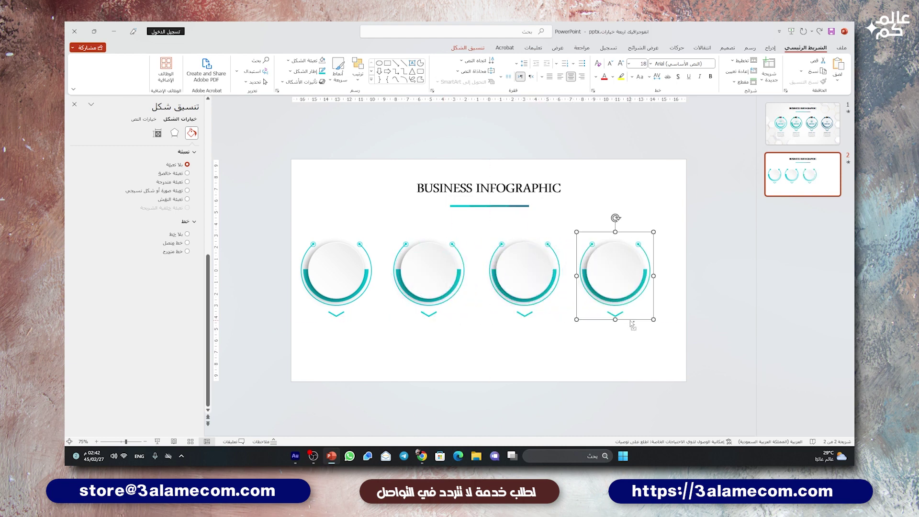
Distribute all four ring circles horizontally and centre the row beneath the title.
{"action": "left_click", "coordinate": [519, 290], "text": "shift"}
{"action": "left_click", "coordinate": [414, 282], "text": "shift"}
{"action": "left_click", "coordinate": [325, 283], "text": "shift"}
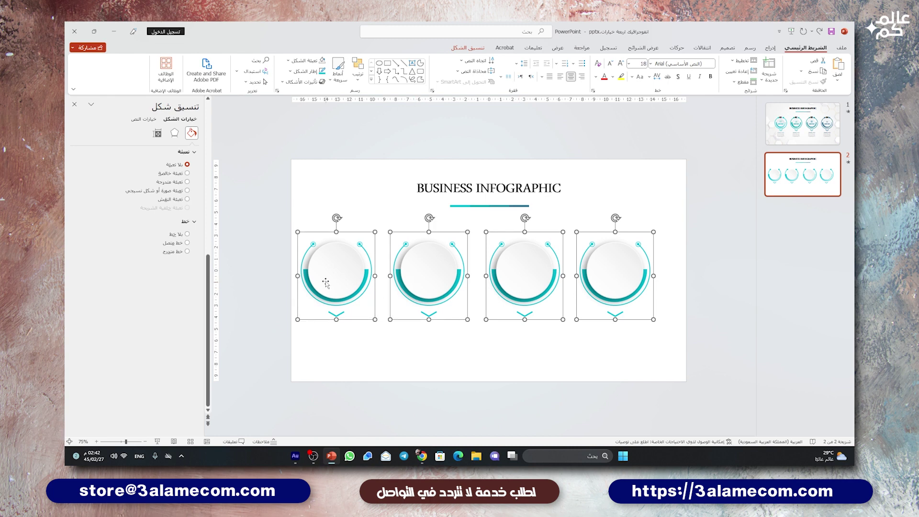
{"action": "left_click", "coordinate": [468, 49]}
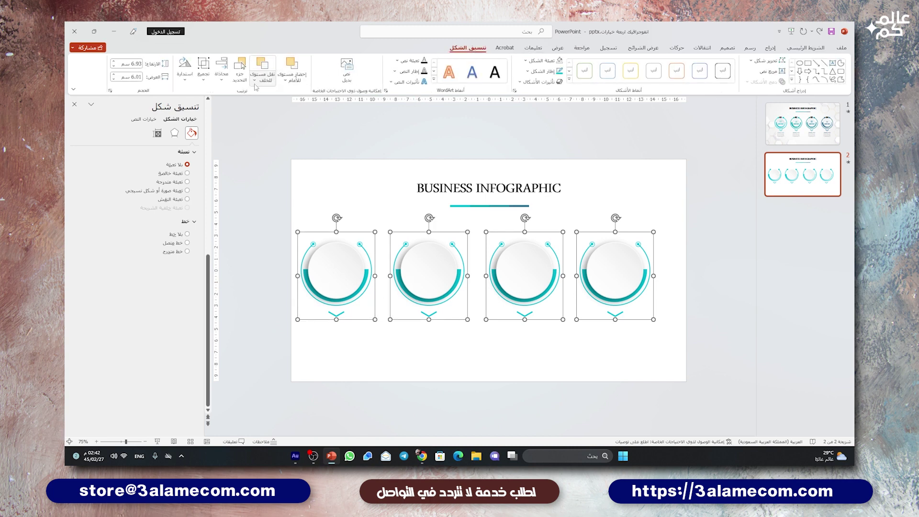
{"action": "left_click", "coordinate": [224, 79]}
{"action": "left_click", "coordinate": [202, 162]}
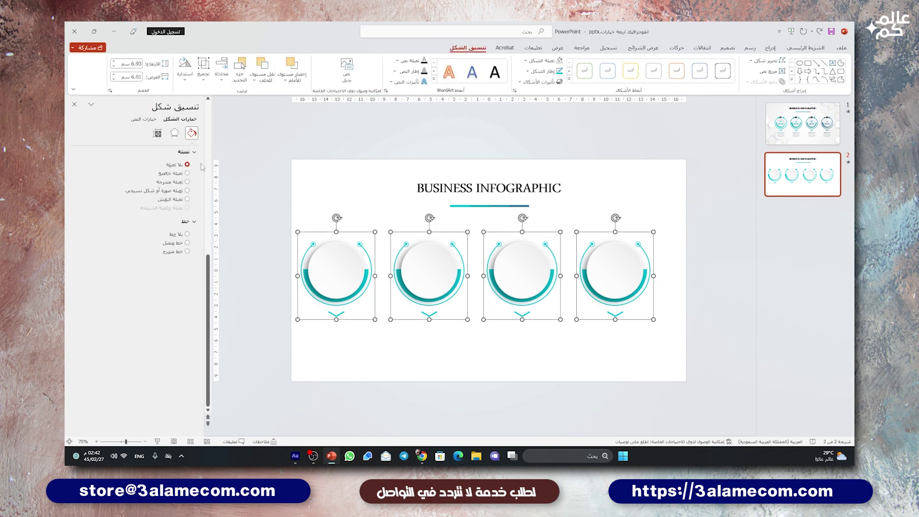
{"action": "left_click_drag", "start_coordinate": [466, 234], "coordinate": [469, 221]}
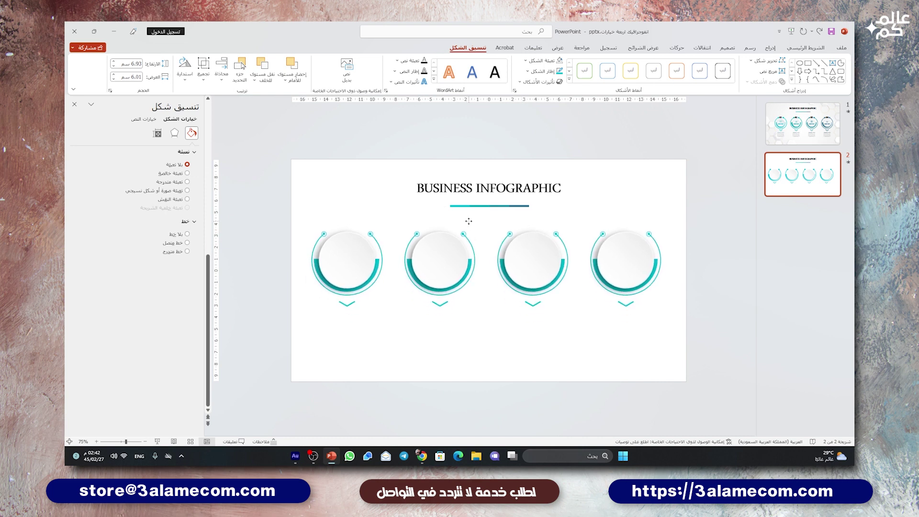
{"action": "left_click", "coordinate": [387, 316]}
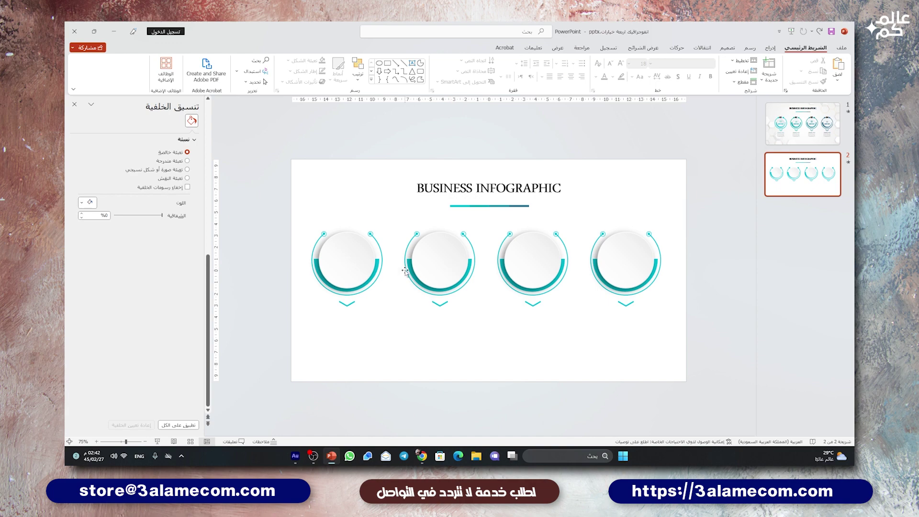
Fill the second circle's inner teal arc with a darker teal sampled by eyedropper.
{"action": "left_click", "coordinate": [445, 277]}
{"action": "scroll", "coordinate": [445, 276], "scroll_direction": "up", "scroll_amount": 3}
{"action": "scroll", "coordinate": [445, 277], "scroll_direction": "up", "scroll_amount": 5}
{"action": "scroll", "coordinate": [445, 277], "scroll_direction": "up", "scroll_amount": 5}
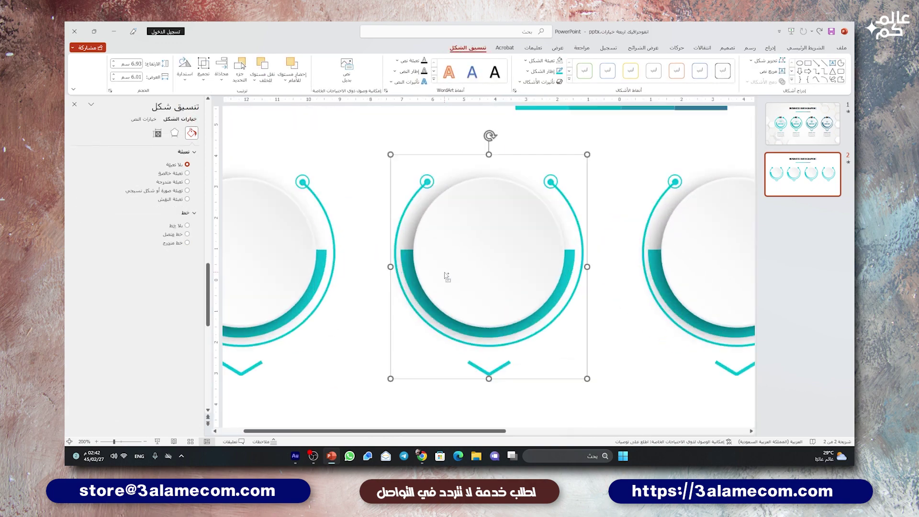
{"action": "left_click", "coordinate": [404, 259]}
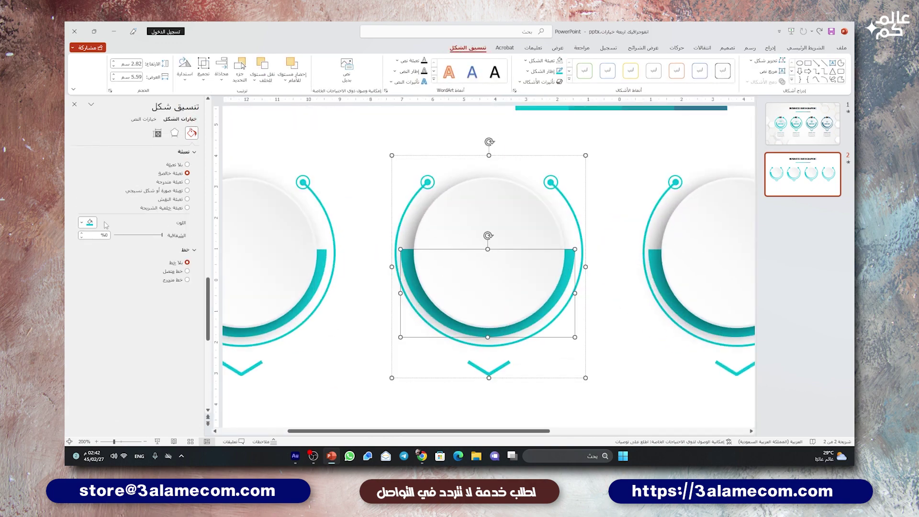
{"action": "left_click", "coordinate": [82, 223]}
{"action": "left_click", "coordinate": [119, 349]}
{"action": "left_click", "coordinate": [584, 108]}
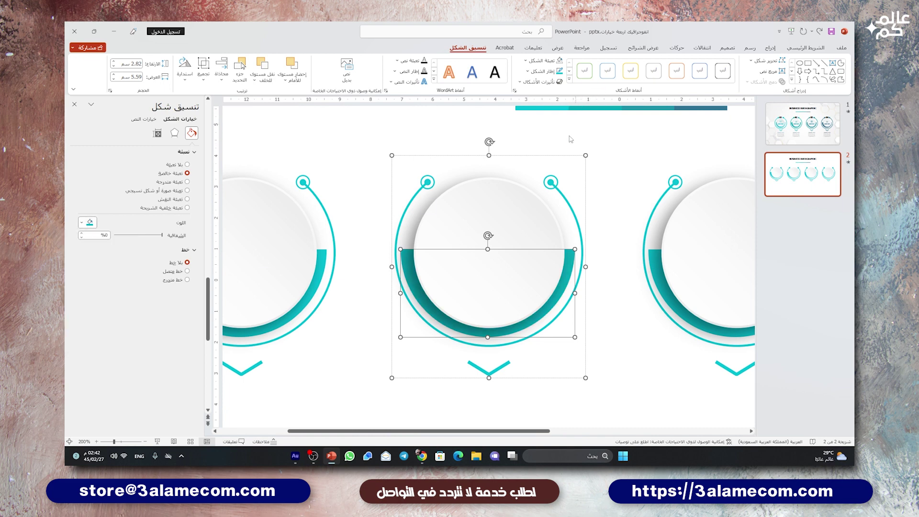
Give the second circle's outer arc, two end dots and chevron a darker teal outline.
{"action": "left_click", "coordinate": [418, 193]}
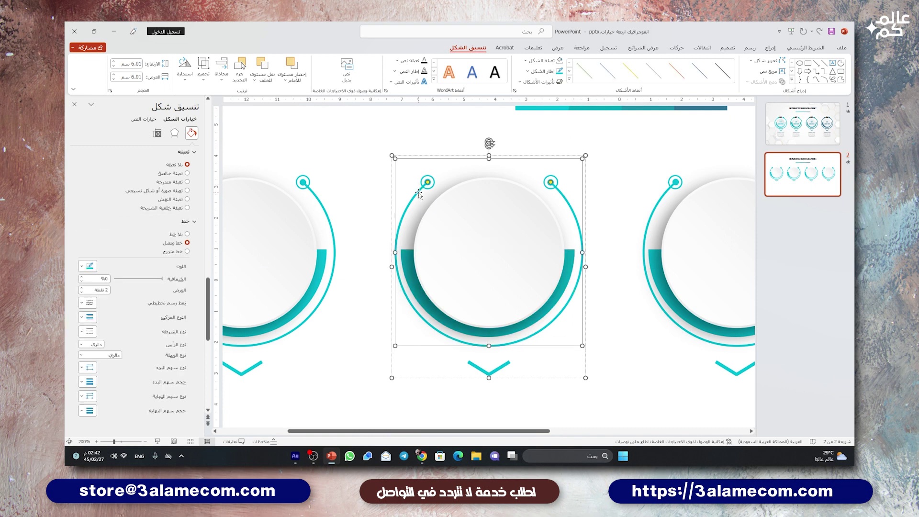
{"action": "left_click", "coordinate": [82, 266]}
{"action": "left_click", "coordinate": [110, 385]}
{"action": "left_click", "coordinate": [429, 181]}
{"action": "left_click", "coordinate": [552, 177], "text": "shift"}
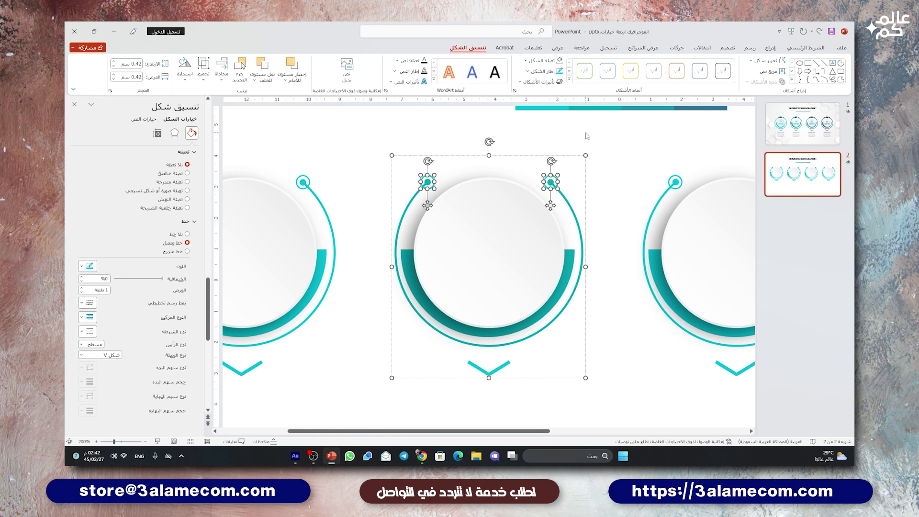
{"action": "left_click", "coordinate": [86, 266]}
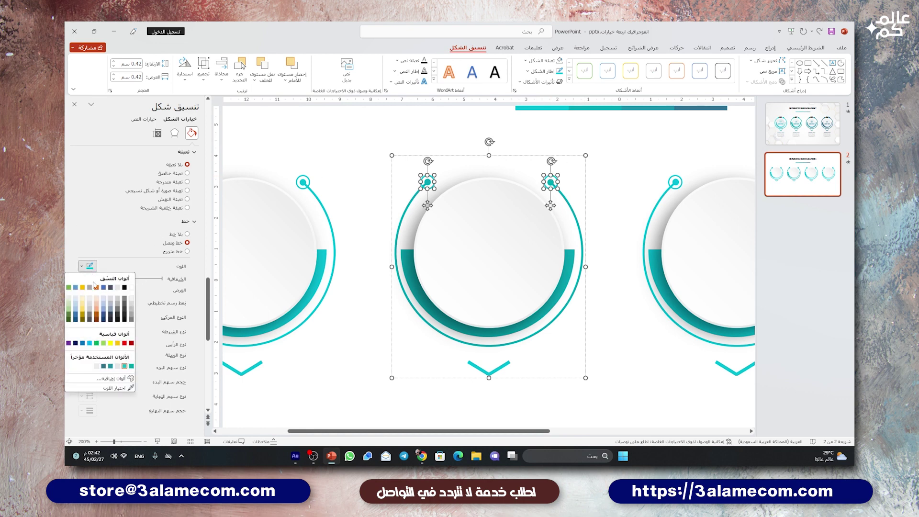
{"action": "left_click", "coordinate": [132, 367]}
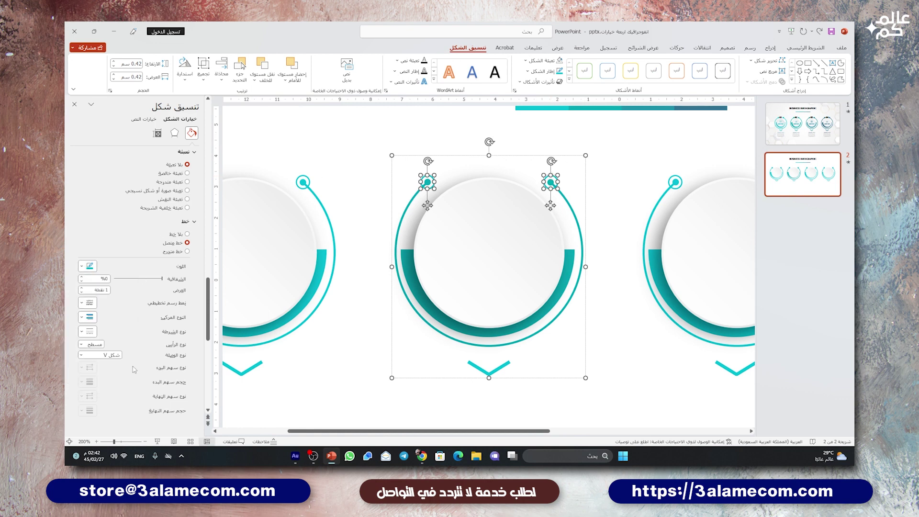
{"action": "left_click", "coordinate": [469, 365]}
{"action": "left_click", "coordinate": [88, 266]}
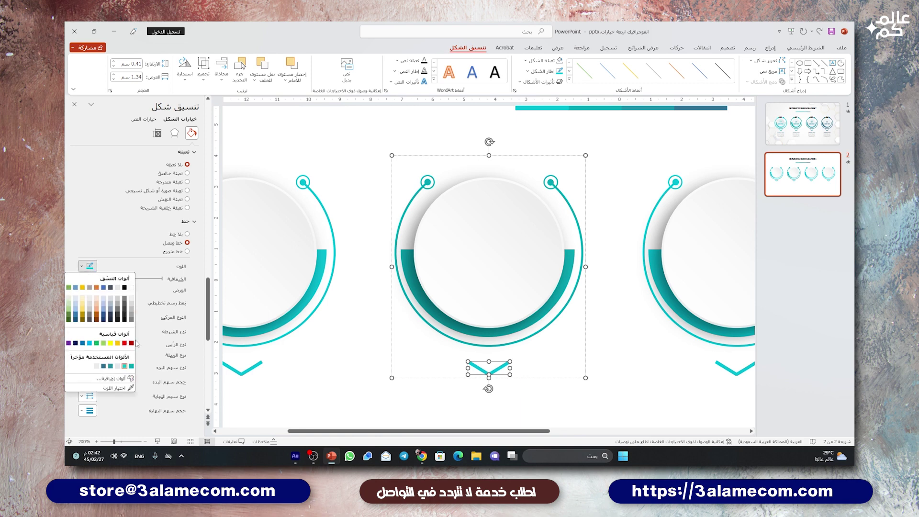
{"action": "left_click", "coordinate": [131, 366]}
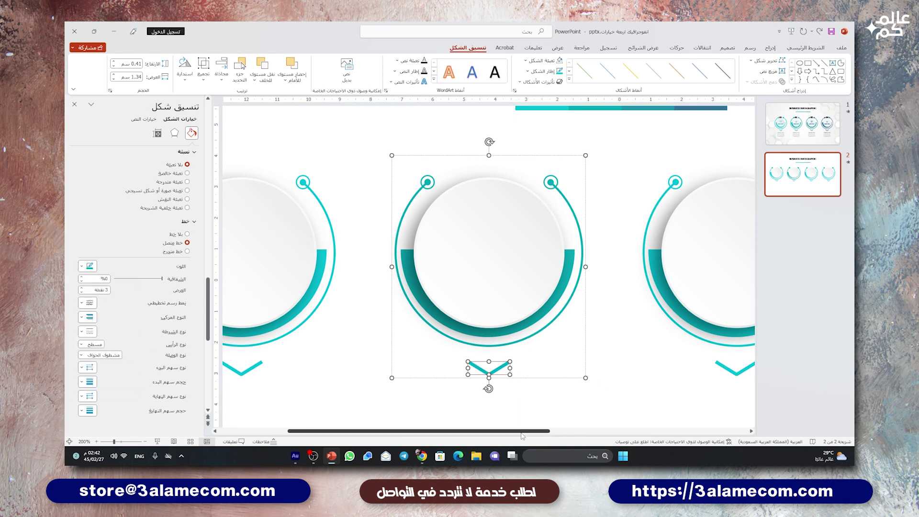
{"action": "left_click_drag", "start_coordinate": [523, 430], "coordinate": [633, 431]}
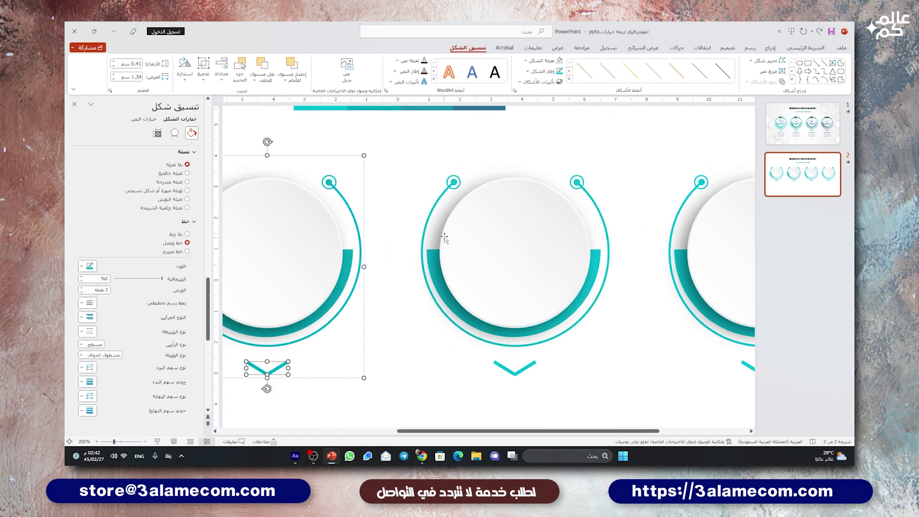
Darken the third circle's half-ring fill, plus its arc, dots and chevron outline.
{"action": "left_click", "coordinate": [431, 261]}
{"action": "left_click", "coordinate": [430, 261]}
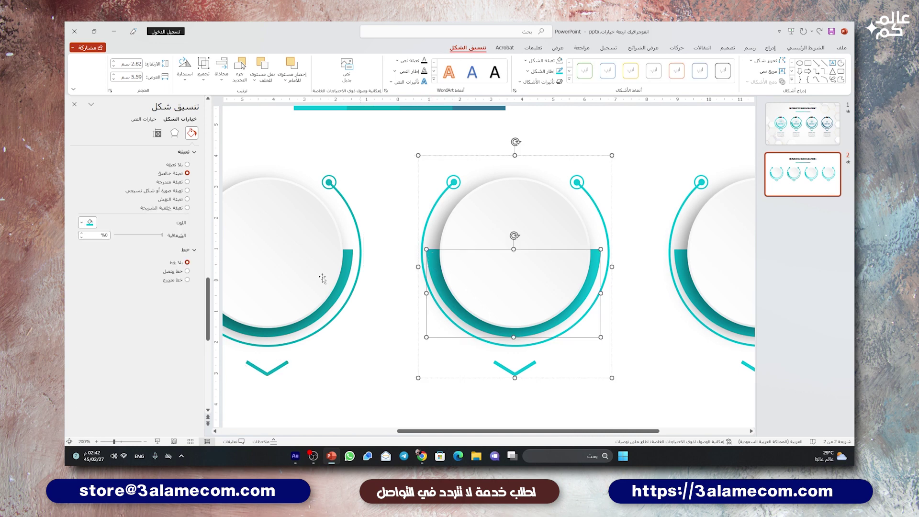
{"action": "left_click", "coordinate": [96, 226]}
{"action": "left_click", "coordinate": [103, 348]}
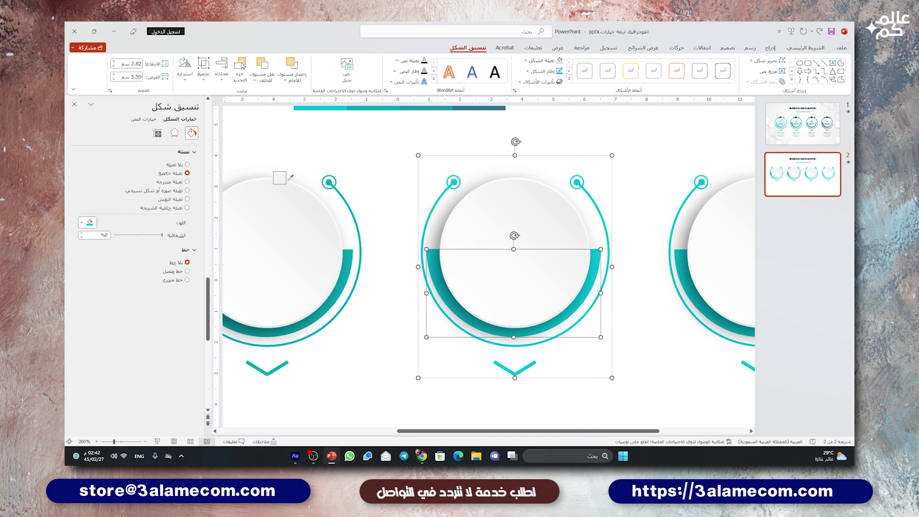
{"action": "left_click", "coordinate": [423, 106]}
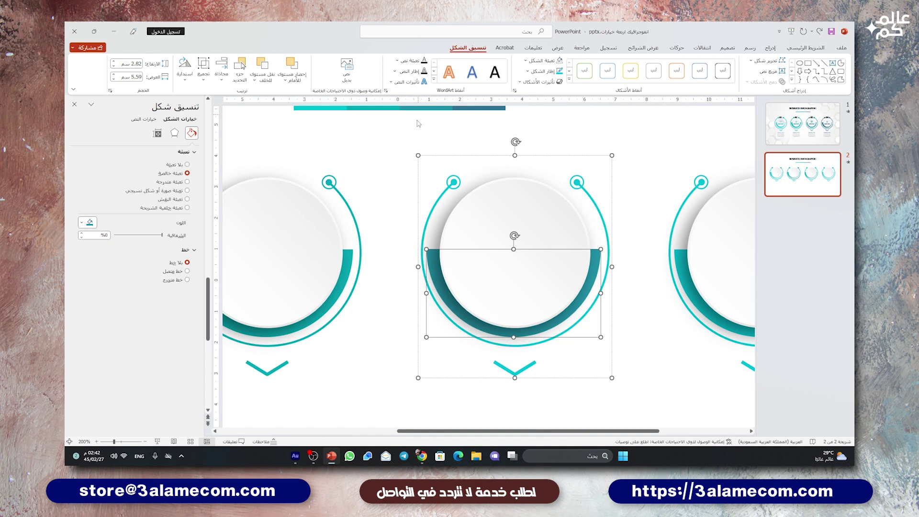
{"action": "left_click", "coordinate": [439, 198]}
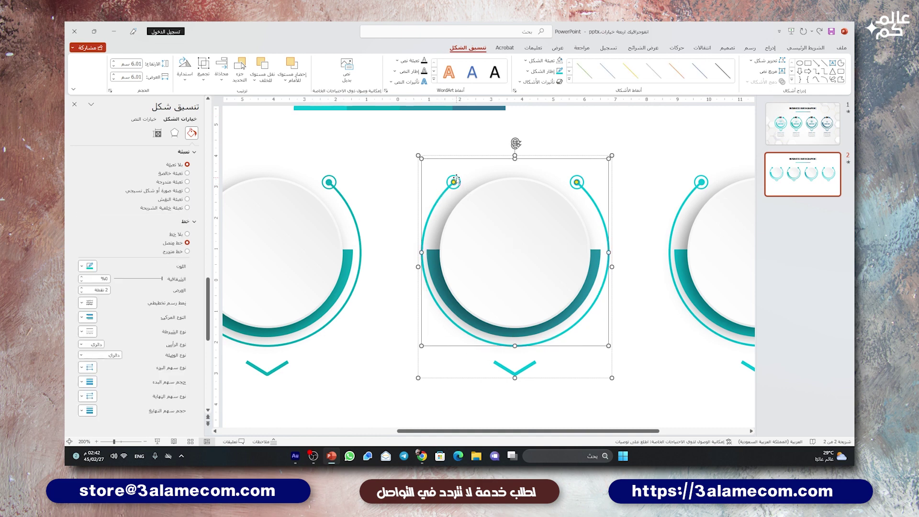
{"action": "left_click", "coordinate": [455, 181]}
{"action": "left_click", "coordinate": [574, 181], "text": "shift"}
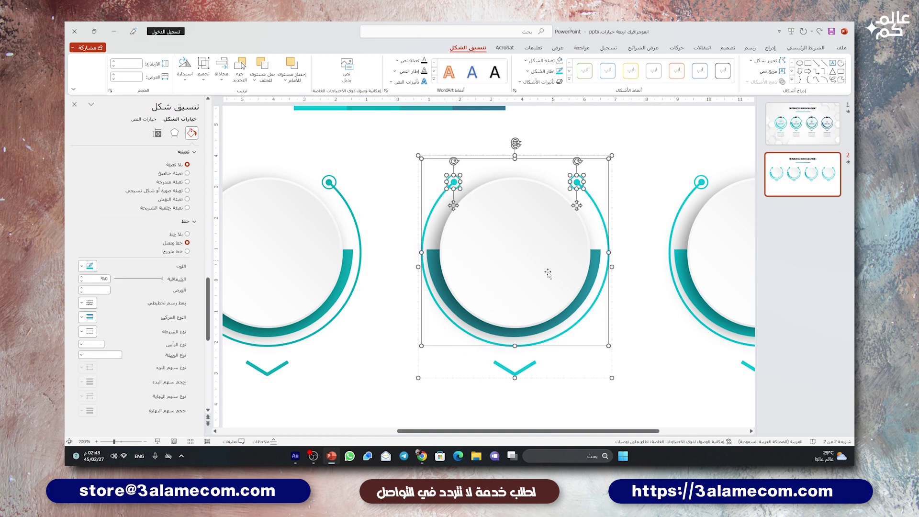
{"action": "left_click", "coordinate": [504, 367], "text": "shift"}
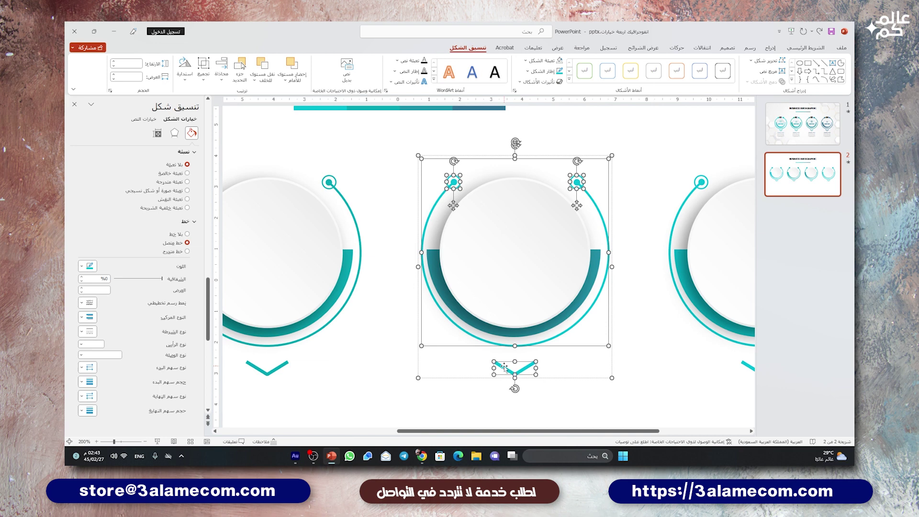
{"action": "left_click", "coordinate": [86, 267]}
{"action": "left_click", "coordinate": [131, 367]}
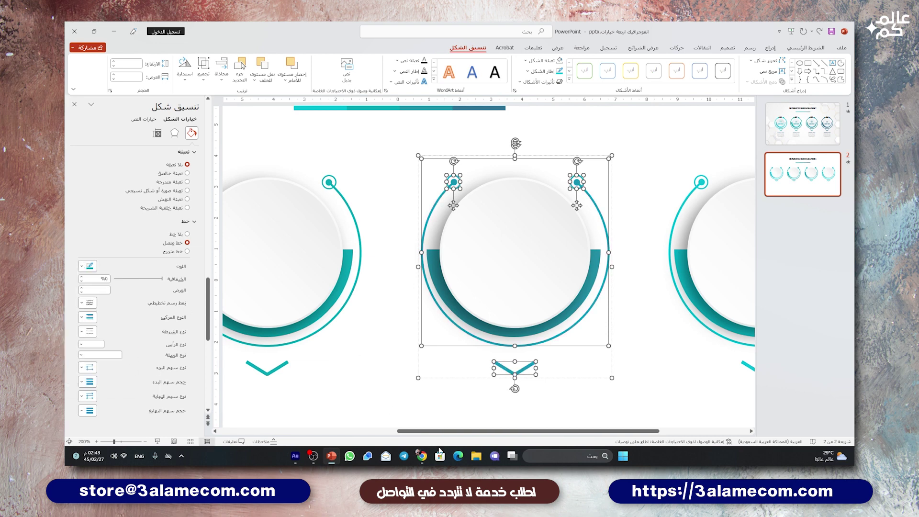
{"action": "left_click_drag", "start_coordinate": [446, 431], "coordinate": [535, 430]}
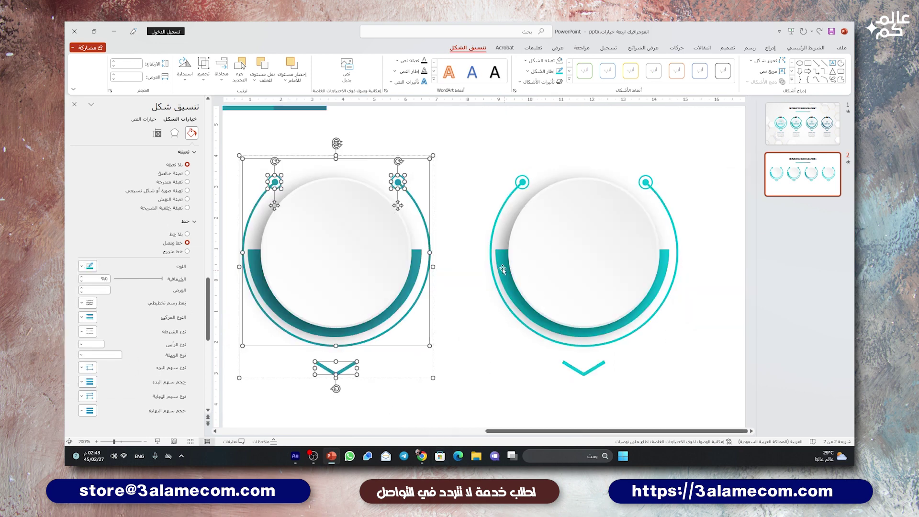
Turn the fourth circle's half-ring, arc, dots and chevron dark navy.
{"action": "left_click", "coordinate": [503, 270]}
{"action": "left_click", "coordinate": [500, 259]}
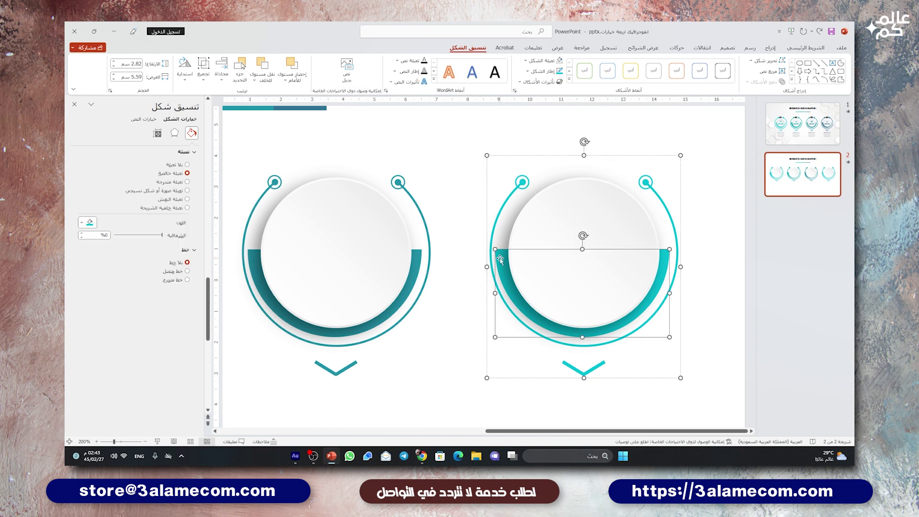
{"action": "left_click", "coordinate": [82, 222]}
{"action": "left_click", "coordinate": [120, 346]}
{"action": "left_click", "coordinate": [317, 106]}
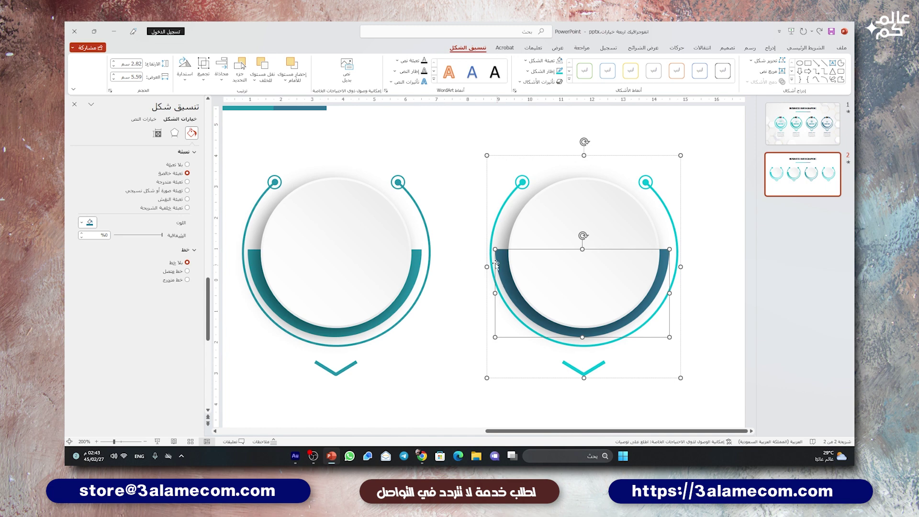
{"action": "left_click", "coordinate": [492, 235]}
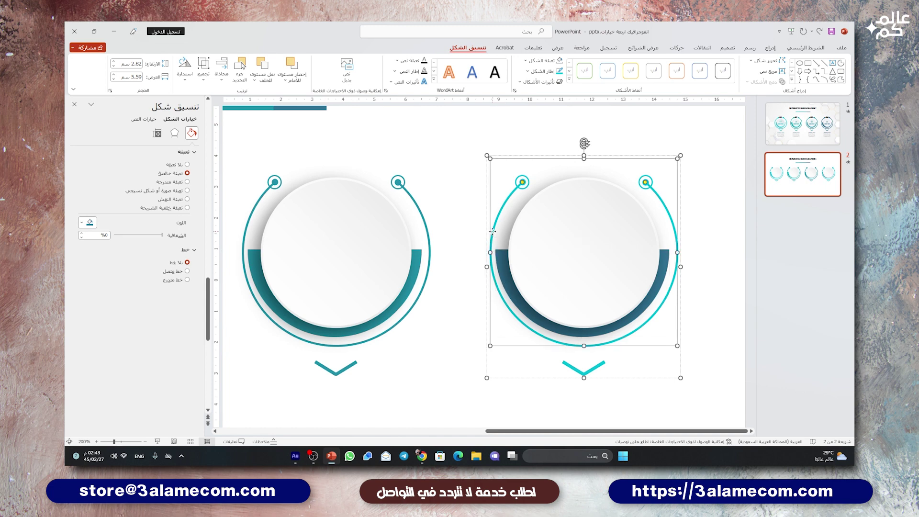
{"action": "left_click", "coordinate": [520, 182]}
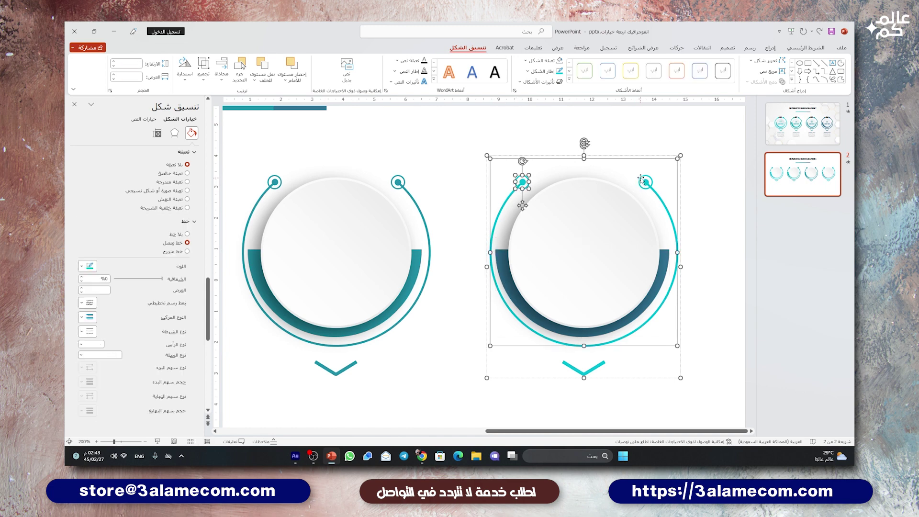
{"action": "left_click", "coordinate": [640, 179], "text": "shift"}
{"action": "left_click", "coordinate": [572, 368], "text": "shift"}
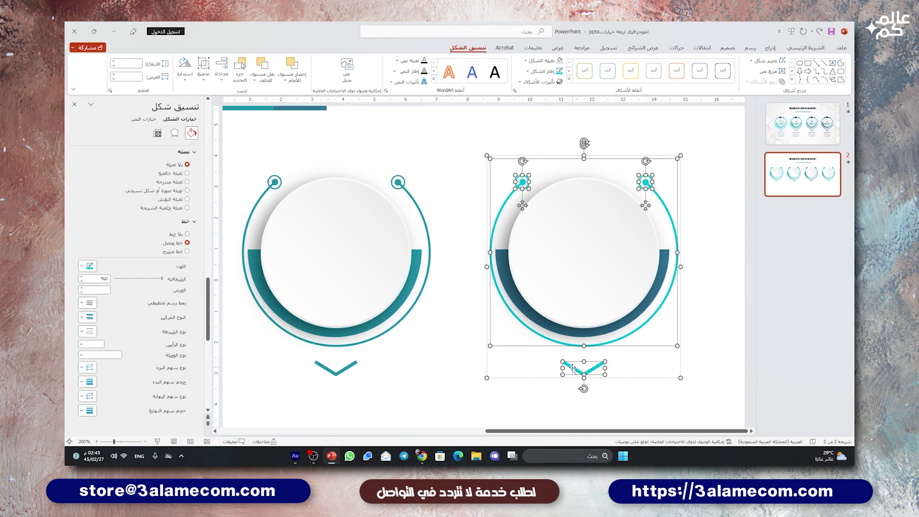
{"action": "left_click", "coordinate": [88, 266]}
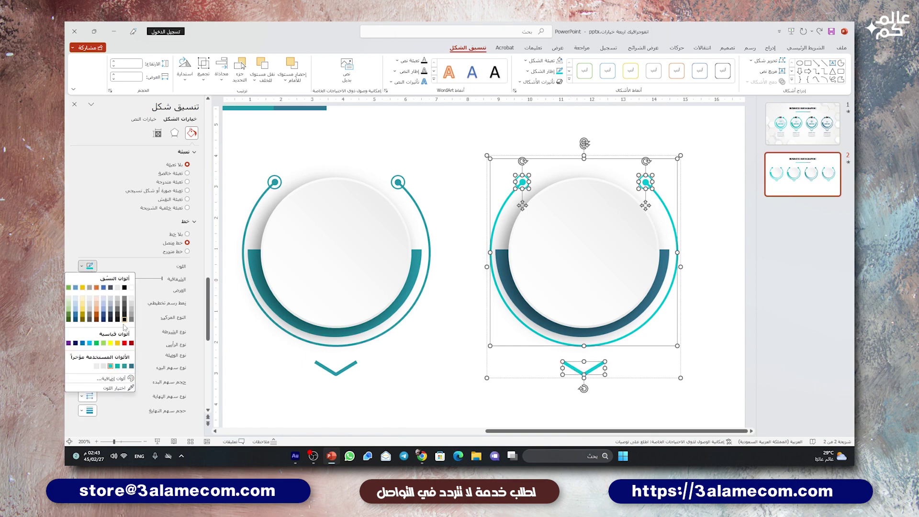
{"action": "left_click", "coordinate": [134, 366]}
{"action": "scroll", "coordinate": [441, 367], "scroll_direction": "down", "scroll_amount": 5, "text": "ctrl"}
{"action": "scroll", "coordinate": [438, 360], "scroll_direction": "down", "scroll_amount": 2, "text": "ctrl"}
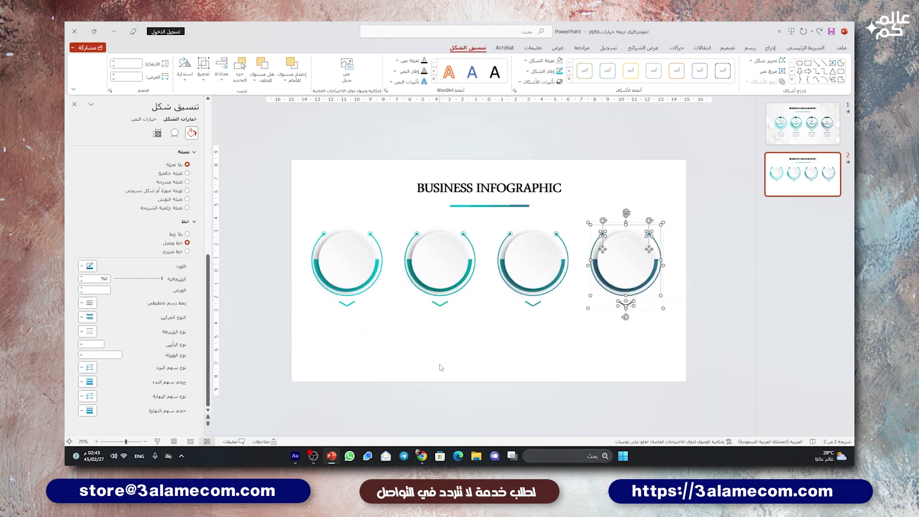
Copy the 01–04 number labels from the reference slide 1.
{"action": "left_click", "coordinate": [436, 348]}
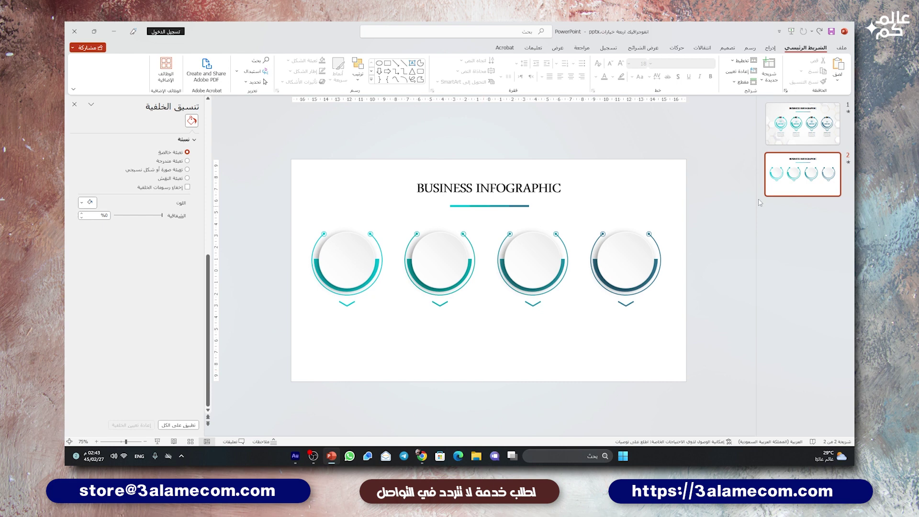
{"action": "left_click", "coordinate": [802, 139]}
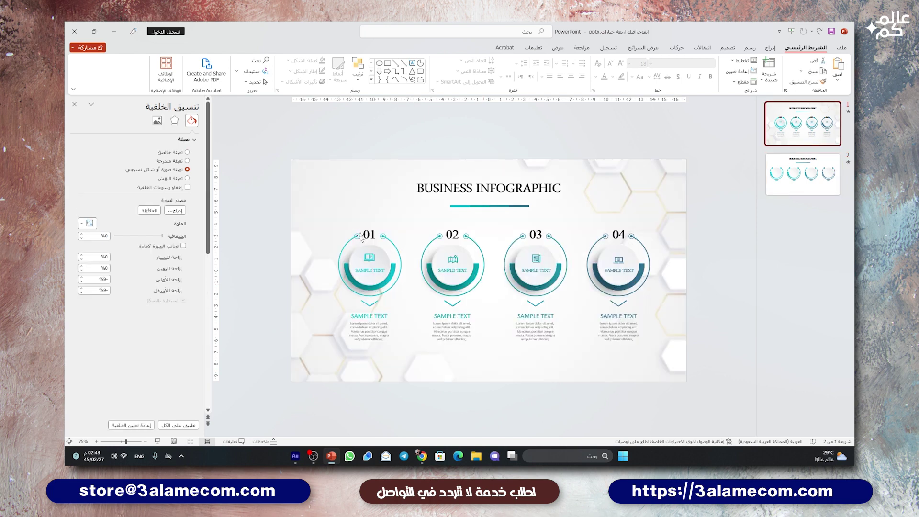
{"action": "left_click", "coordinate": [361, 238]}
{"action": "left_click", "coordinate": [466, 237], "text": "shift"}
{"action": "left_click", "coordinate": [550, 236], "text": "shift"}
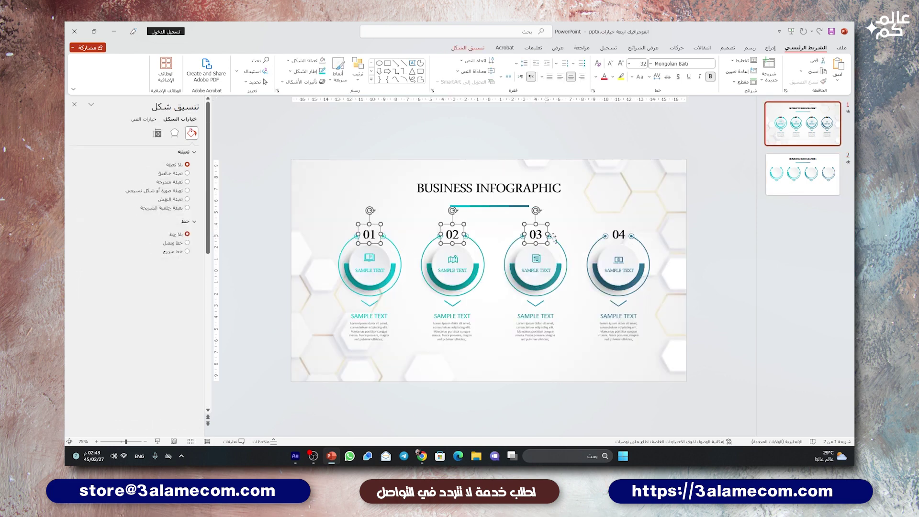
{"action": "left_click", "coordinate": [620, 233], "text": "shift"}
{"action": "key", "text": "ctrl+c"}
Paste the four numbers onto slide 2 and move them above the circles.
{"action": "left_click", "coordinate": [794, 185]}
{"action": "key", "text": "ctrl+v"}
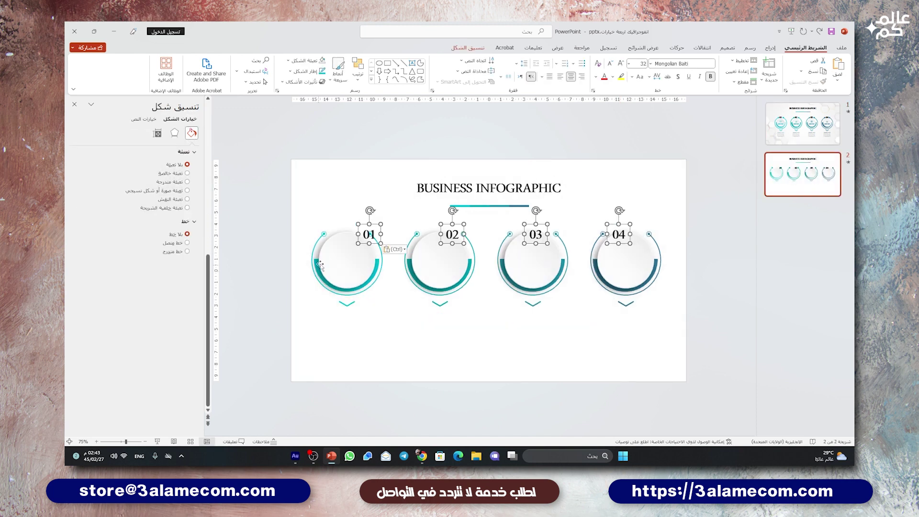
{"action": "left_click_drag", "start_coordinate": [372, 225], "coordinate": [352, 213]}
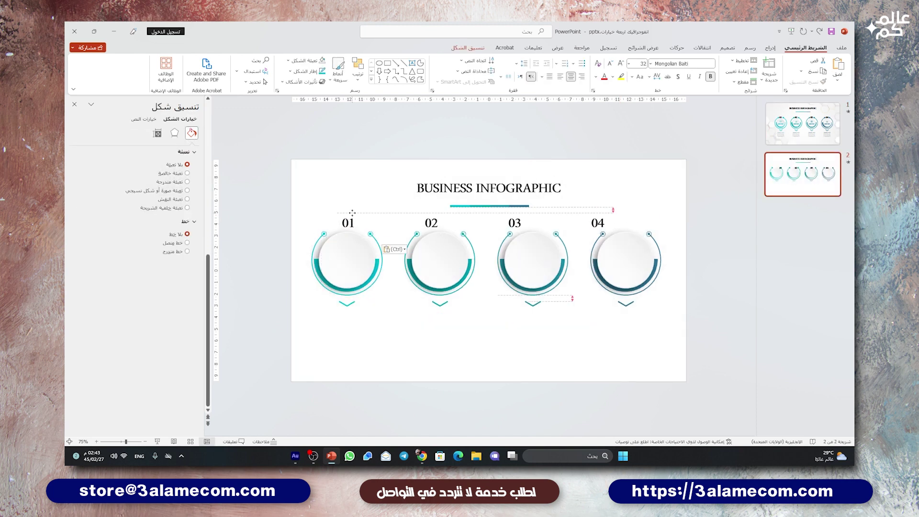
{"action": "left_click", "coordinate": [393, 335]}
Centre numbers 02, 03 and 04 above their respective circles.
{"action": "left_click", "coordinate": [433, 222]}
{"action": "left_click_drag", "start_coordinate": [436, 221], "coordinate": [446, 212]}
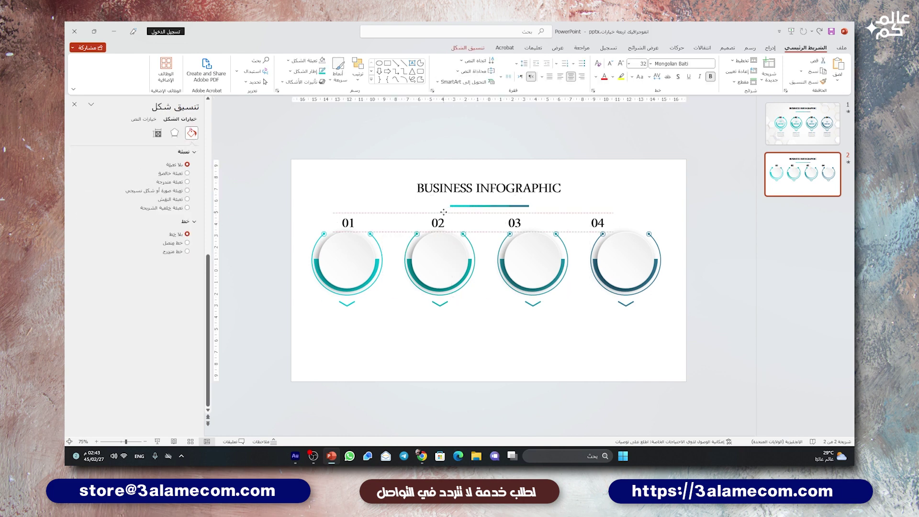
{"action": "left_click", "coordinate": [514, 221]}
{"action": "left_click_drag", "start_coordinate": [515, 220], "coordinate": [533, 221]}
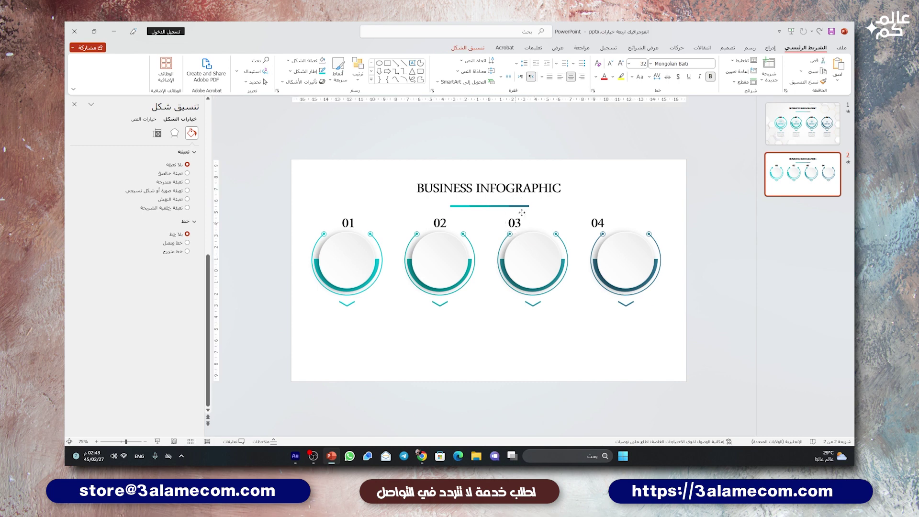
{"action": "left_click", "coordinate": [597, 222]}
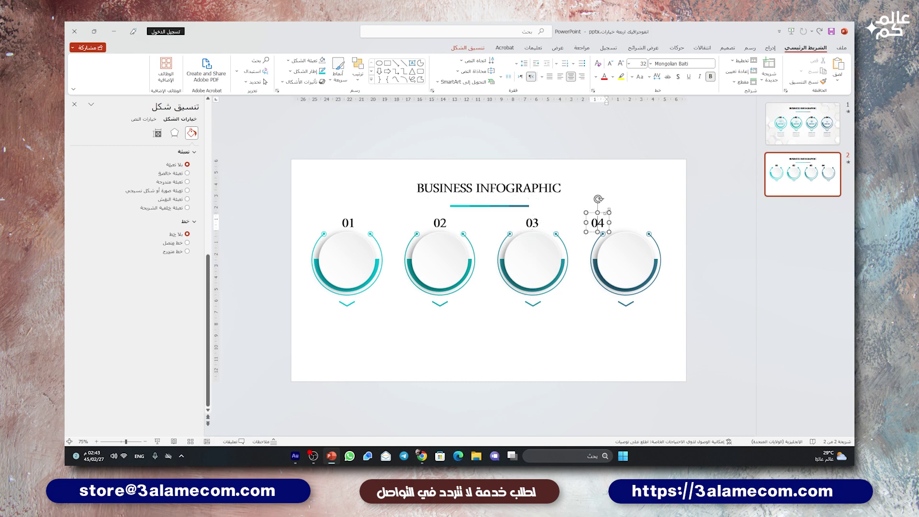
{"action": "left_click_drag", "start_coordinate": [602, 215], "coordinate": [631, 215]}
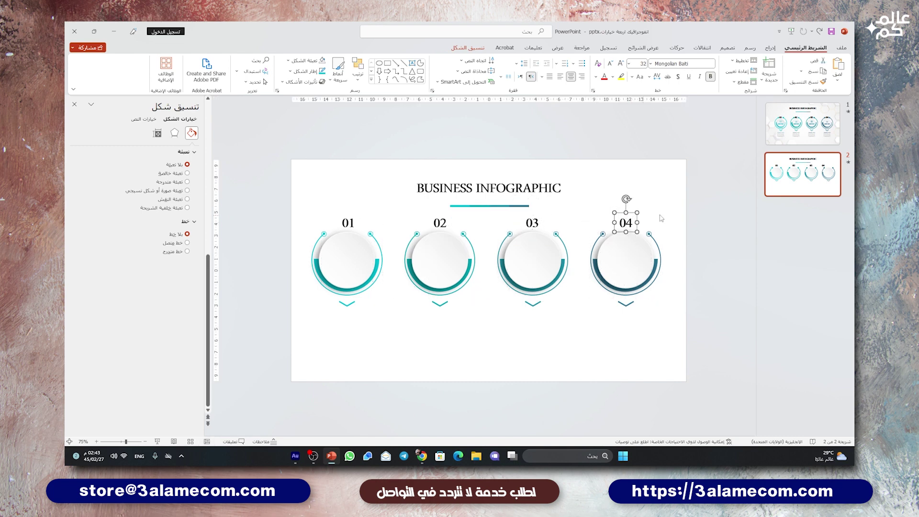
{"action": "left_click", "coordinate": [803, 123]}
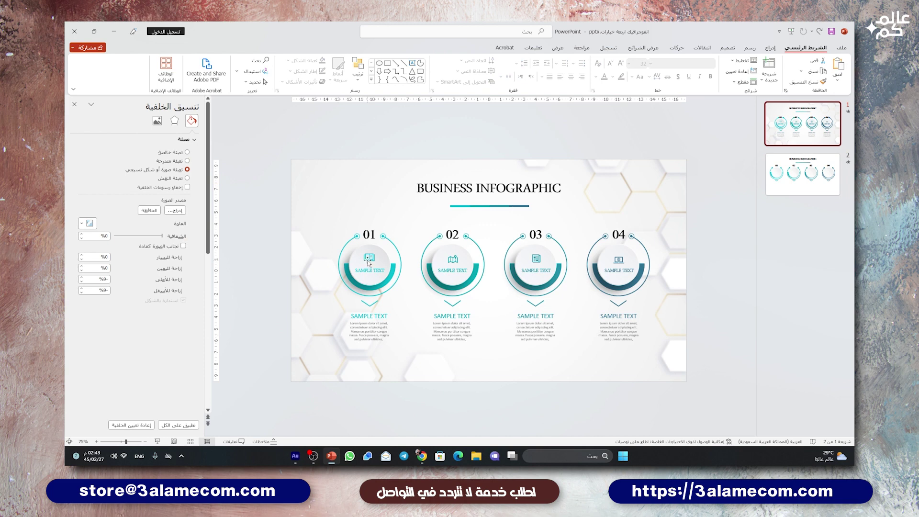
Copy the four icons from slide 1 and paste them into slide 2's circles.
{"action": "left_click", "coordinate": [368, 262]}
{"action": "left_click", "coordinate": [453, 261], "text": "shift"}
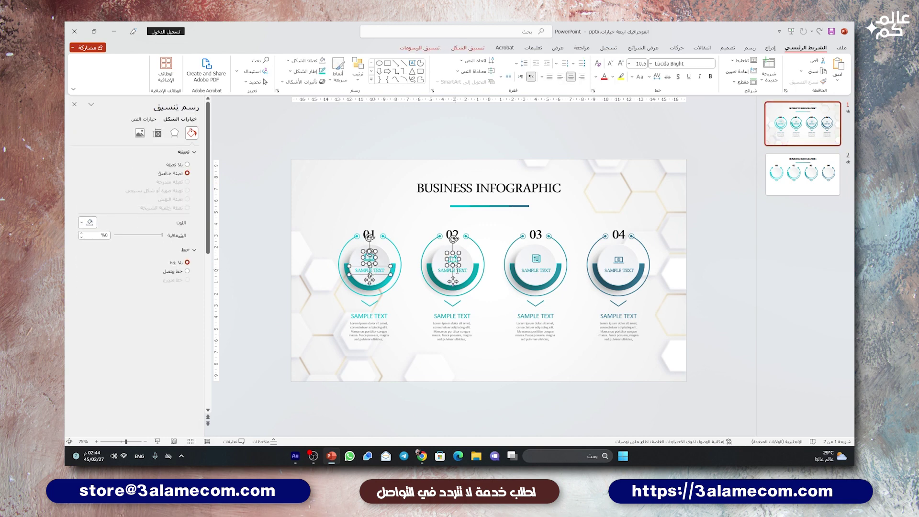
{"action": "left_click", "coordinate": [537, 263], "text": "shift"}
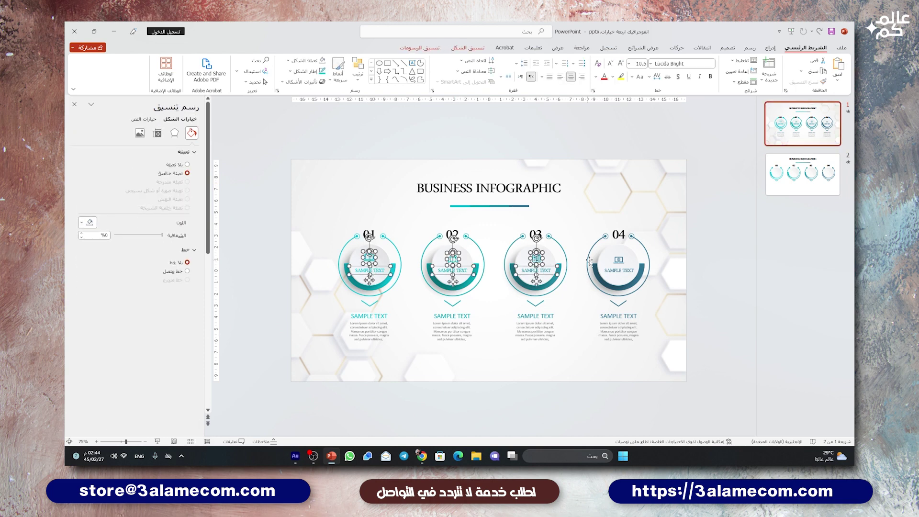
{"action": "left_click", "coordinate": [619, 261], "text": "shift"}
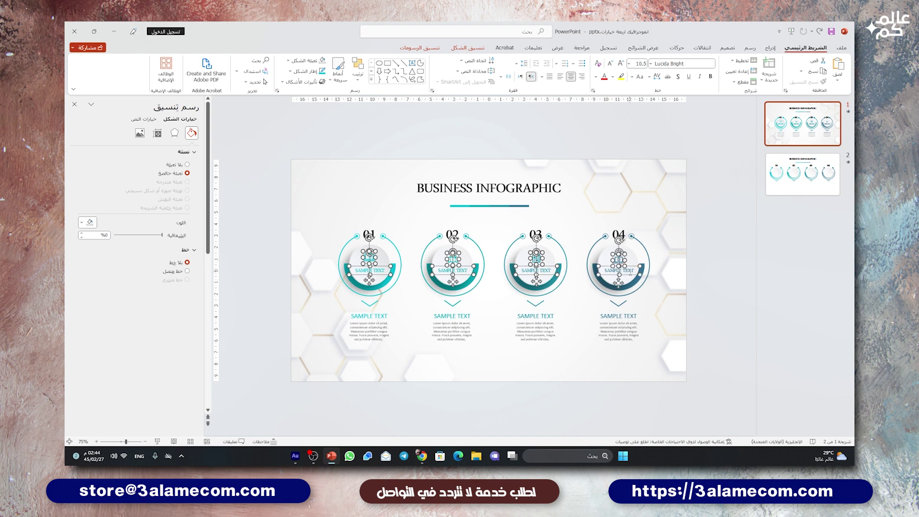
{"action": "left_click", "coordinate": [802, 174]}
{"action": "key", "text": "ctrl+v"}
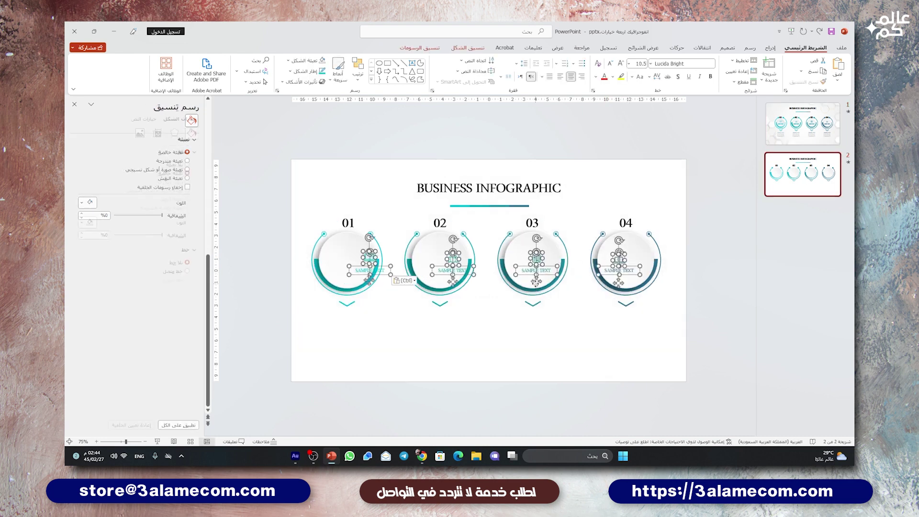
{"action": "left_click_drag", "start_coordinate": [386, 268], "coordinate": [362, 263]}
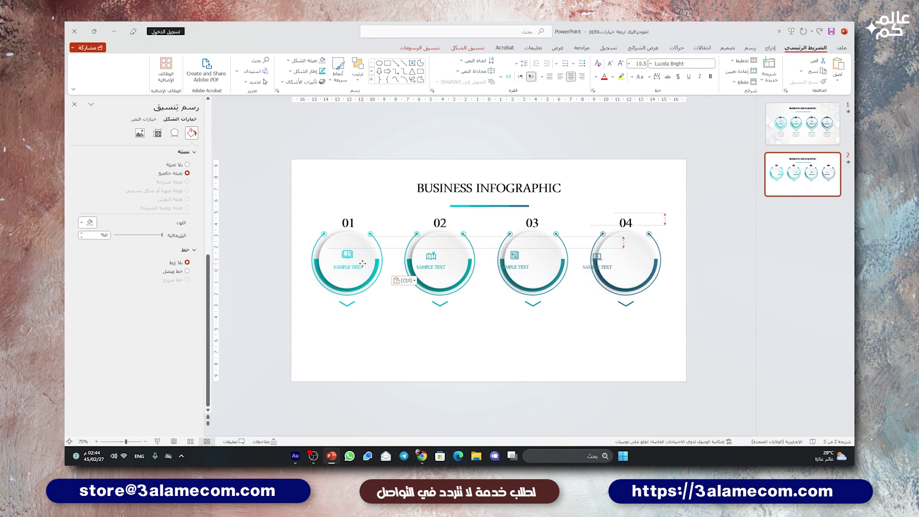
{"action": "left_click", "coordinate": [410, 310]}
Centre the icon and SAMPLE TEXT label inside circles 02, 03 and 04.
{"action": "left_click", "coordinate": [429, 256]}
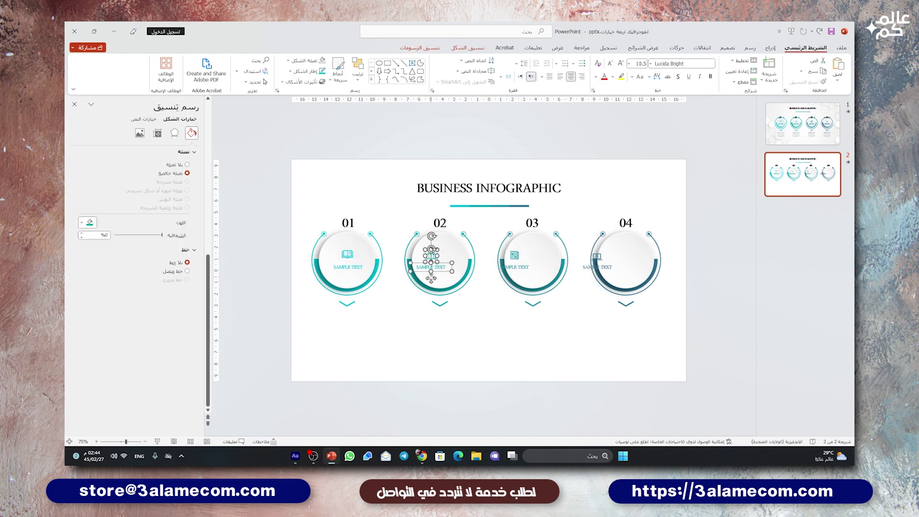
{"action": "left_click_drag", "start_coordinate": [431, 278], "coordinate": [438, 277]}
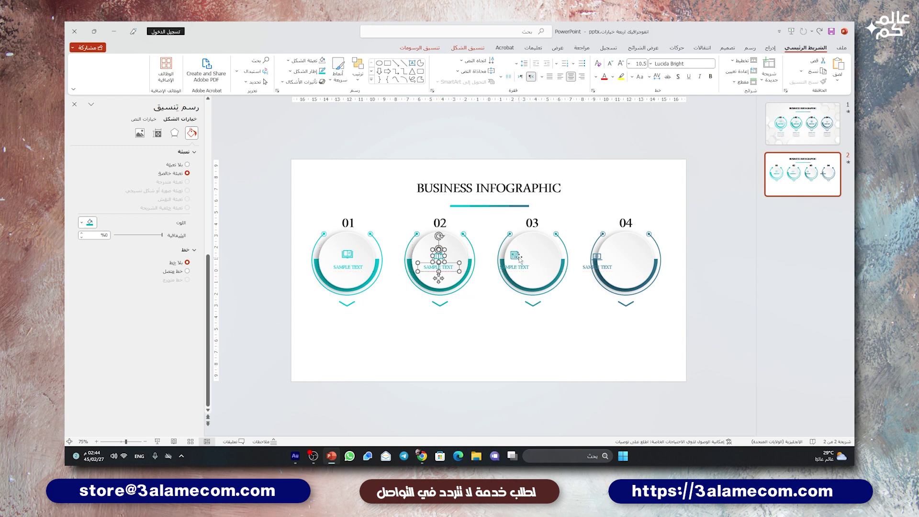
{"action": "left_click", "coordinate": [519, 268]}
{"action": "left_click_drag", "start_coordinate": [522, 275], "coordinate": [533, 278]}
{"action": "left_click", "coordinate": [596, 260]}
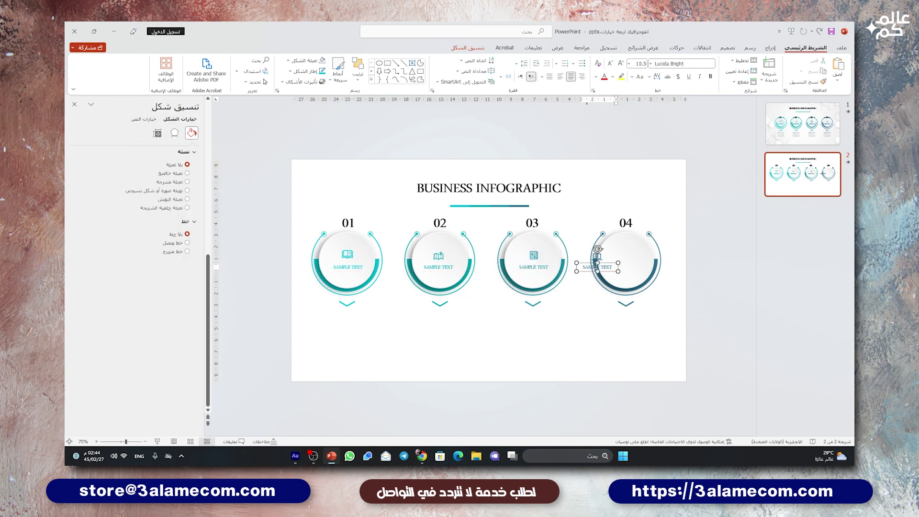
{"action": "left_click_drag", "start_coordinate": [596, 280], "coordinate": [624, 279]}
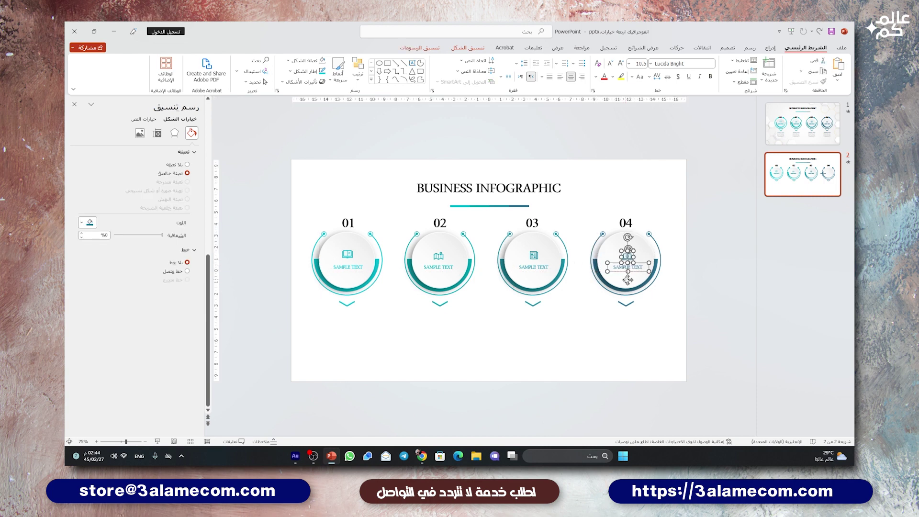
Copy slide 1's four description text boxes and paste them under slide 2's chevrons.
{"action": "key", "text": "Page_Up"}
{"action": "left_click", "coordinate": [364, 321]}
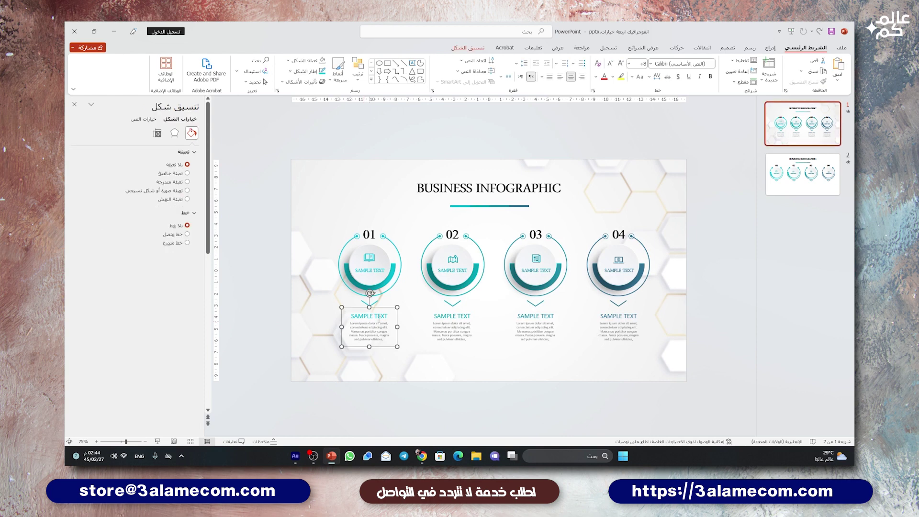
{"action": "left_click", "coordinate": [452, 323], "text": "shift"}
{"action": "left_click", "coordinate": [535, 323], "text": "shift"}
{"action": "left_click", "coordinate": [639, 321], "text": "shift"}
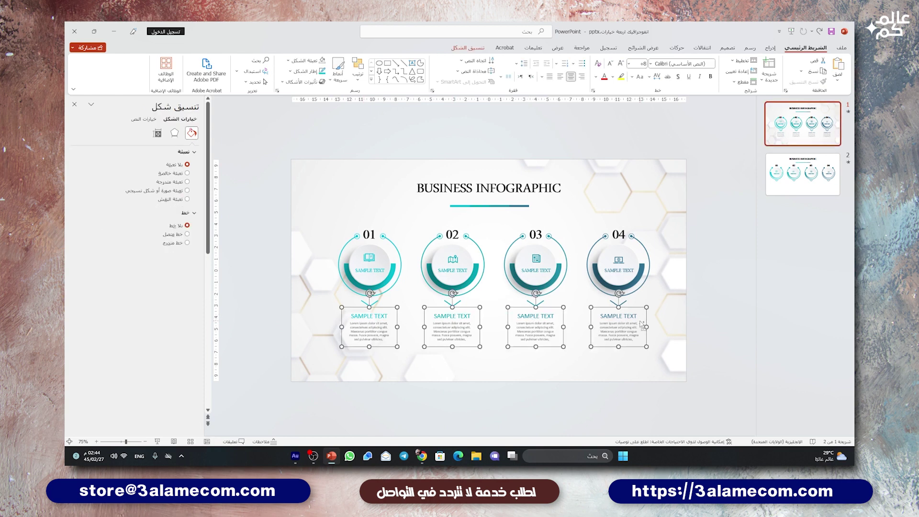
{"action": "left_click", "coordinate": [787, 176]}
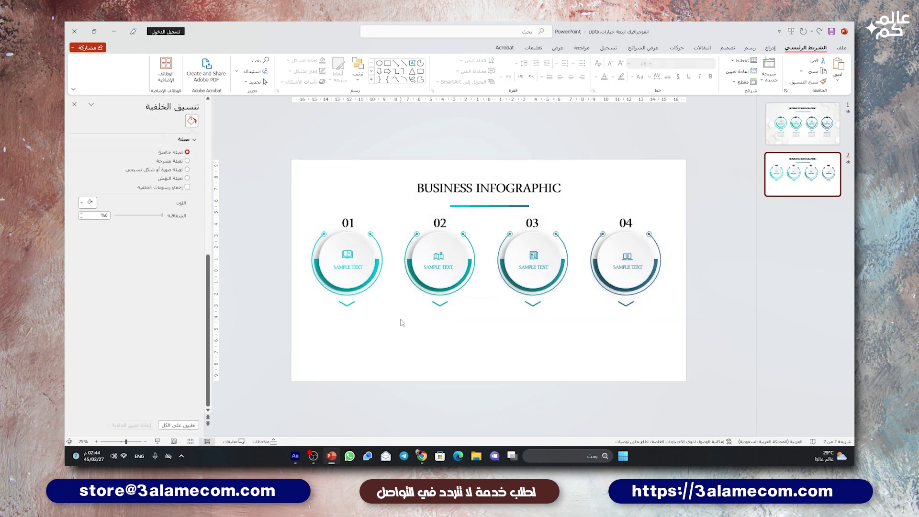
{"action": "key", "text": "ctrl+v"}
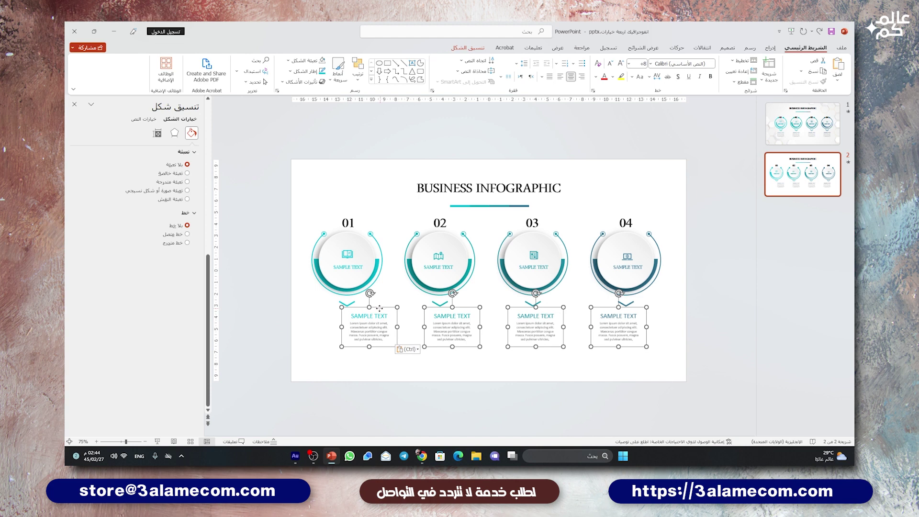
{"action": "left_click_drag", "start_coordinate": [381, 311], "coordinate": [362, 315]}
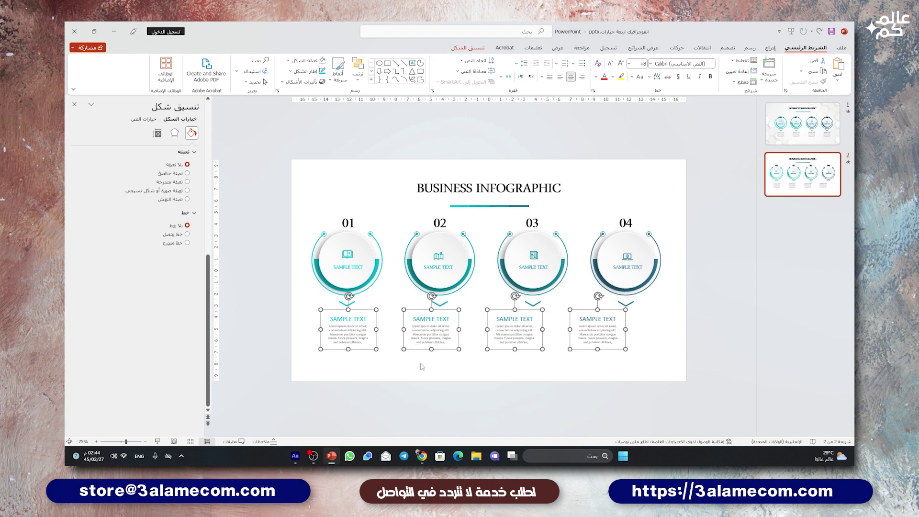
Centre descriptions 02, 03 and 04 beneath their chevrons.
{"action": "left_click", "coordinate": [427, 338]}
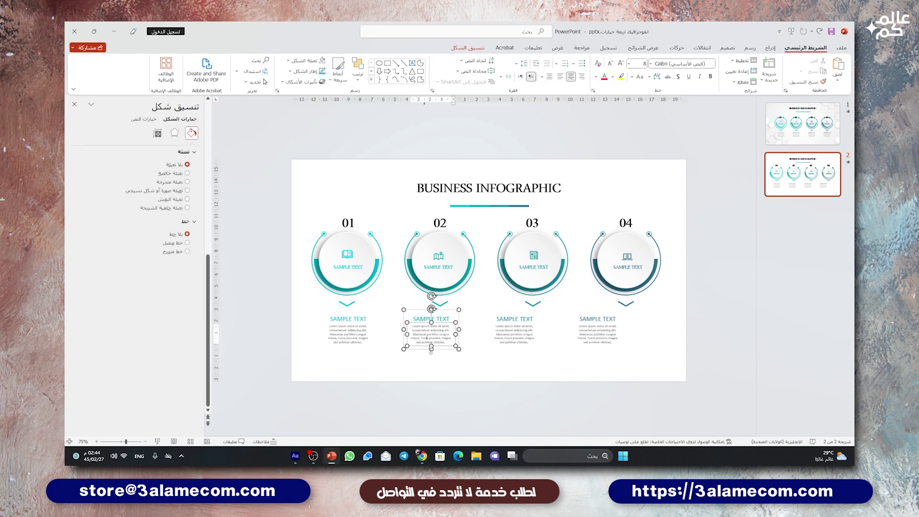
{"action": "left_click_drag", "start_coordinate": [421, 348], "coordinate": [430, 348]}
{"action": "left_click", "coordinate": [497, 341]}
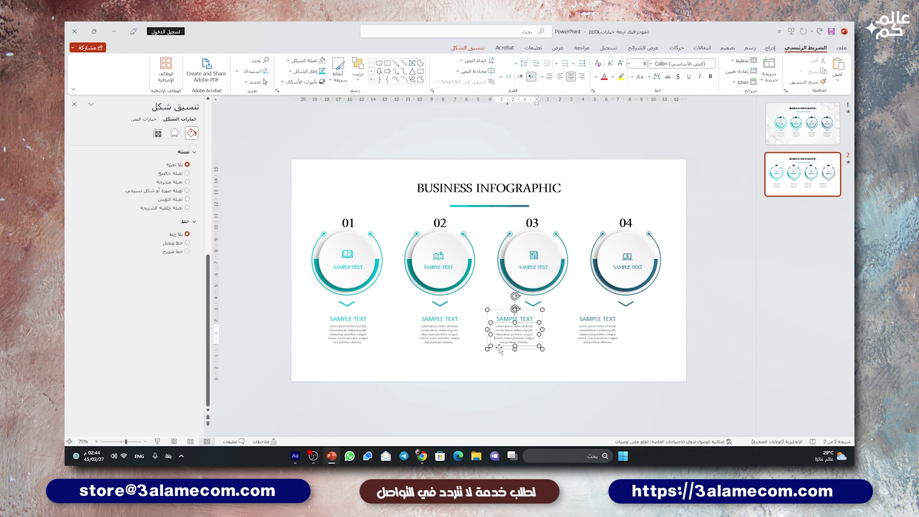
{"action": "left_click_drag", "start_coordinate": [498, 349], "coordinate": [517, 346]}
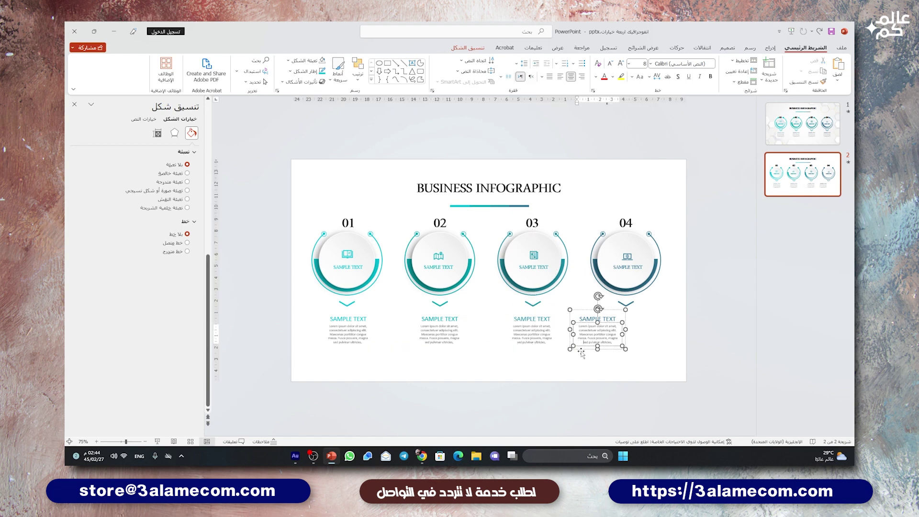
{"action": "left_click_drag", "start_coordinate": [580, 346], "coordinate": [607, 347]}
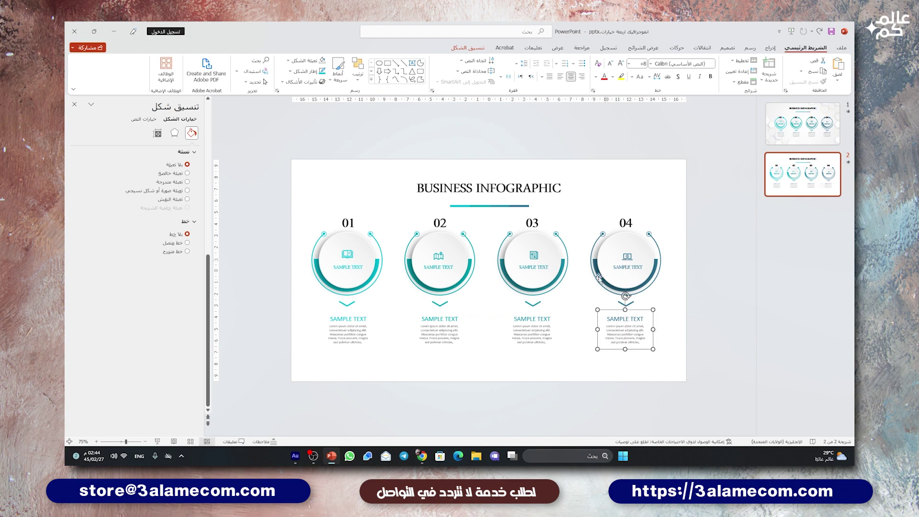
{"action": "left_click", "coordinate": [561, 367]}
Start the slide show from slide 2 with Shift+F5.
{"action": "key", "text": "shift+F5"}
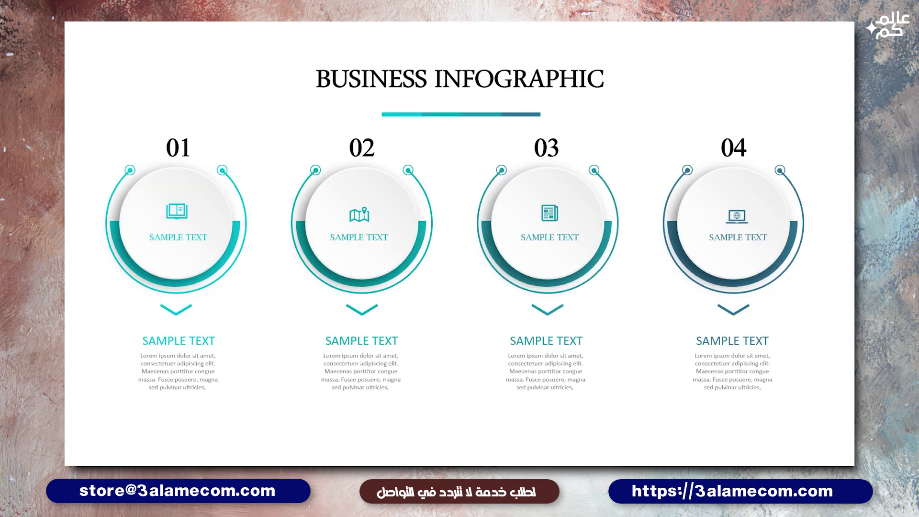